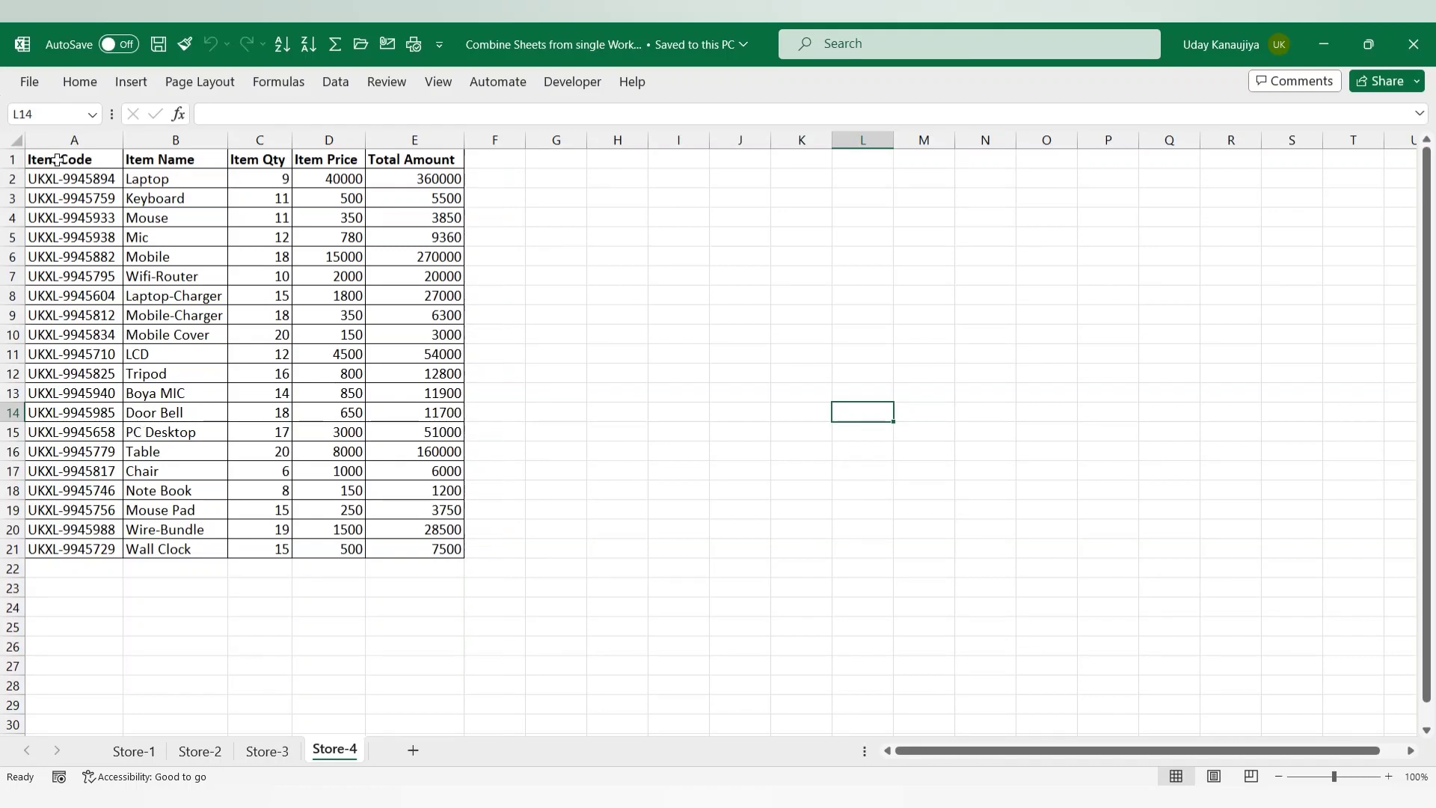
pyautogui.moveTo(75, 165); pyautogui.dragTo(418, 531)
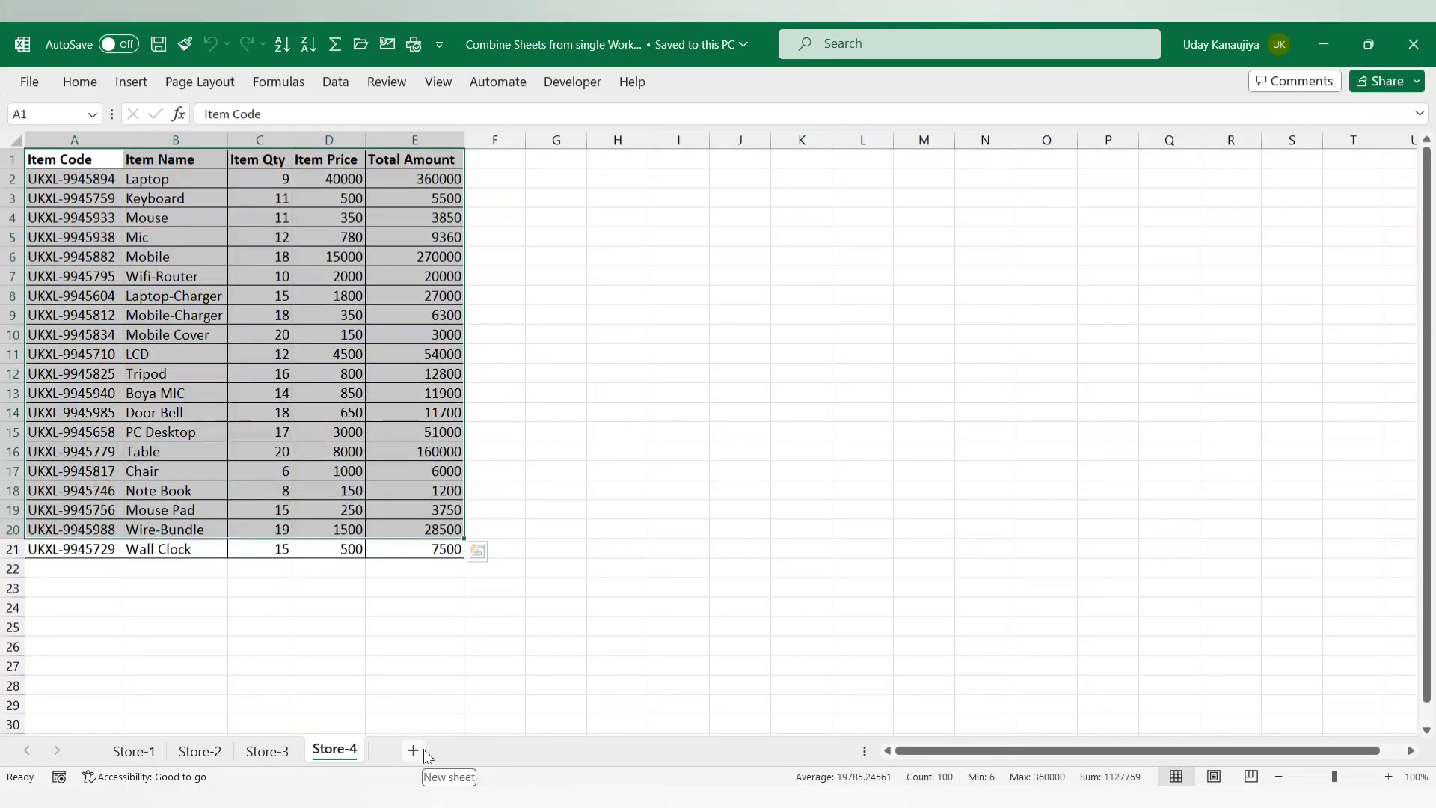
pyautogui.click(196, 199)
pyautogui.moveTo(152, 175); pyautogui.dragTo(449, 179)
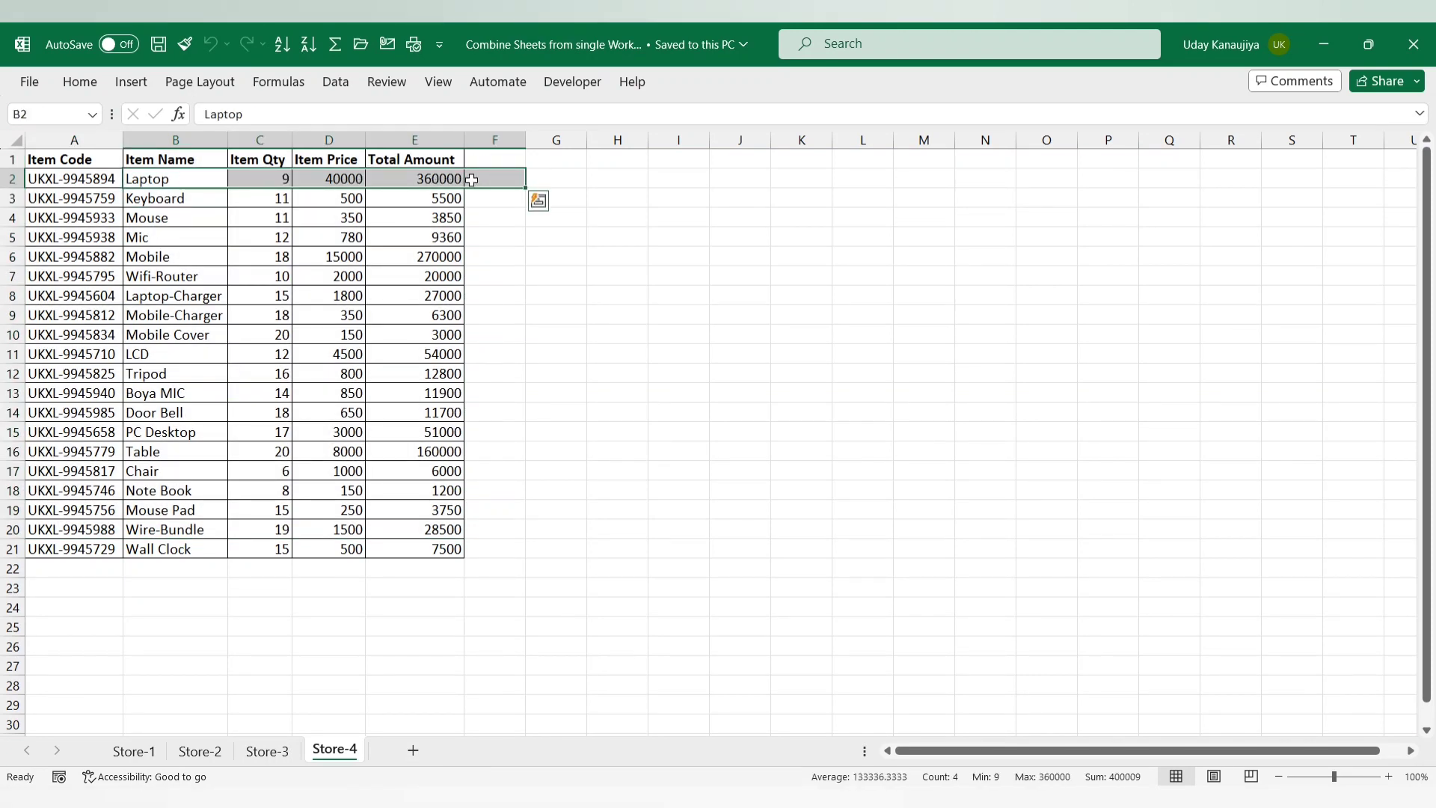
pyautogui.moveTo(183, 224); pyautogui.dragTo(431, 218)
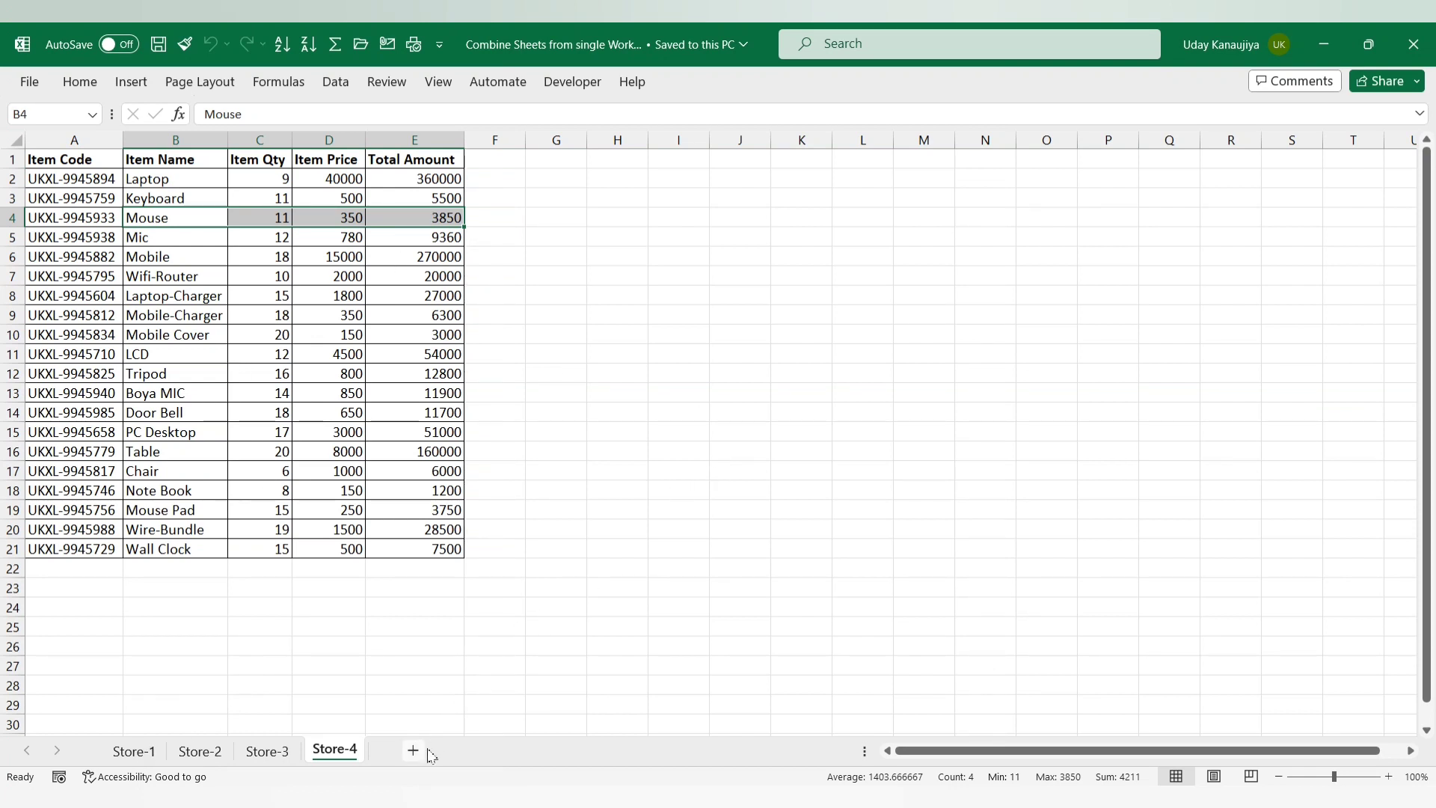
pyautogui.moveTo(621, 264); pyautogui.dragTo(1108, 471)
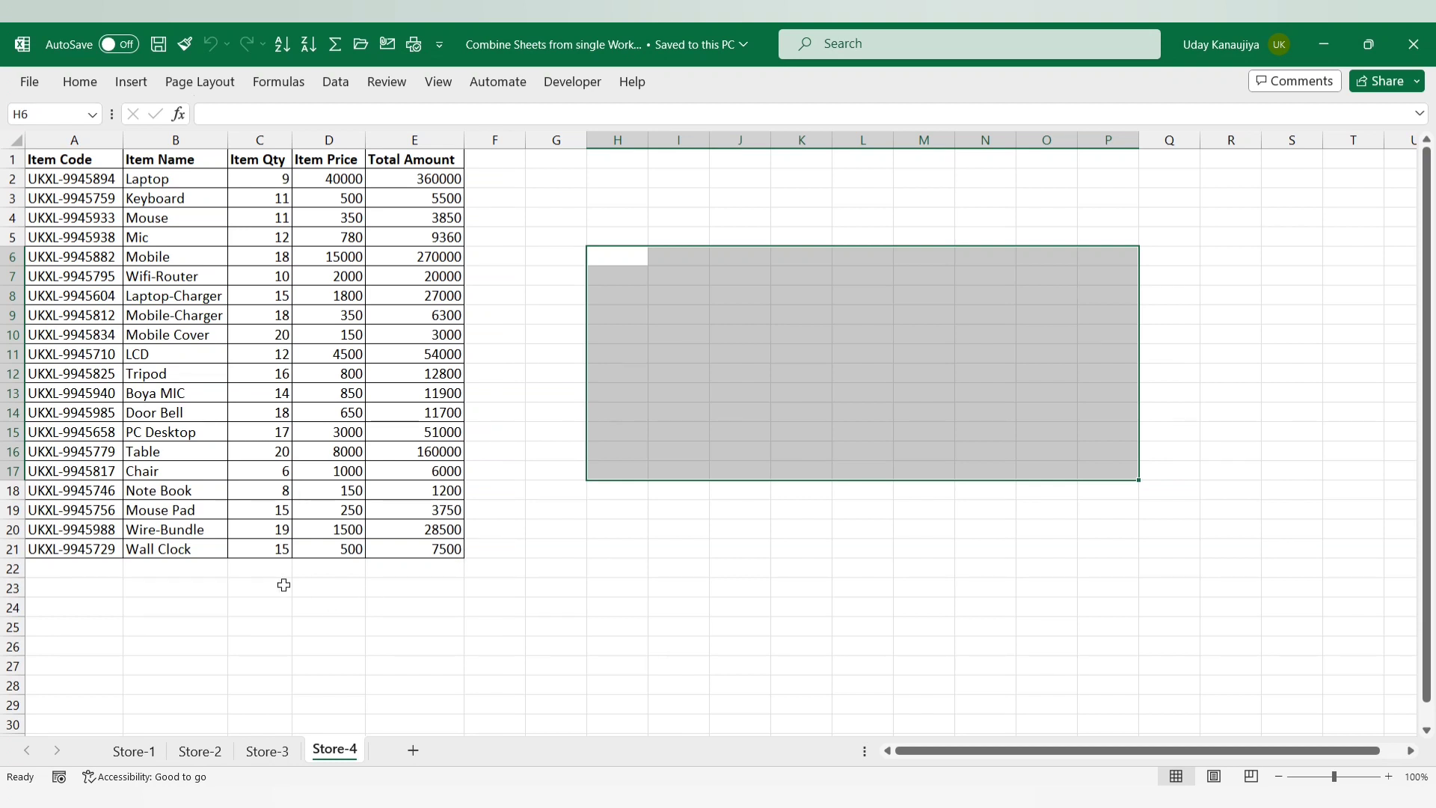
pyautogui.moveTo(66, 569); pyautogui.dragTo(404, 705)
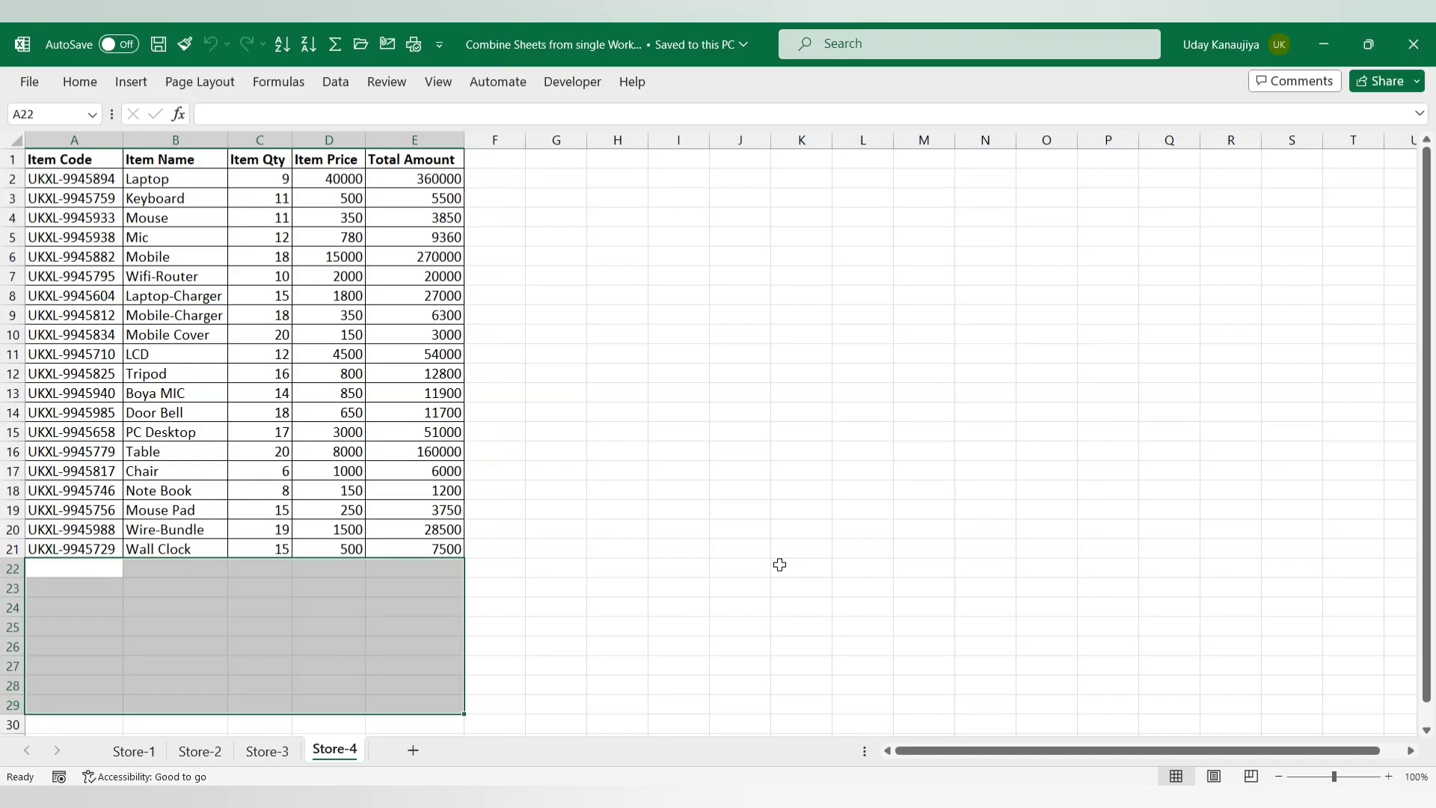
# Convert the data range on the Store-1 sheet into a table with headers
pyautogui.click(136, 750)
pyautogui.click(225, 375)
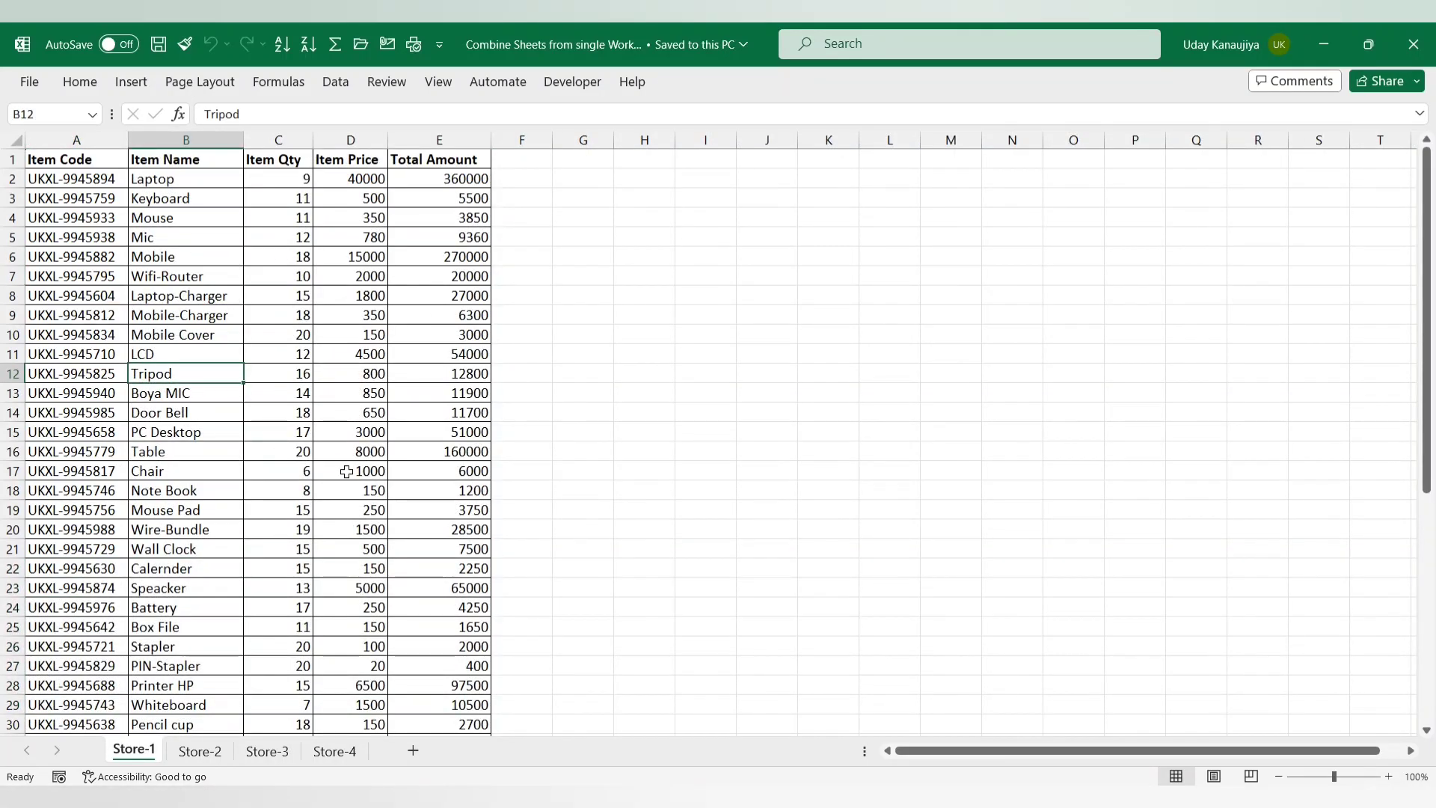
pyautogui.hotkey('ctrl', 't')
pyautogui.press('Return')
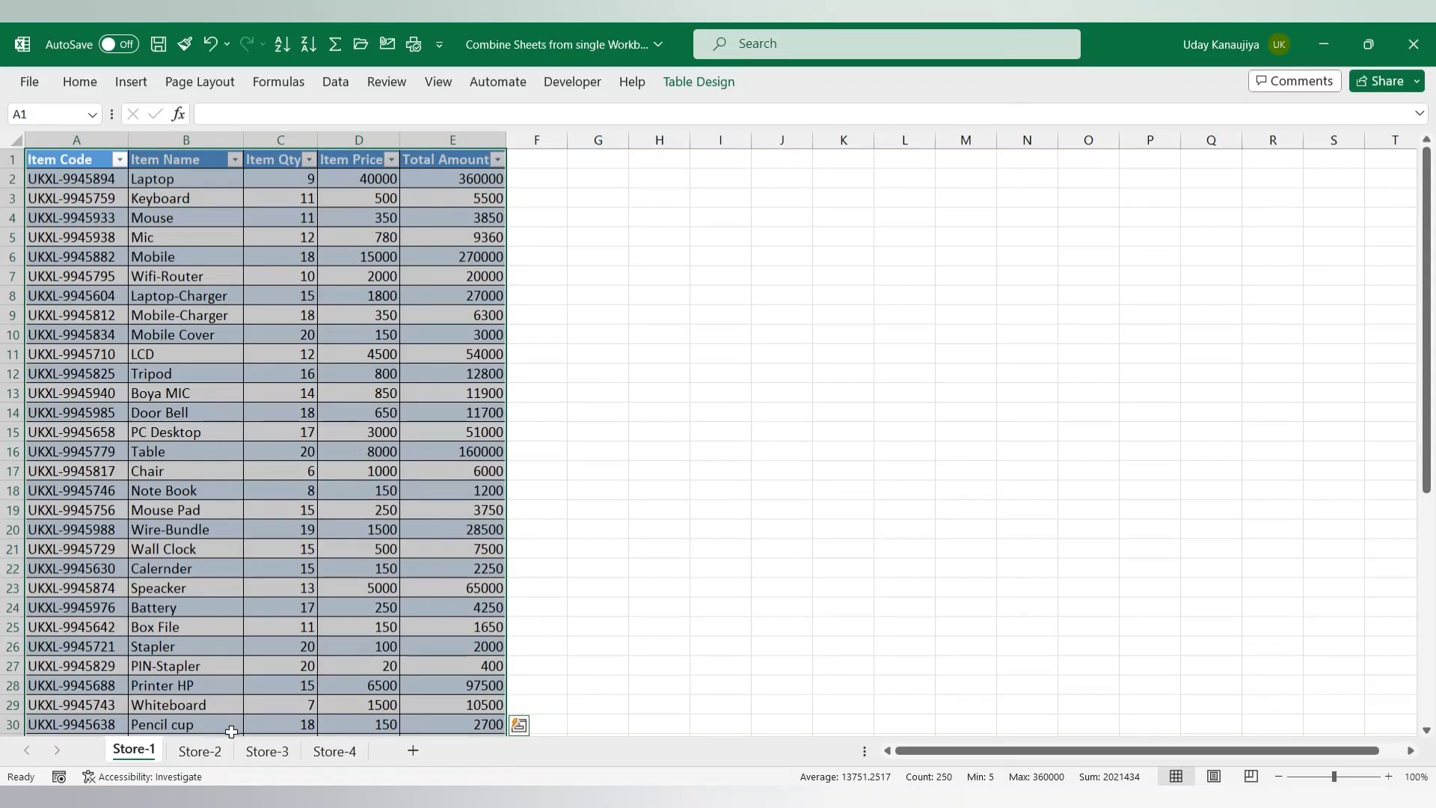
# Convert the Store-2 sheet's data range A1:E17 into a table with headers
pyautogui.click(206, 750)
pyautogui.click(196, 277)
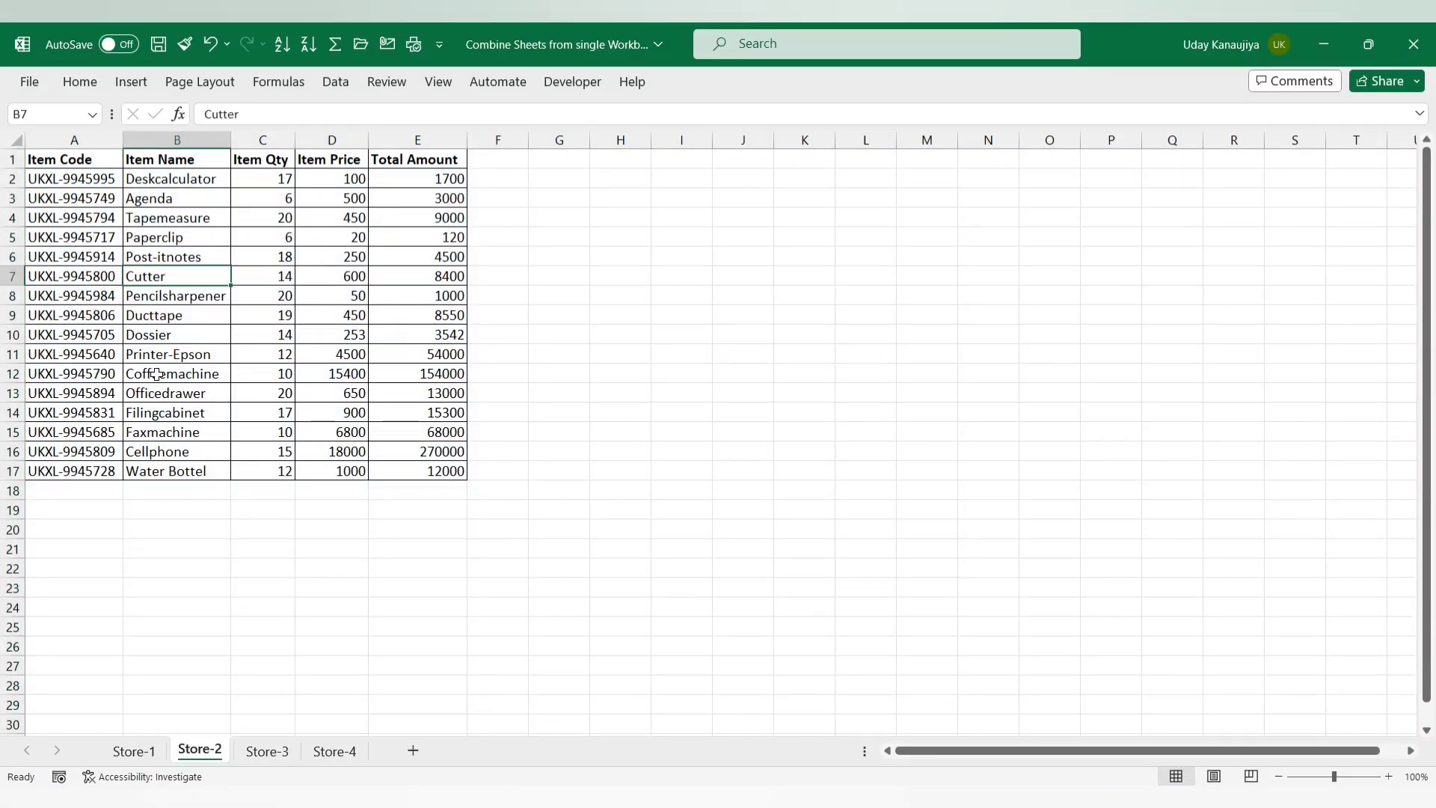
pyautogui.click(131, 82)
pyautogui.click(187, 121)
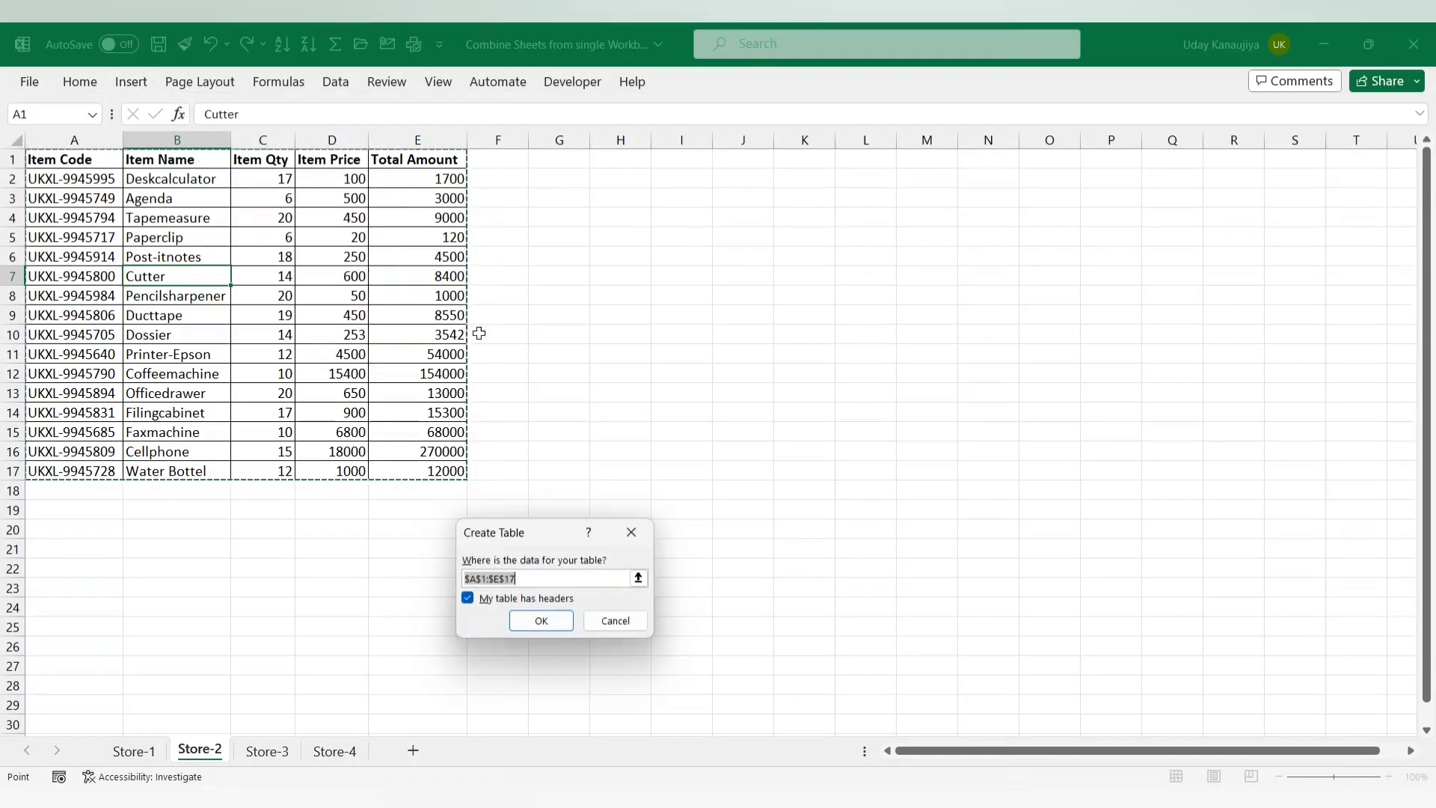
pyautogui.click(540, 621)
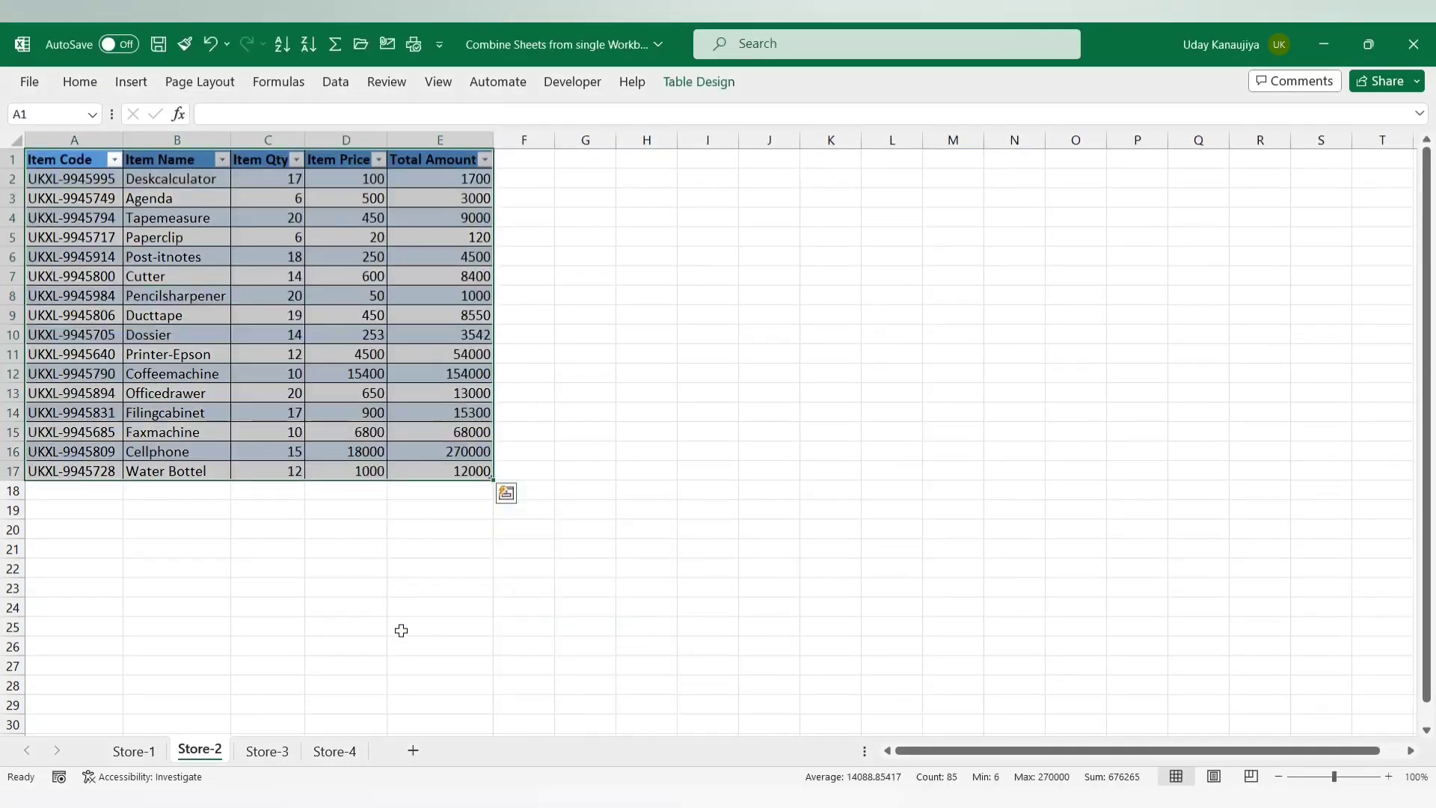
# Convert the Store-3 sheet's data range A1:E19 into a table with headers
pyautogui.click(267, 751)
pyautogui.click(270, 335)
pyautogui.hotkey('ctrl', 't')
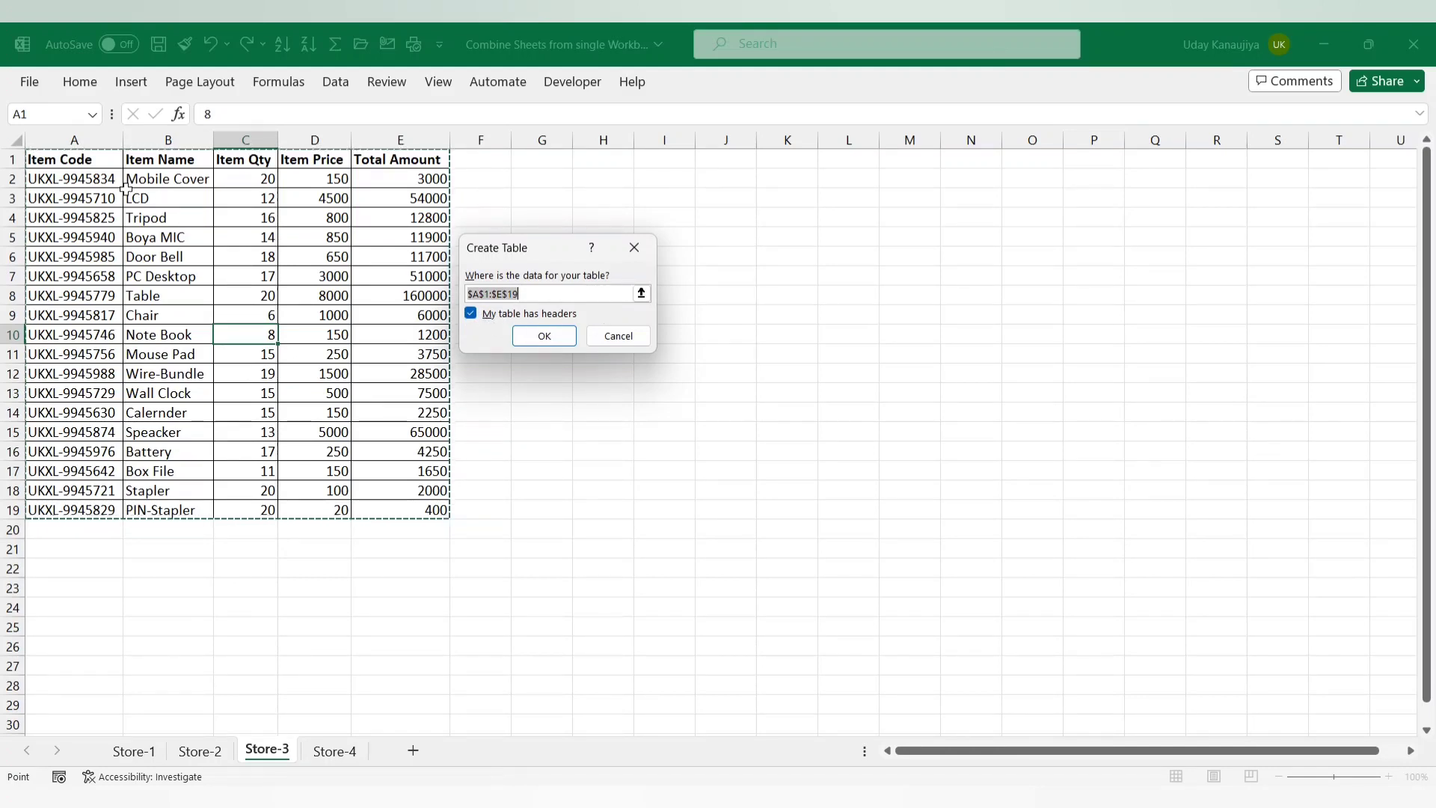
pyautogui.click(545, 336)
# Convert the Store-4 sheet's data range A1:E21 into a table with headers
pyautogui.click(329, 751)
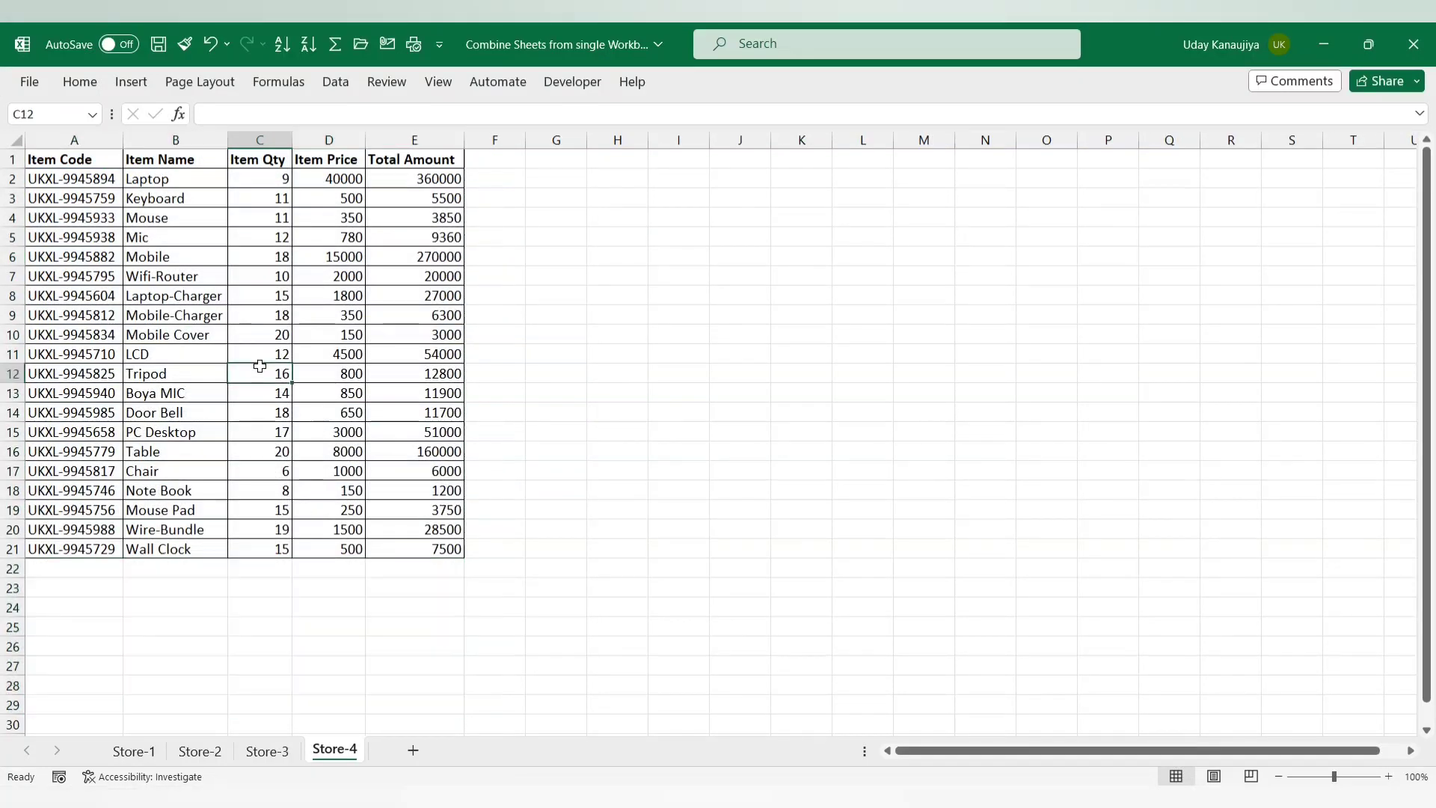
pyautogui.hotkey('ctrl', 't')
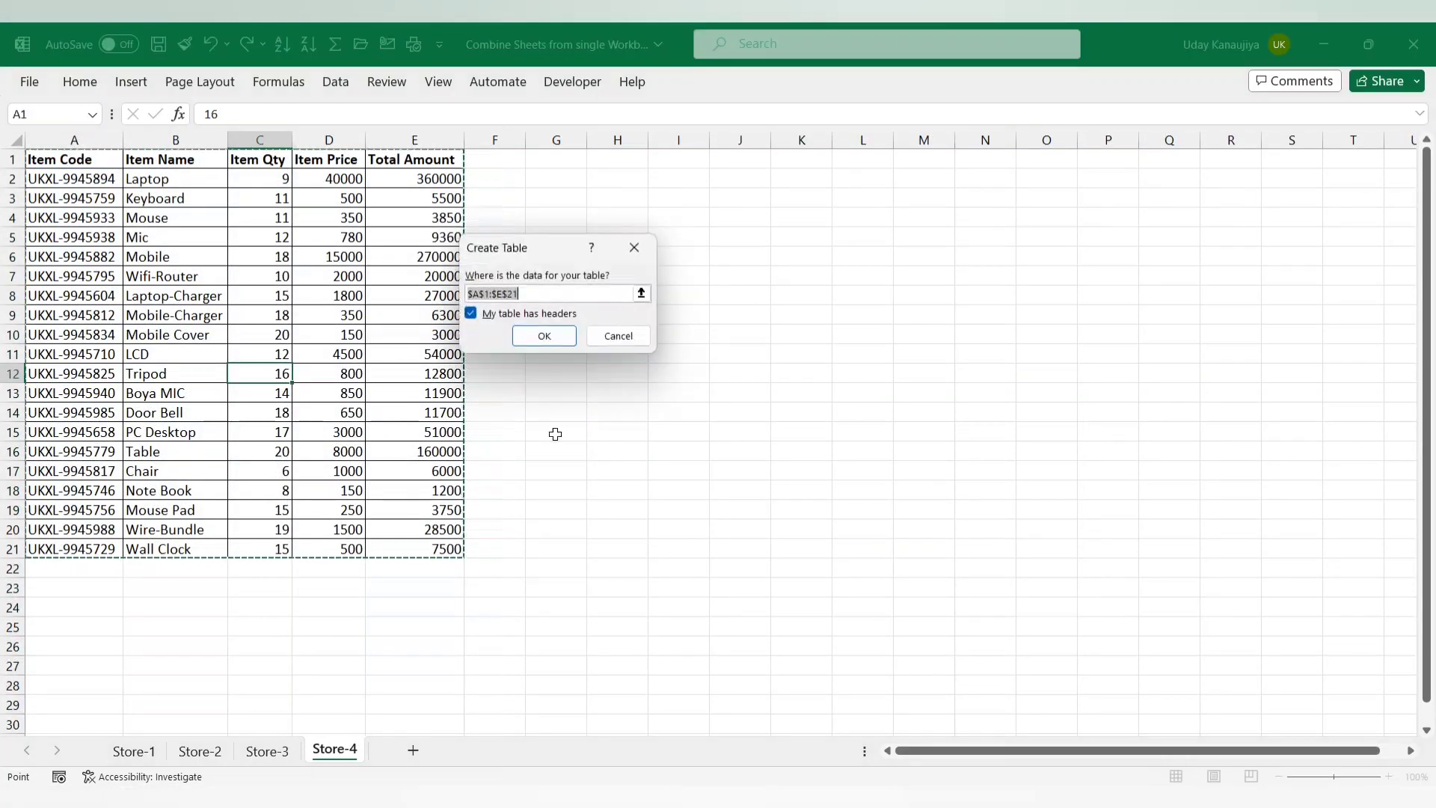
pyautogui.click(545, 336)
# Check the tables on all four store sheets and load the Store-1 table into the Power Query Editor
pyautogui.click(142, 752)
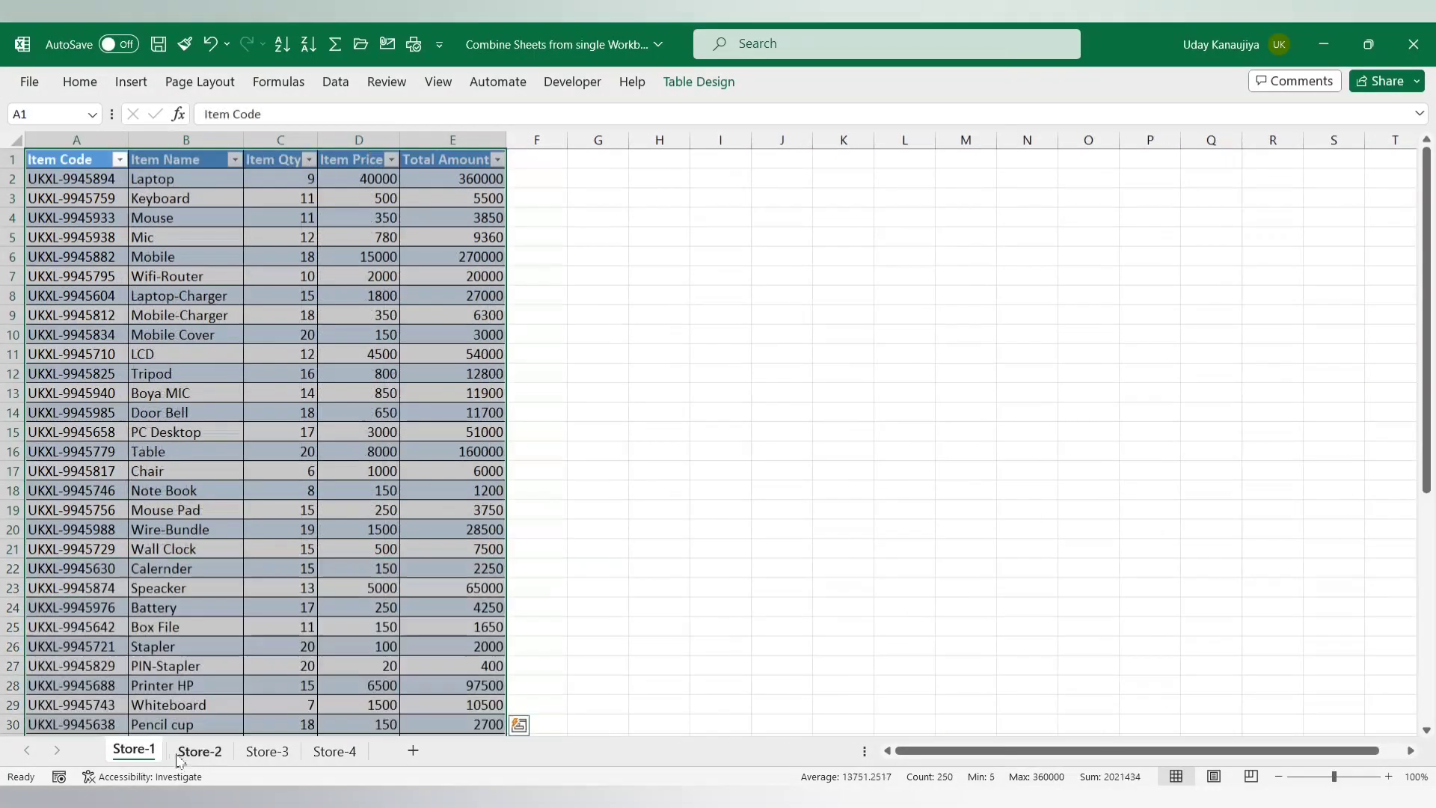
pyautogui.click(198, 754)
pyautogui.click(273, 752)
pyautogui.click(323, 752)
pyautogui.click(134, 750)
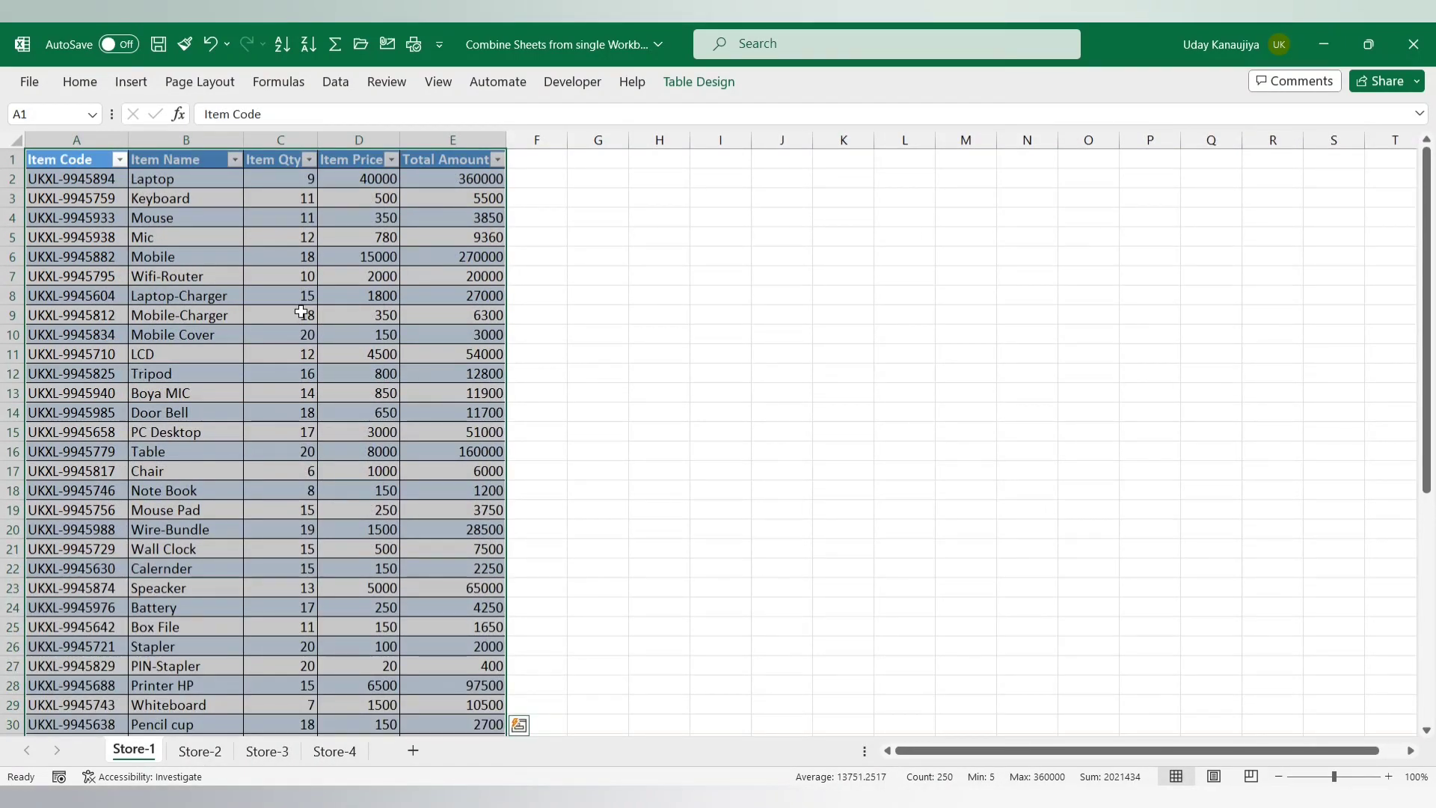
pyautogui.click(271, 348)
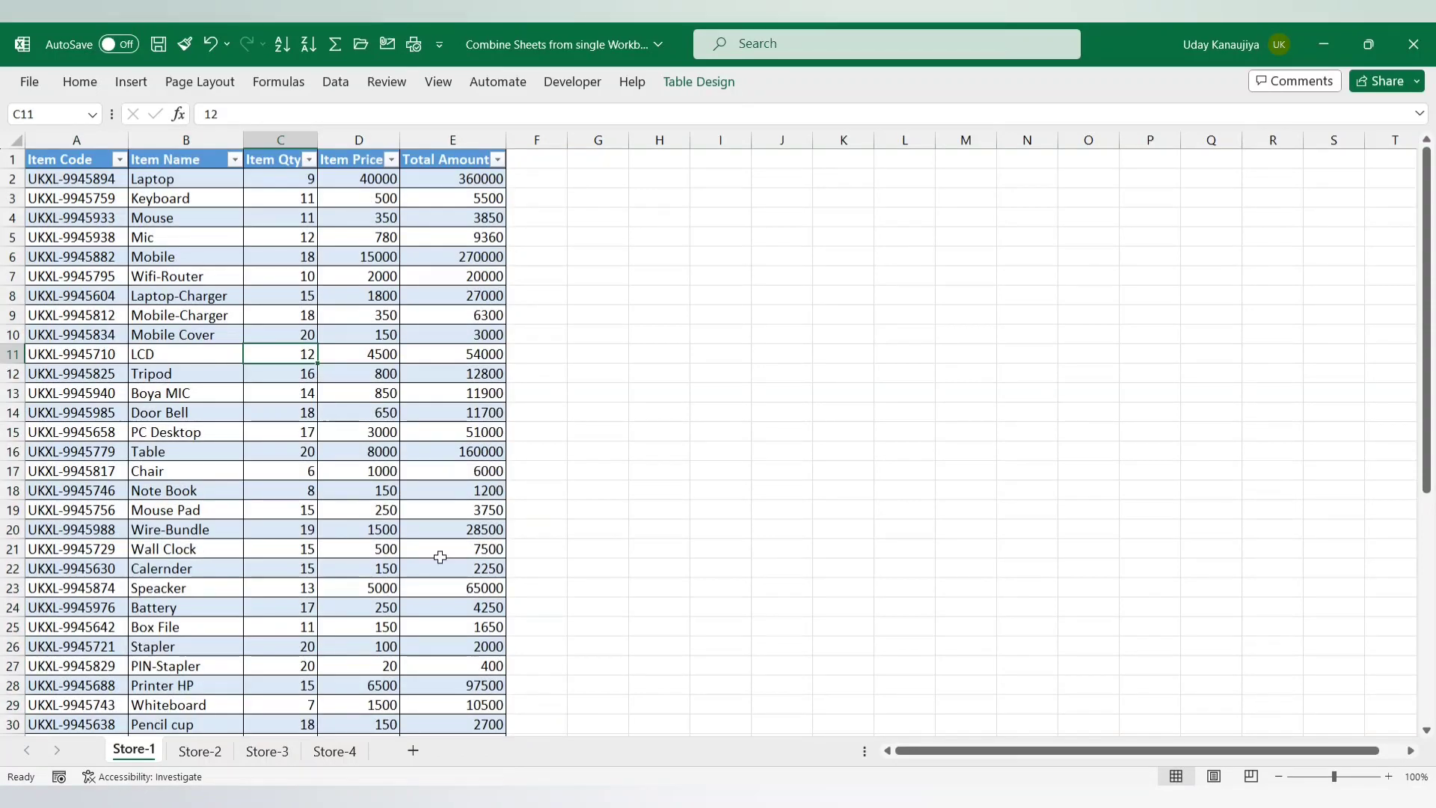
pyautogui.click(193, 317)
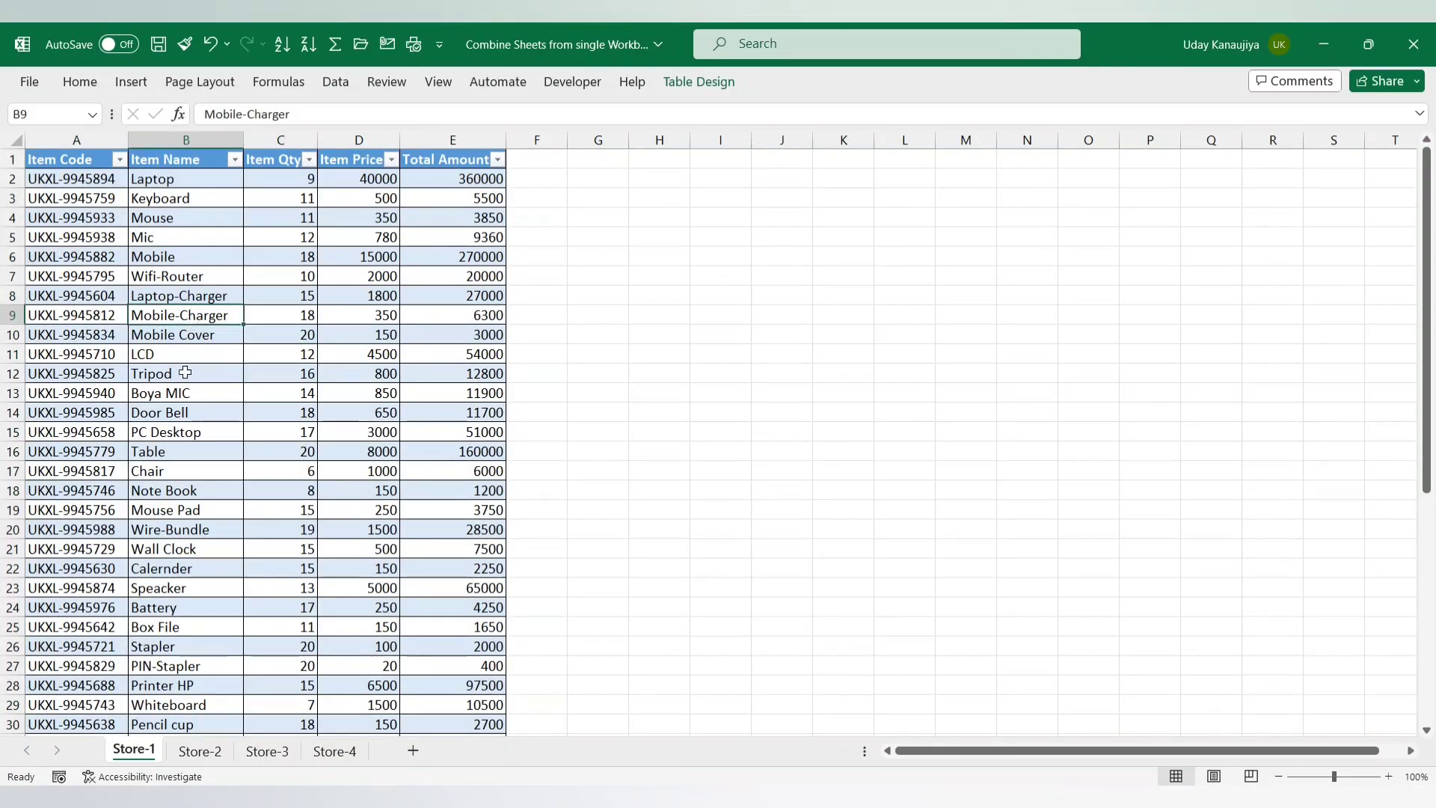
pyautogui.click(335, 83)
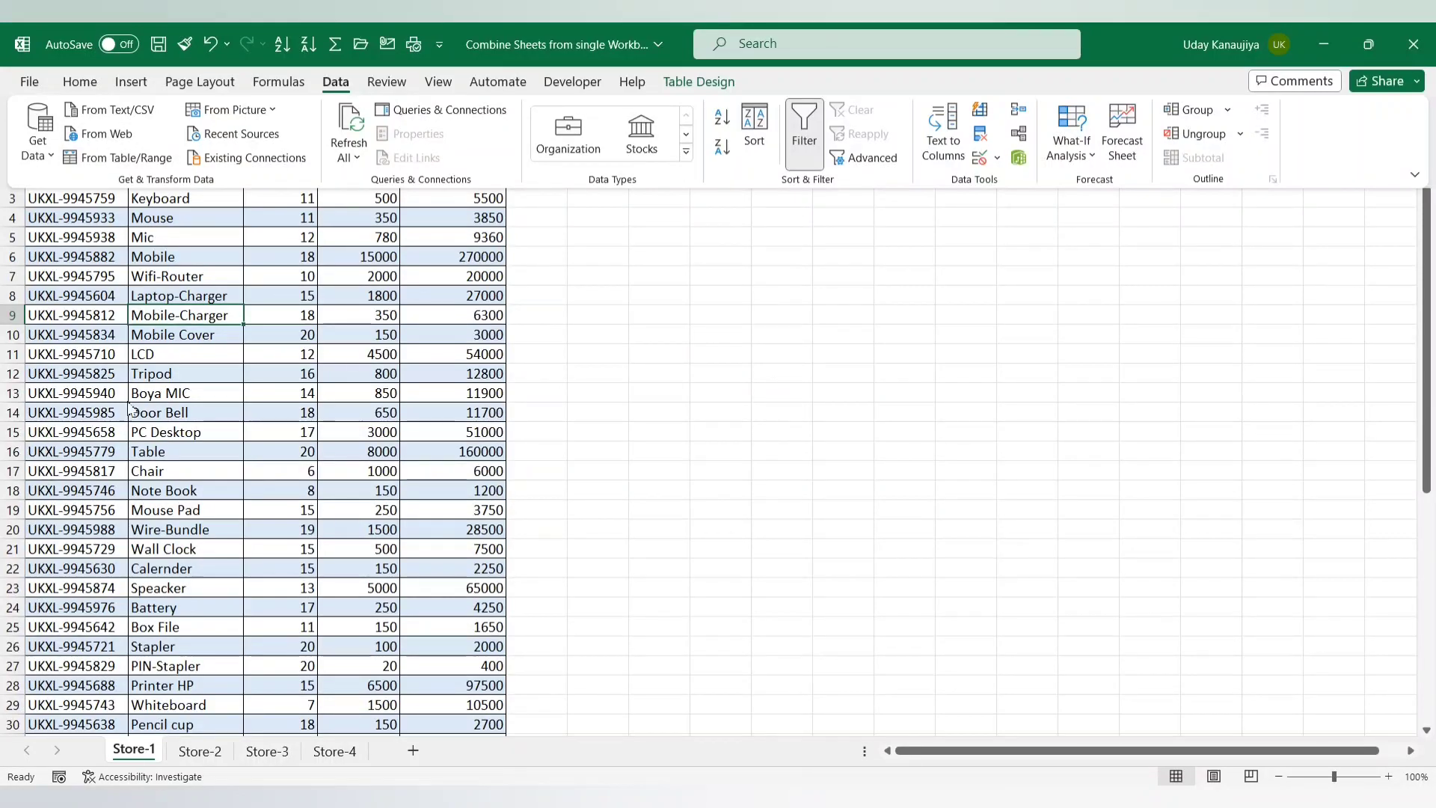
pyautogui.click(128, 160)
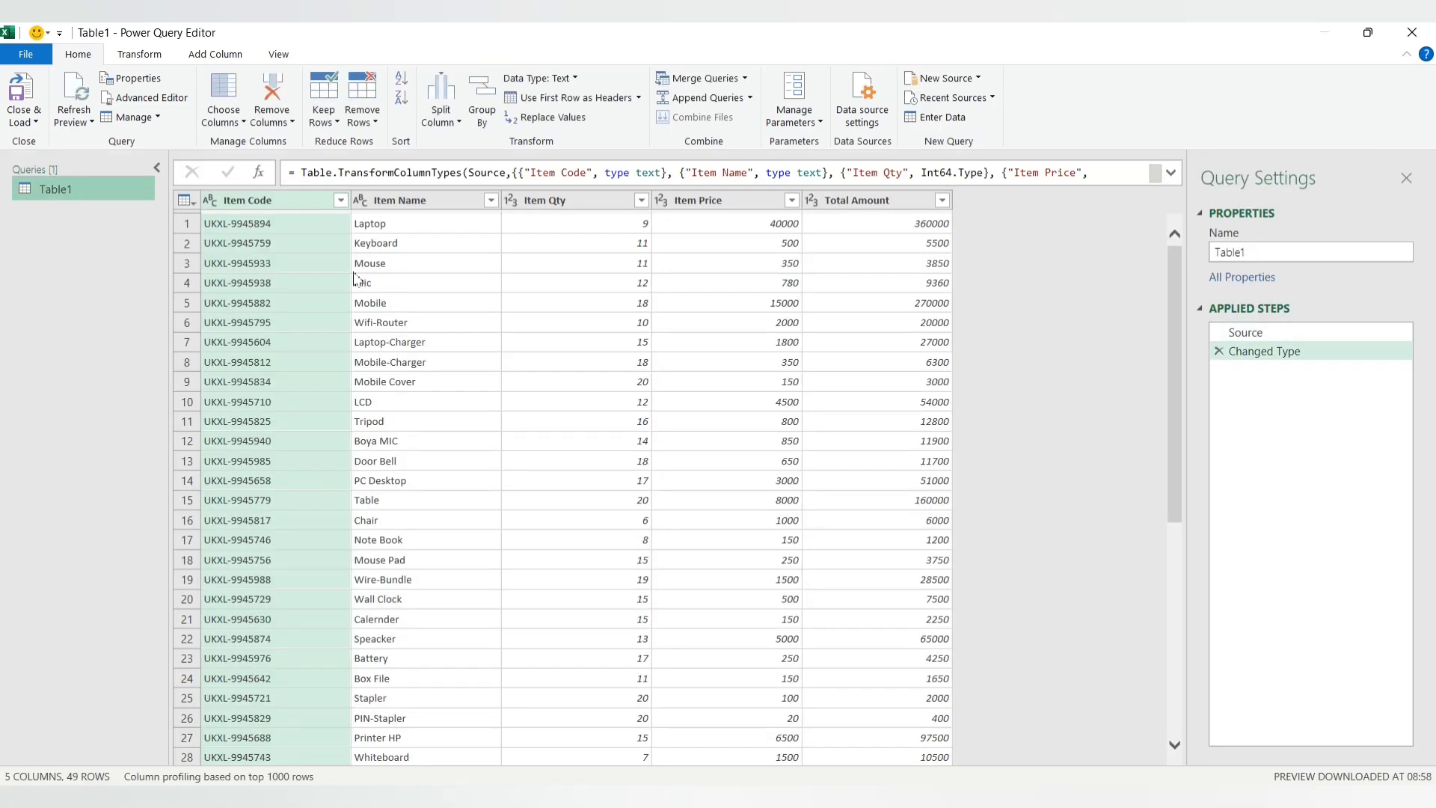
# Examine the rows and columns of the Store-1 data in the query preview
pyautogui.scroll(-5, 440, 258)
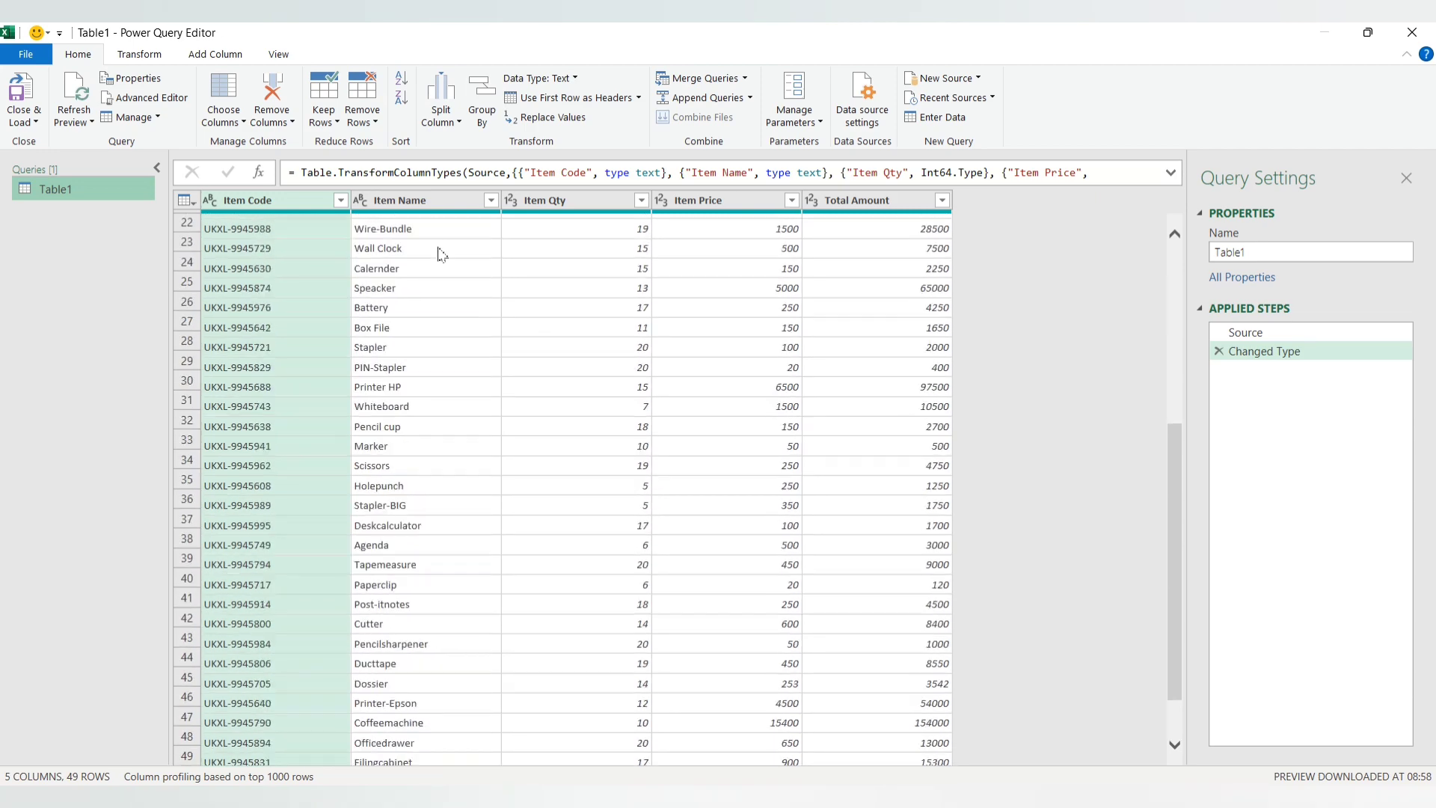
pyautogui.scroll(5, 441, 255)
pyautogui.scroll(-7, 374, 236)
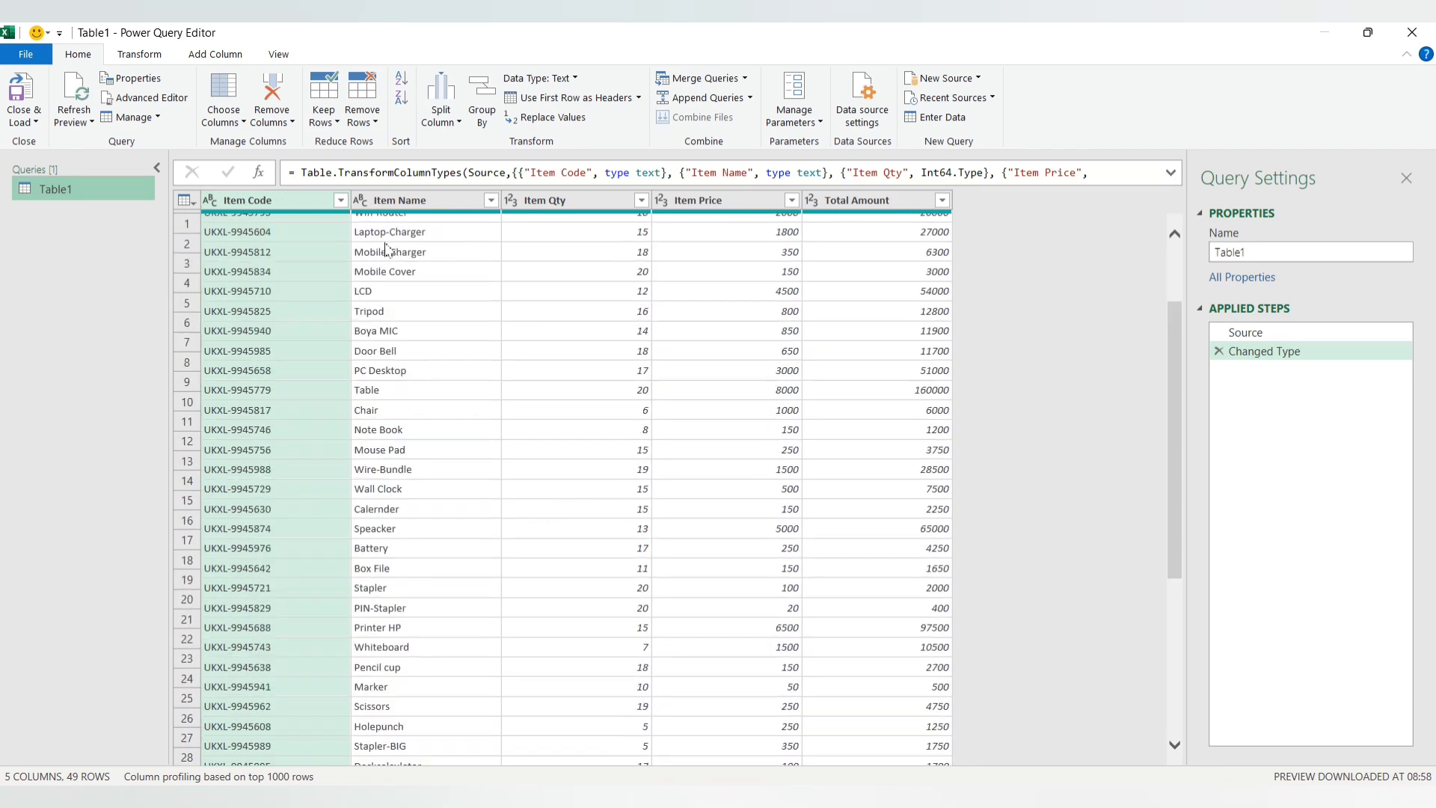
pyautogui.scroll(7, 392, 247)
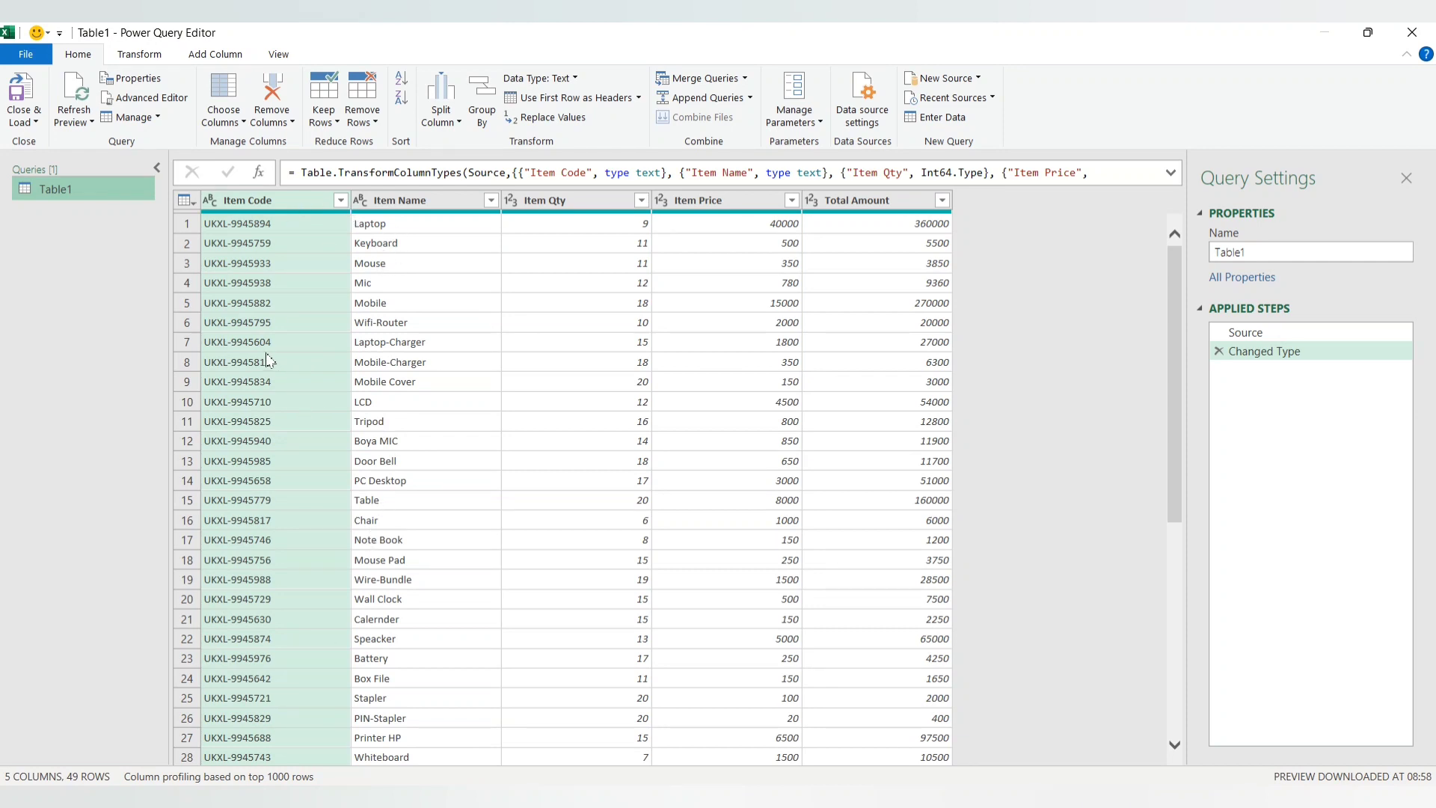
pyautogui.scroll(-1, 397, 481)
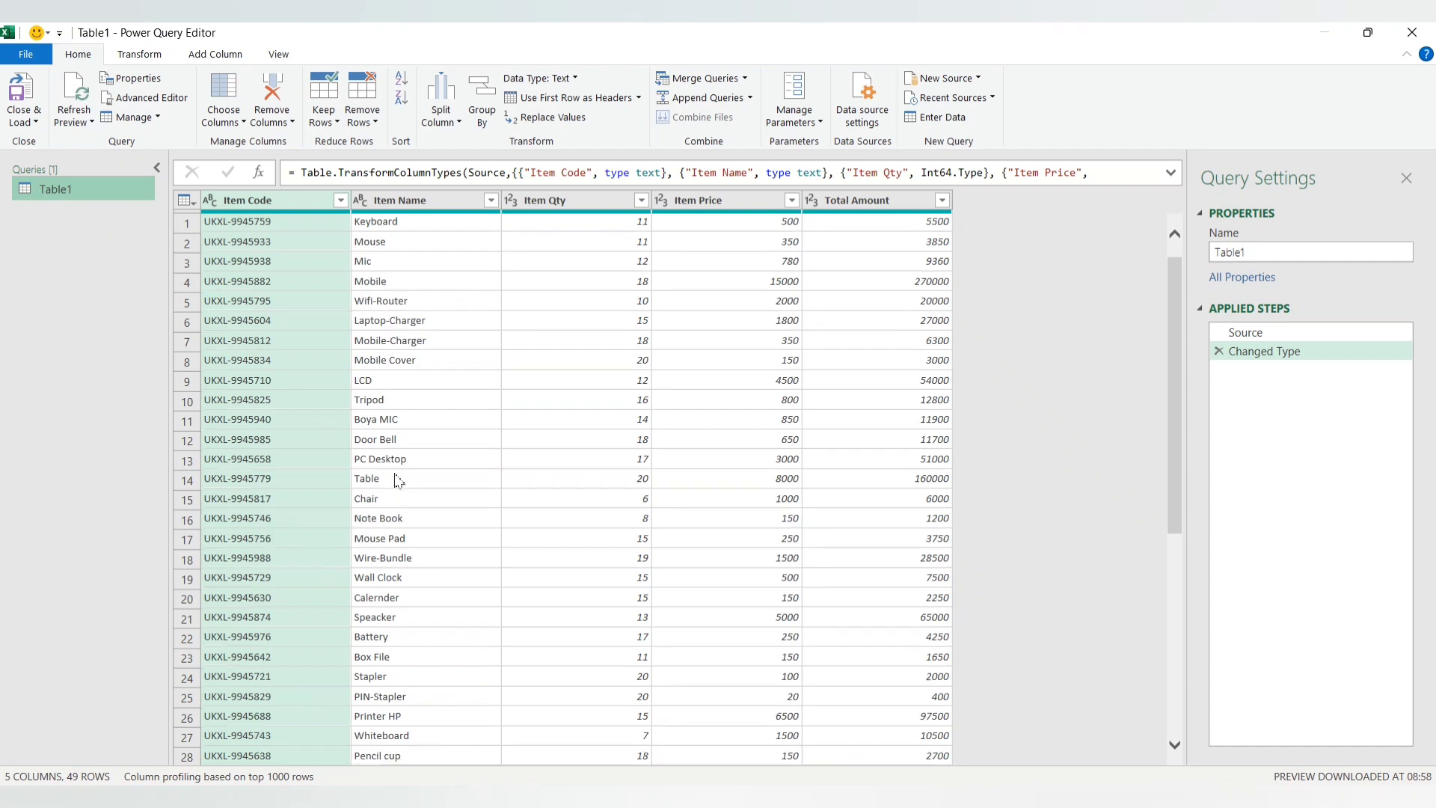
pyautogui.scroll(-7, 397, 481)
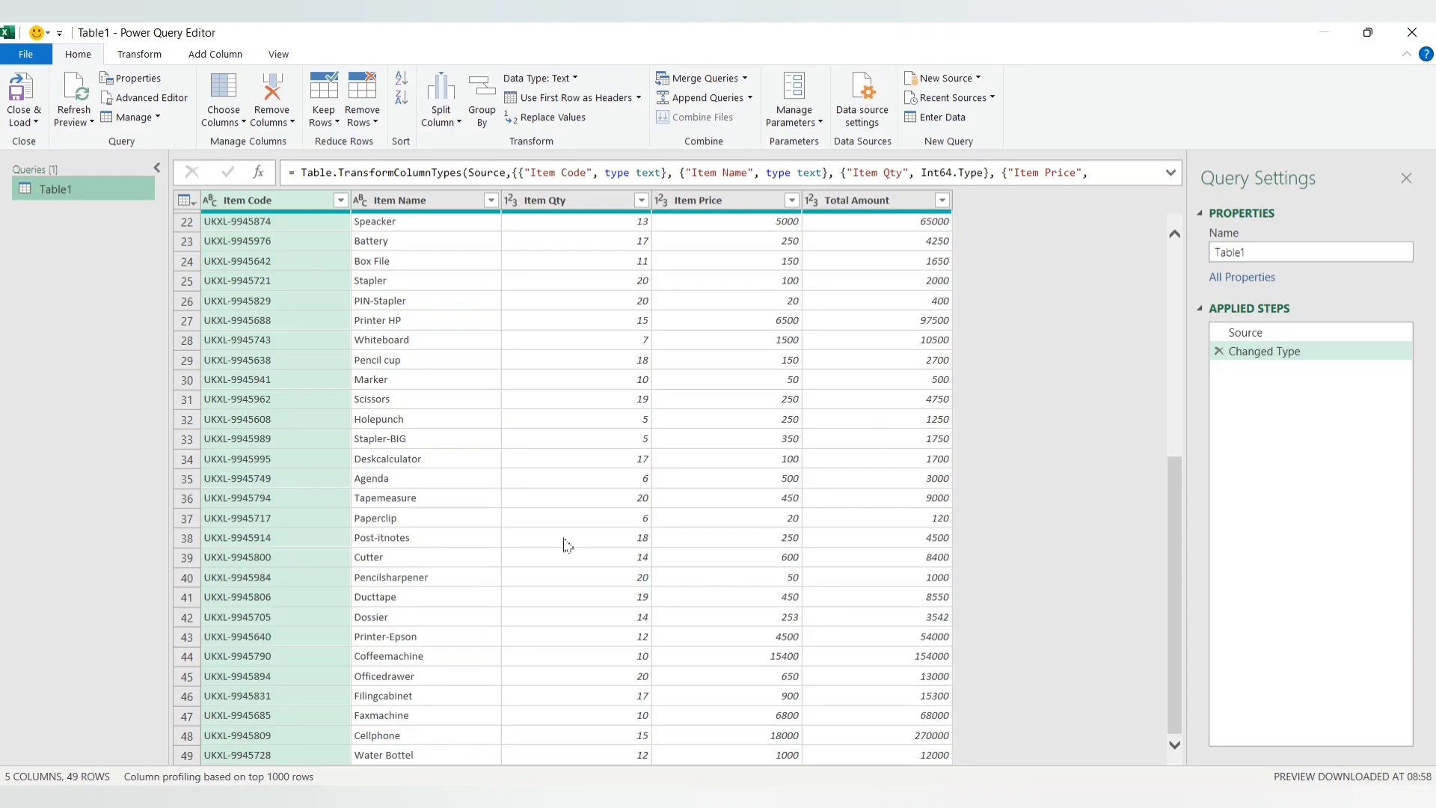
pyautogui.scroll(7, 493, 477)
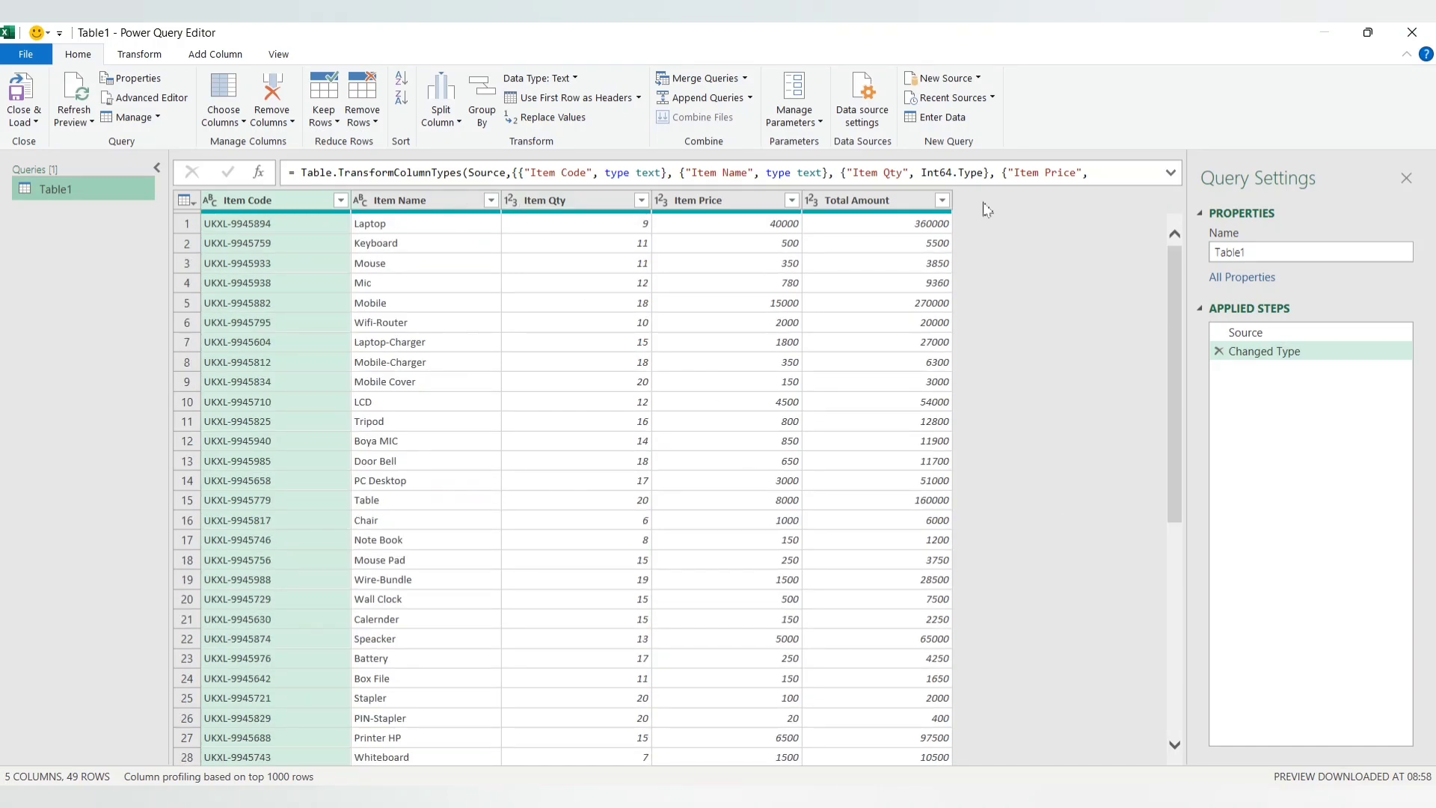
pyautogui.click(270, 208)
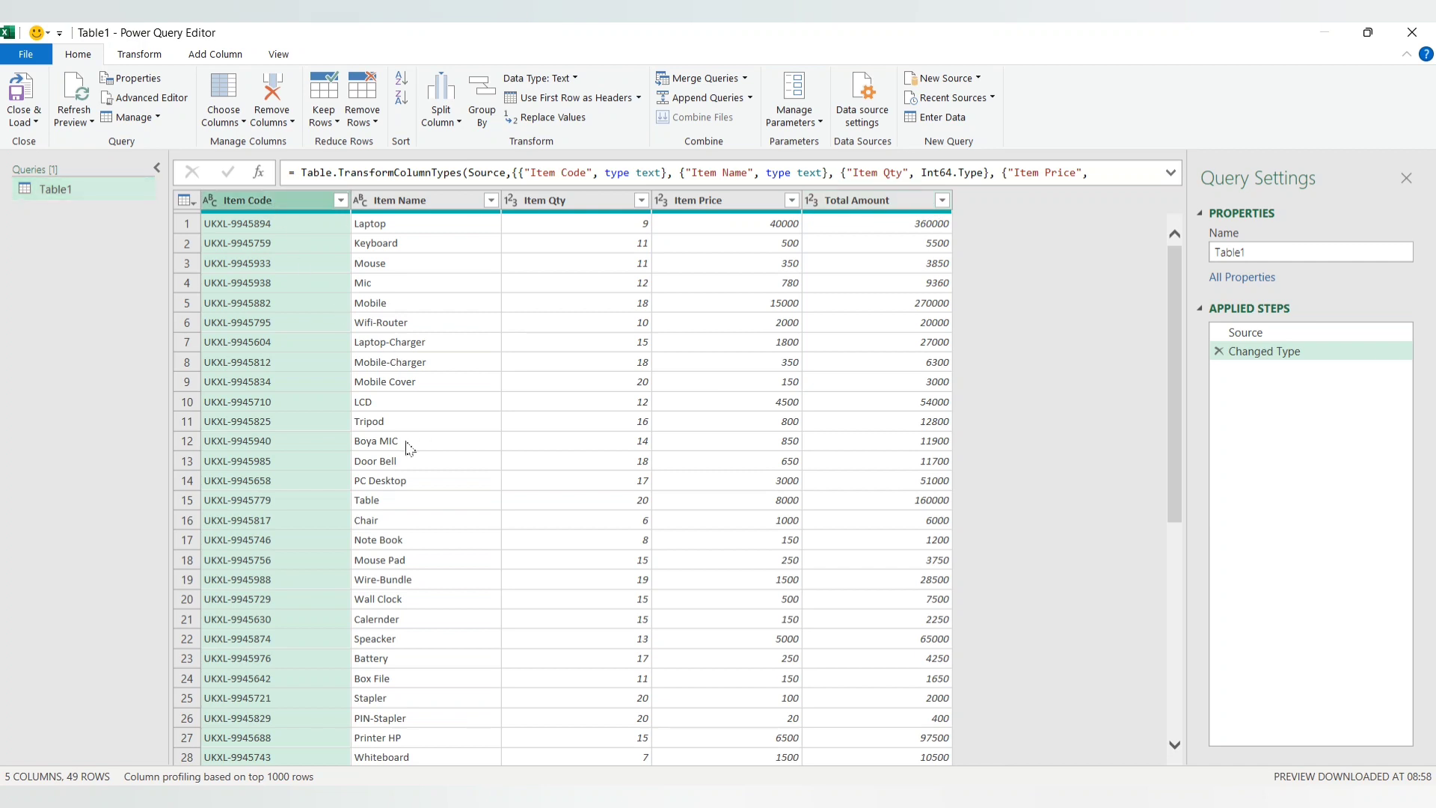
# Add a custom column named Store Name with the formula ="Store-1" to the Table1 query
pyautogui.click(213, 59)
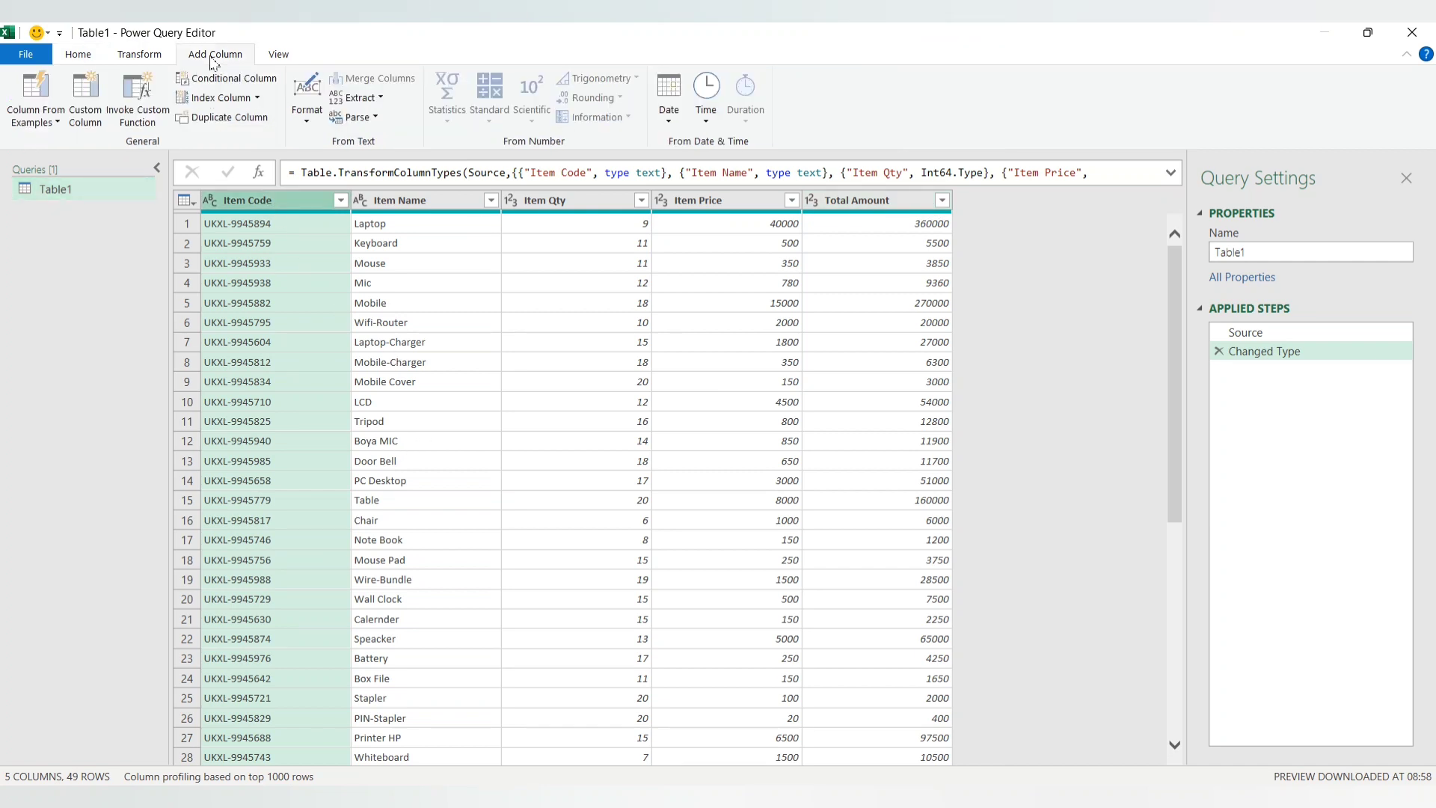
pyautogui.click(89, 105)
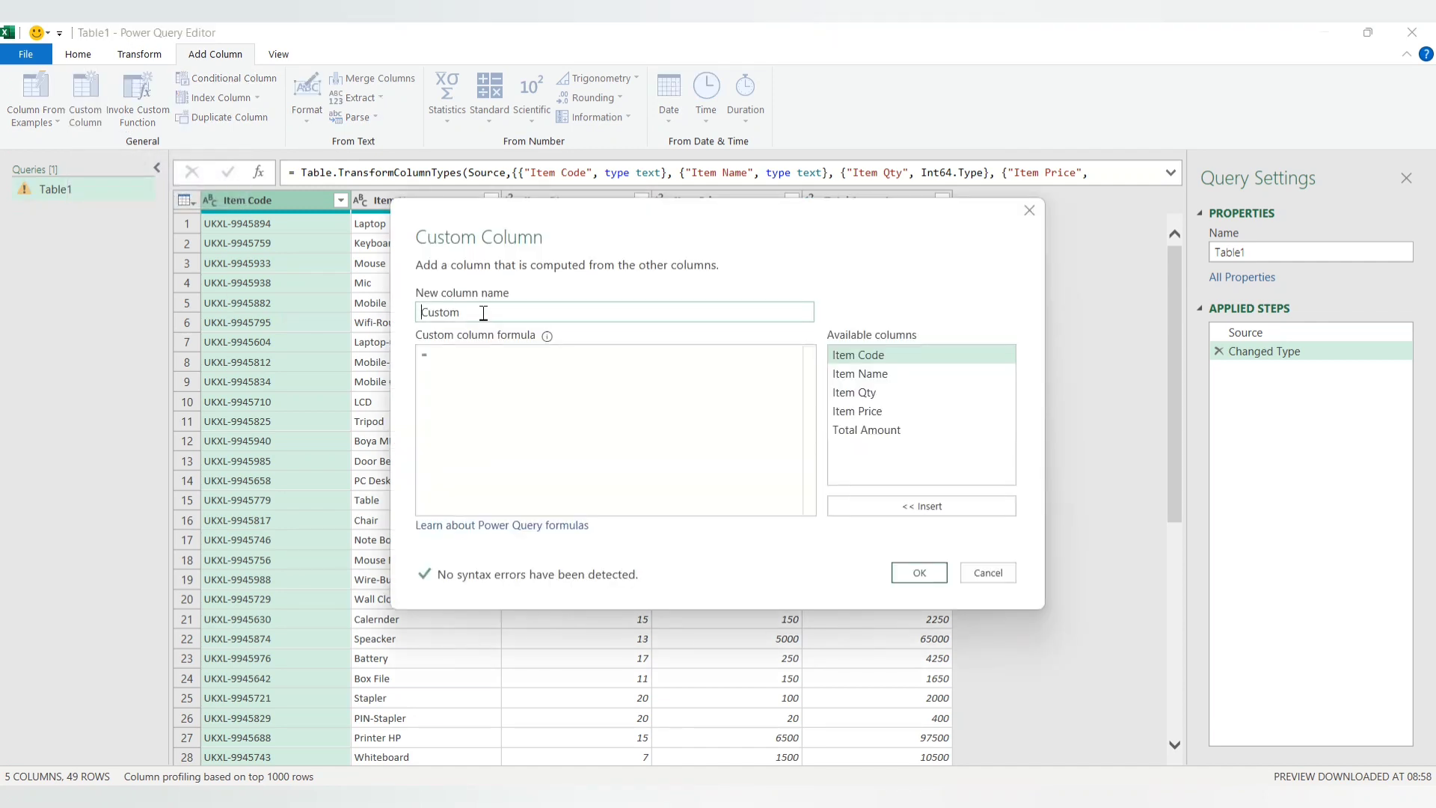
pyautogui.doubleClick(484, 313)
pyautogui.write('Store Name')
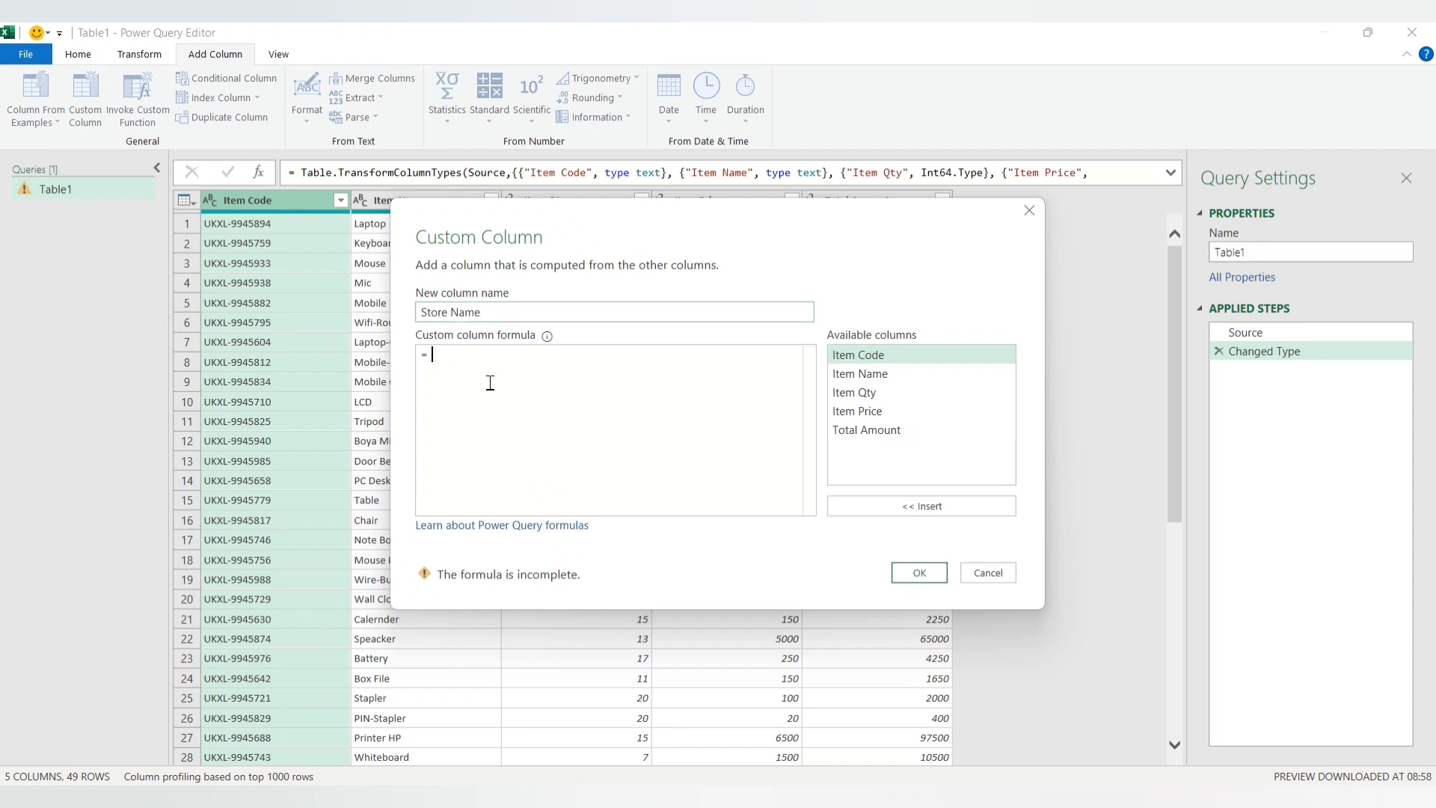
pyautogui.write('""')
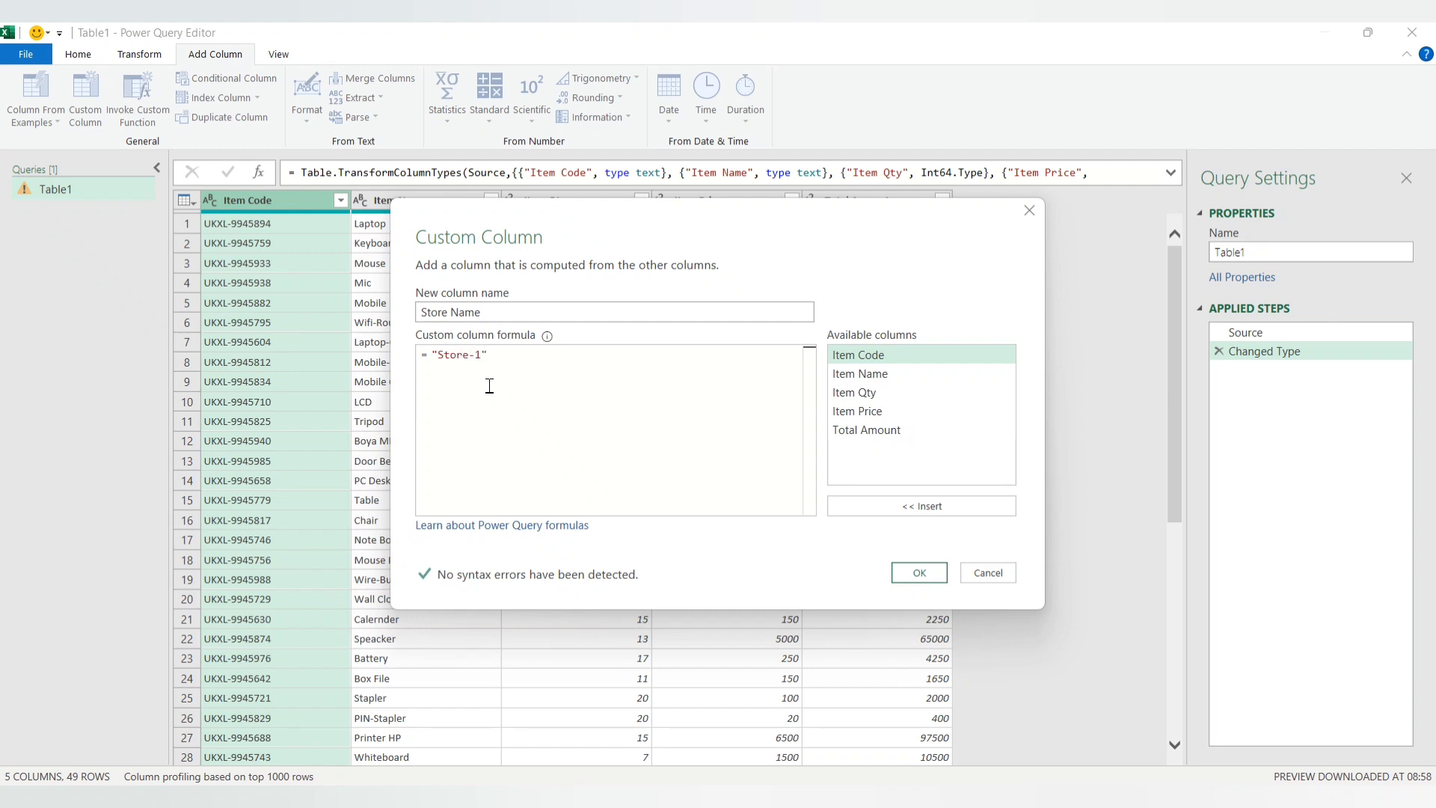
pyautogui.click(913, 573)
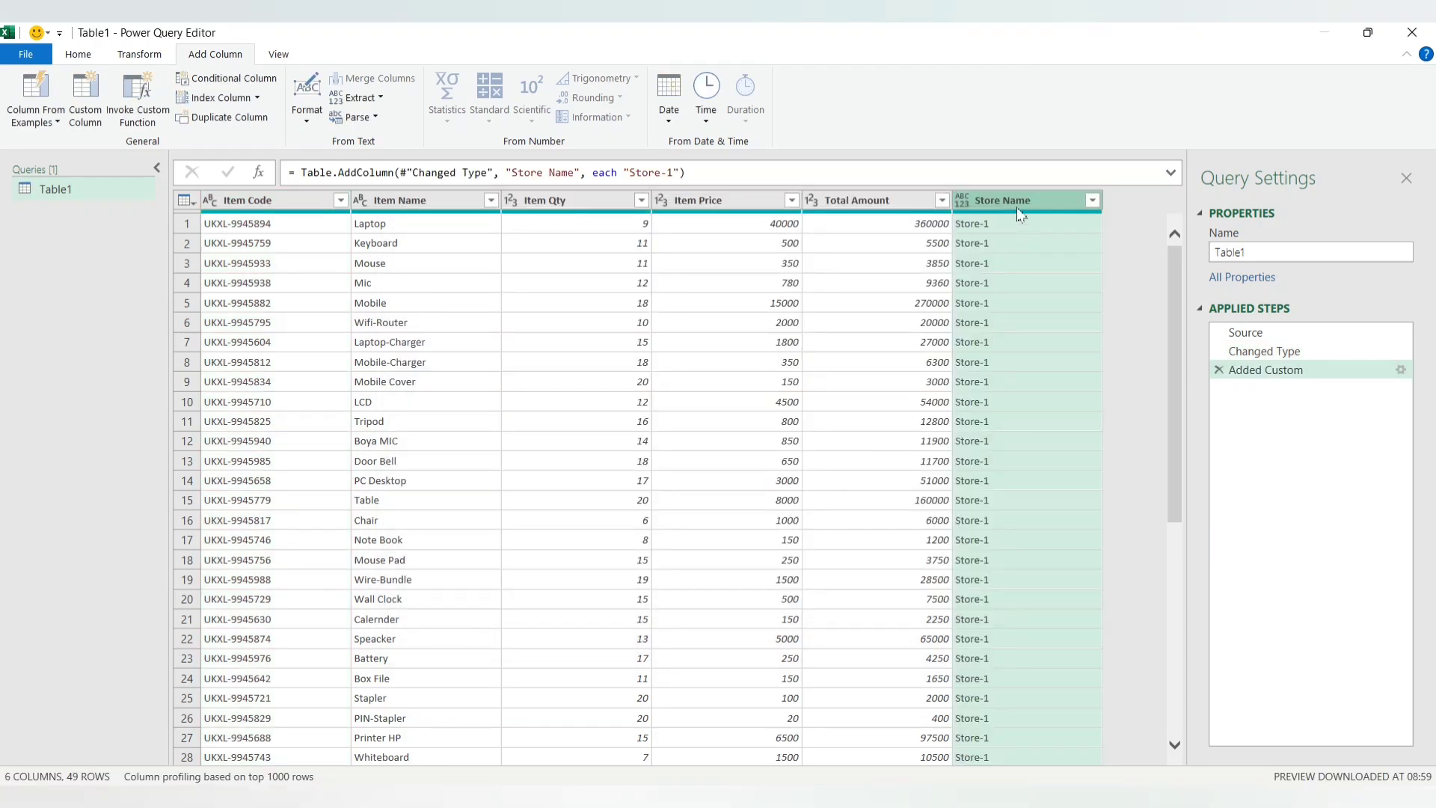
pyautogui.scroll(-7, 1036, 329)
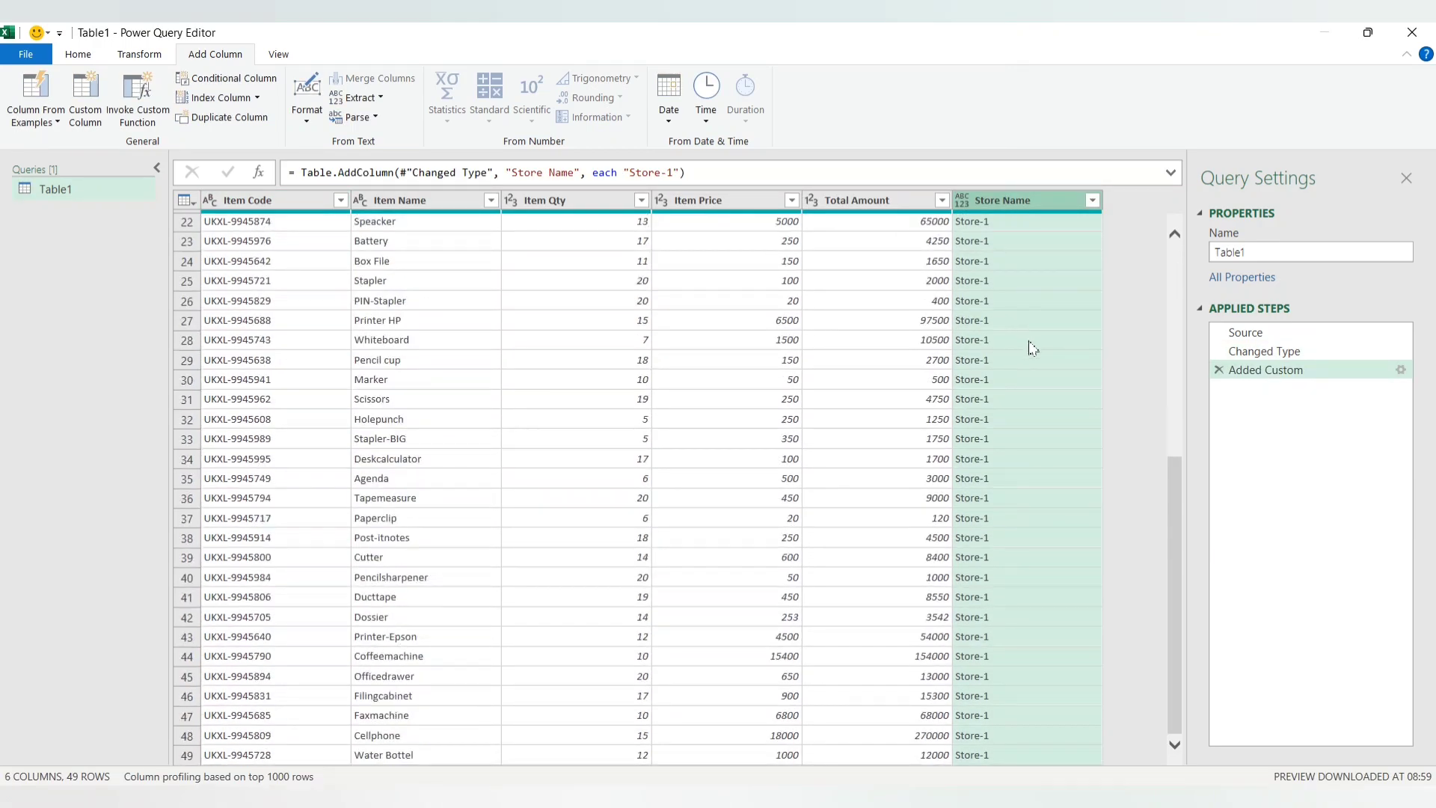
pyautogui.scroll(7, 1032, 342)
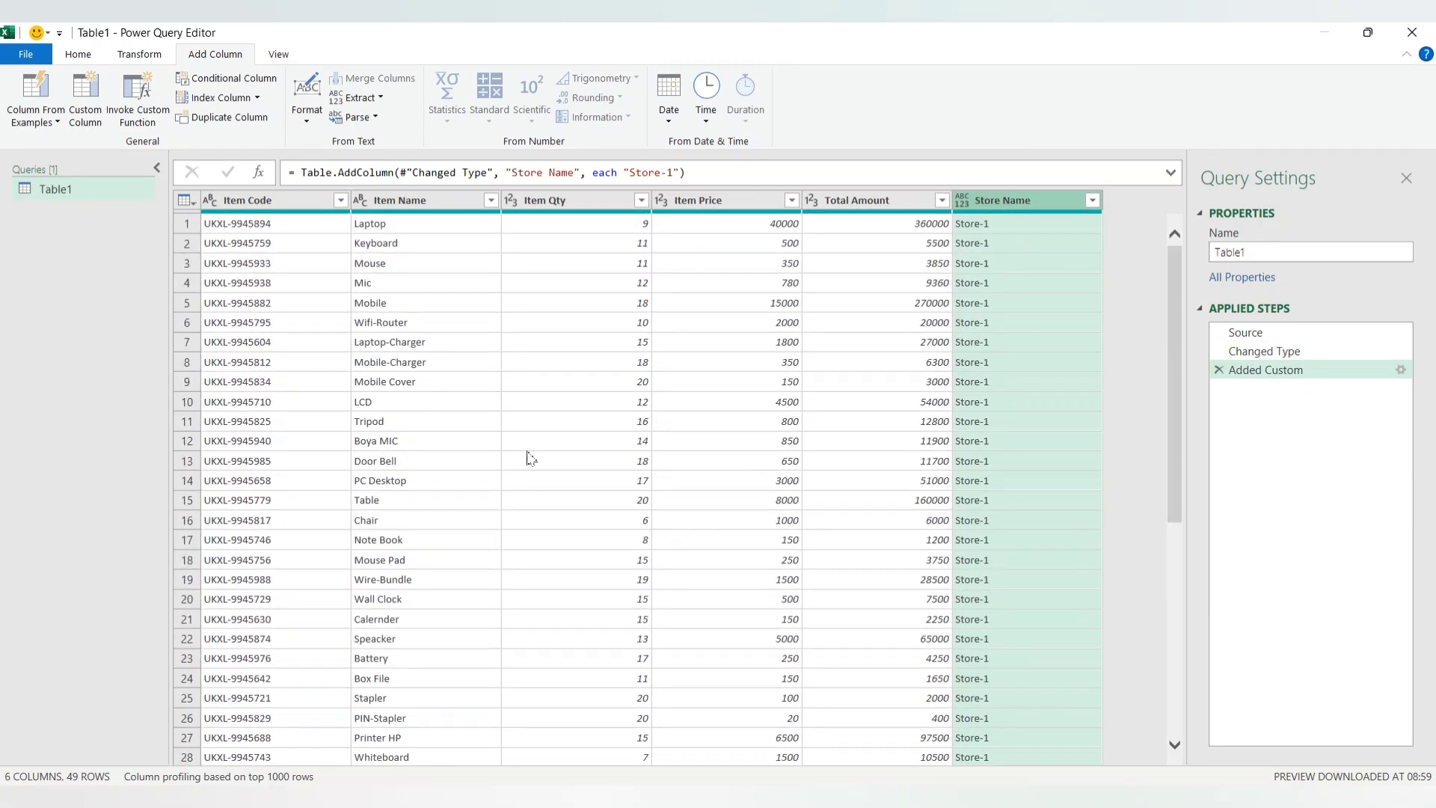
# Close the editor and load the Table1 query to the workbook as Only Create Connection
pyautogui.click(26, 54)
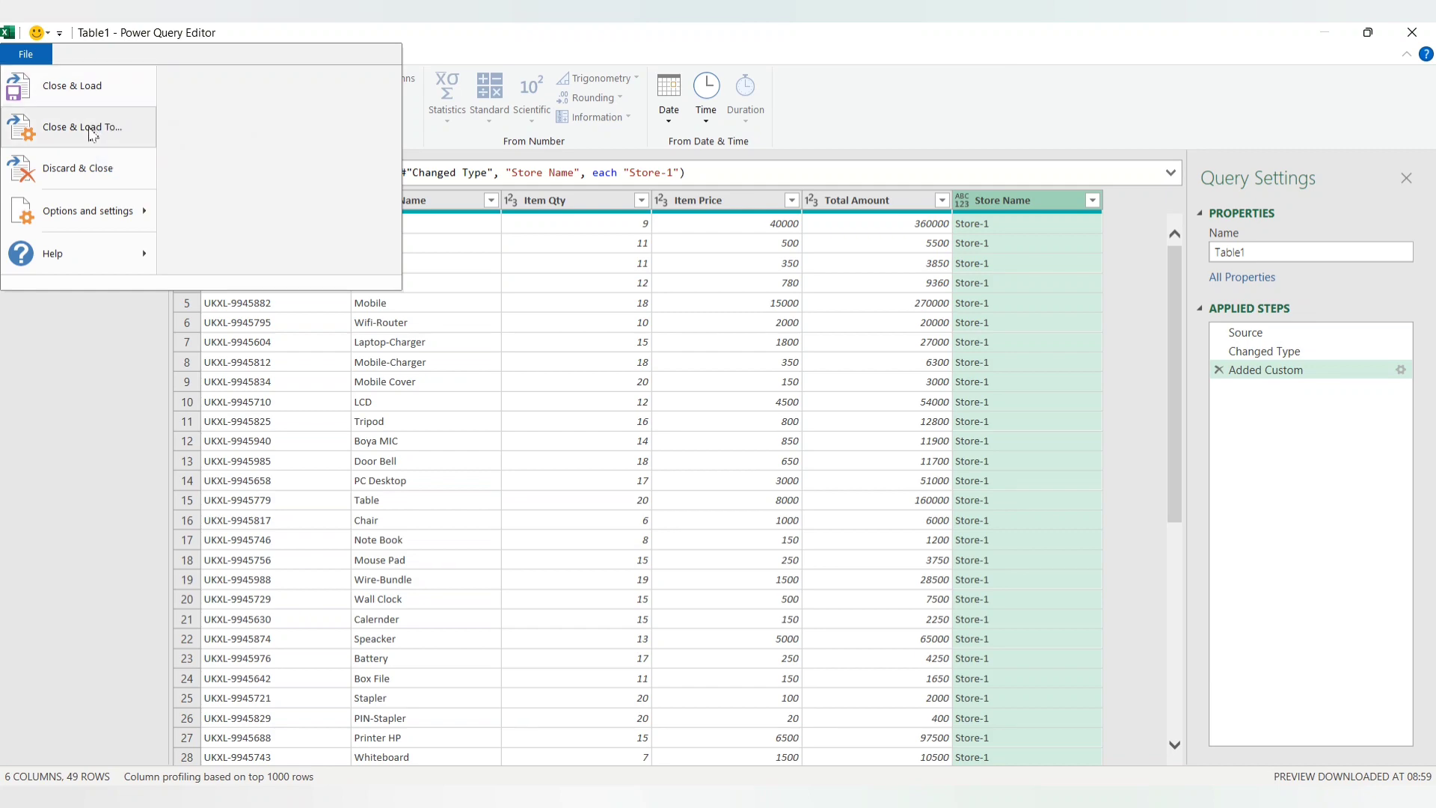
pyautogui.click(94, 128)
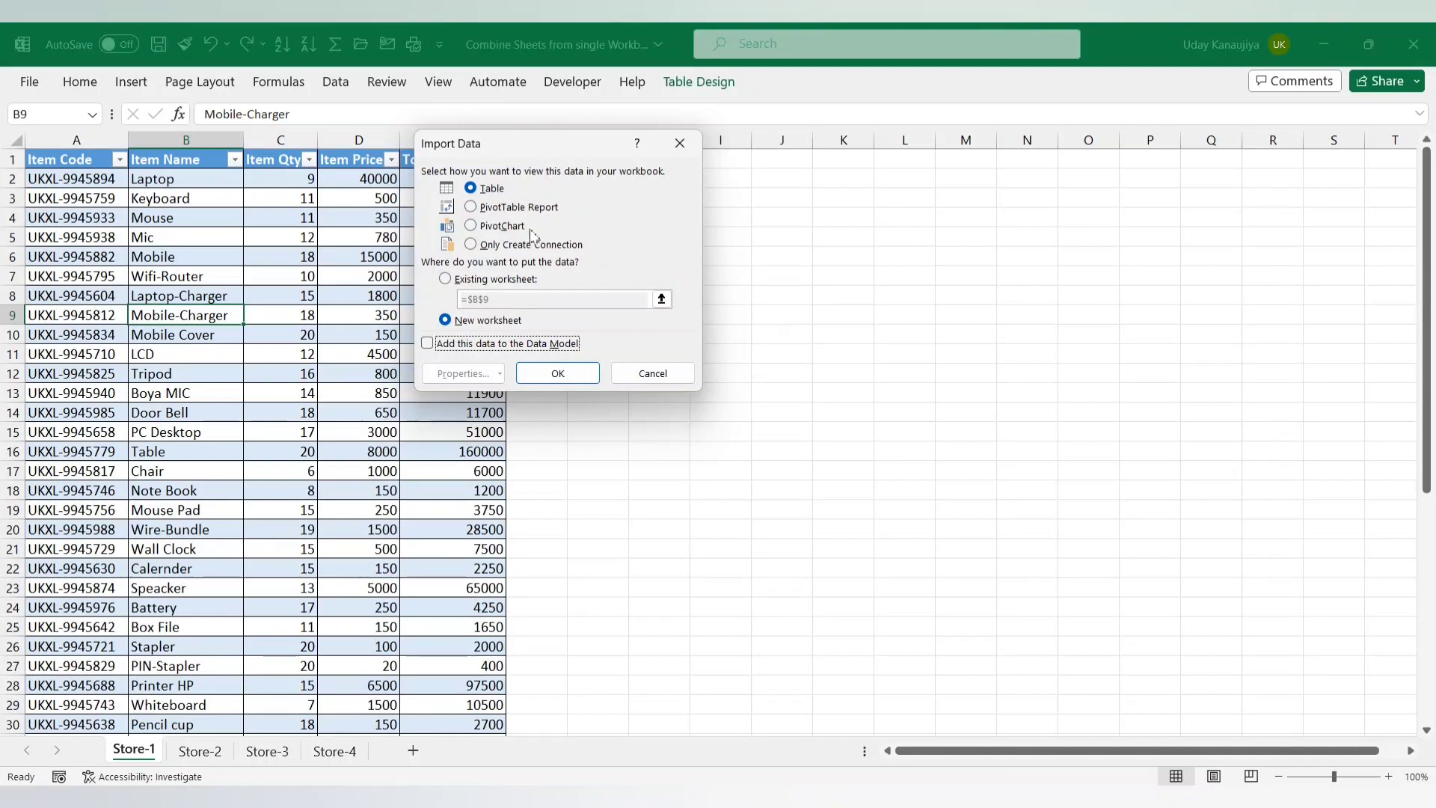
pyautogui.click(492, 246)
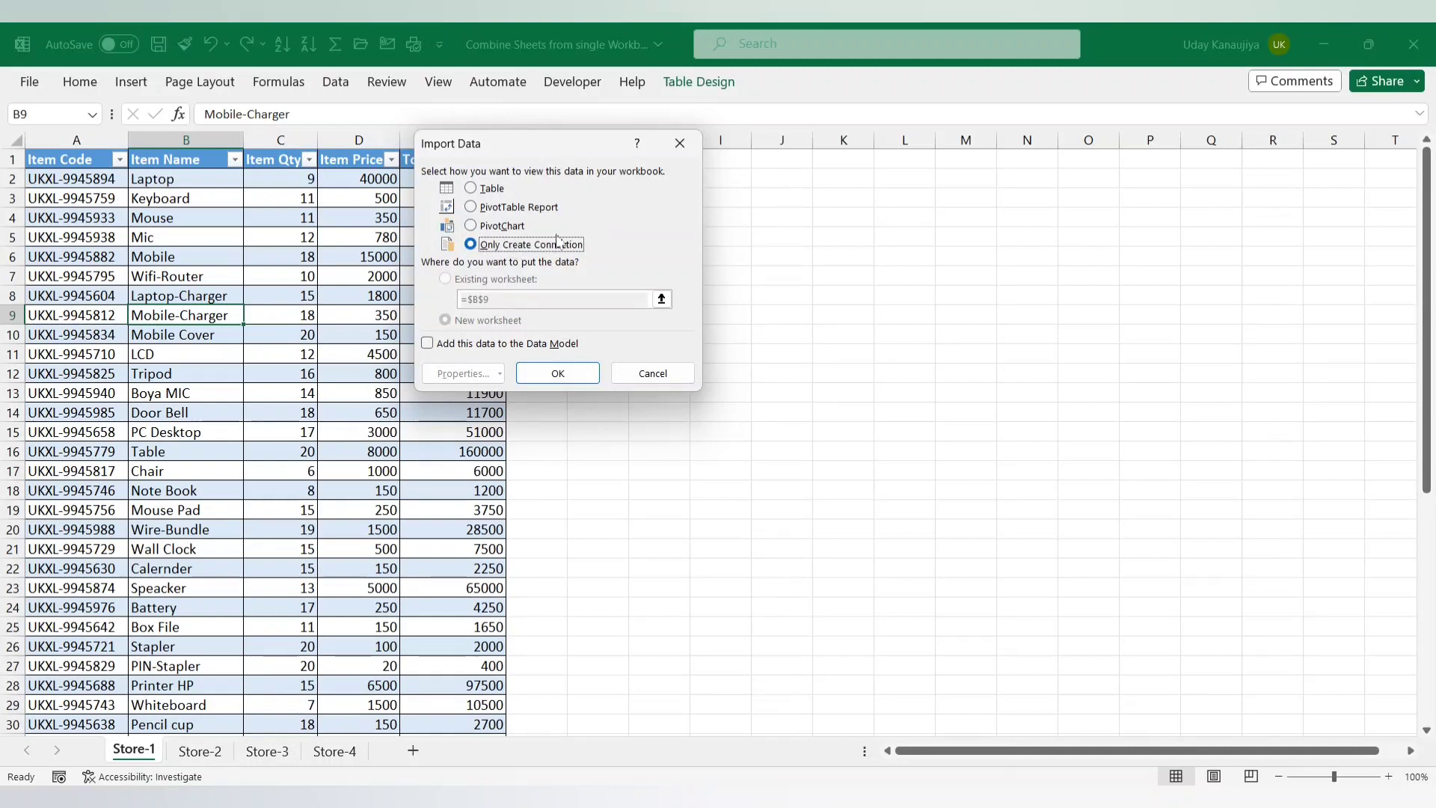
pyautogui.click(557, 372)
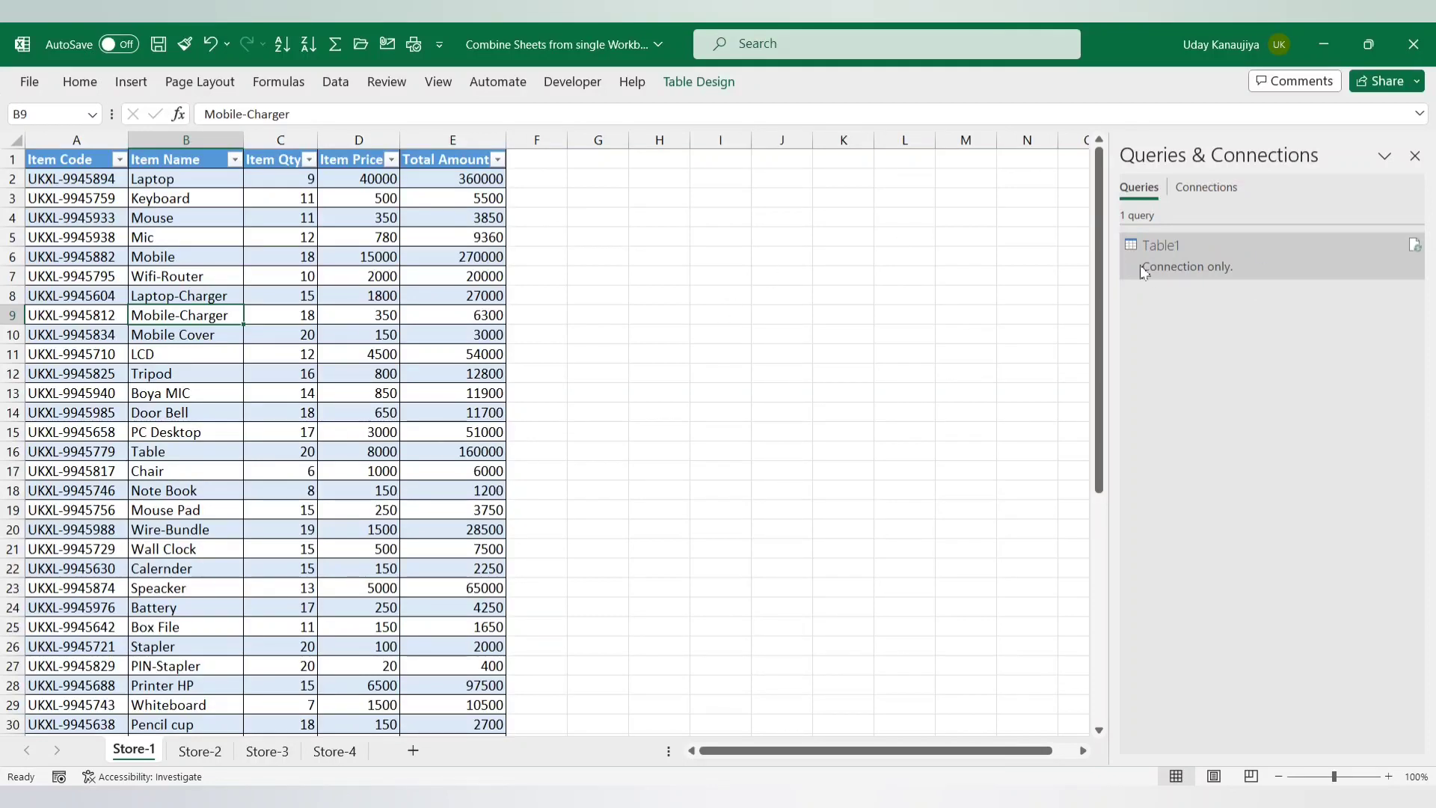
# Reopen the Table1 query for editing, rename it Store1, and save it back to the workbook
pyautogui.moveTo(1176, 258)
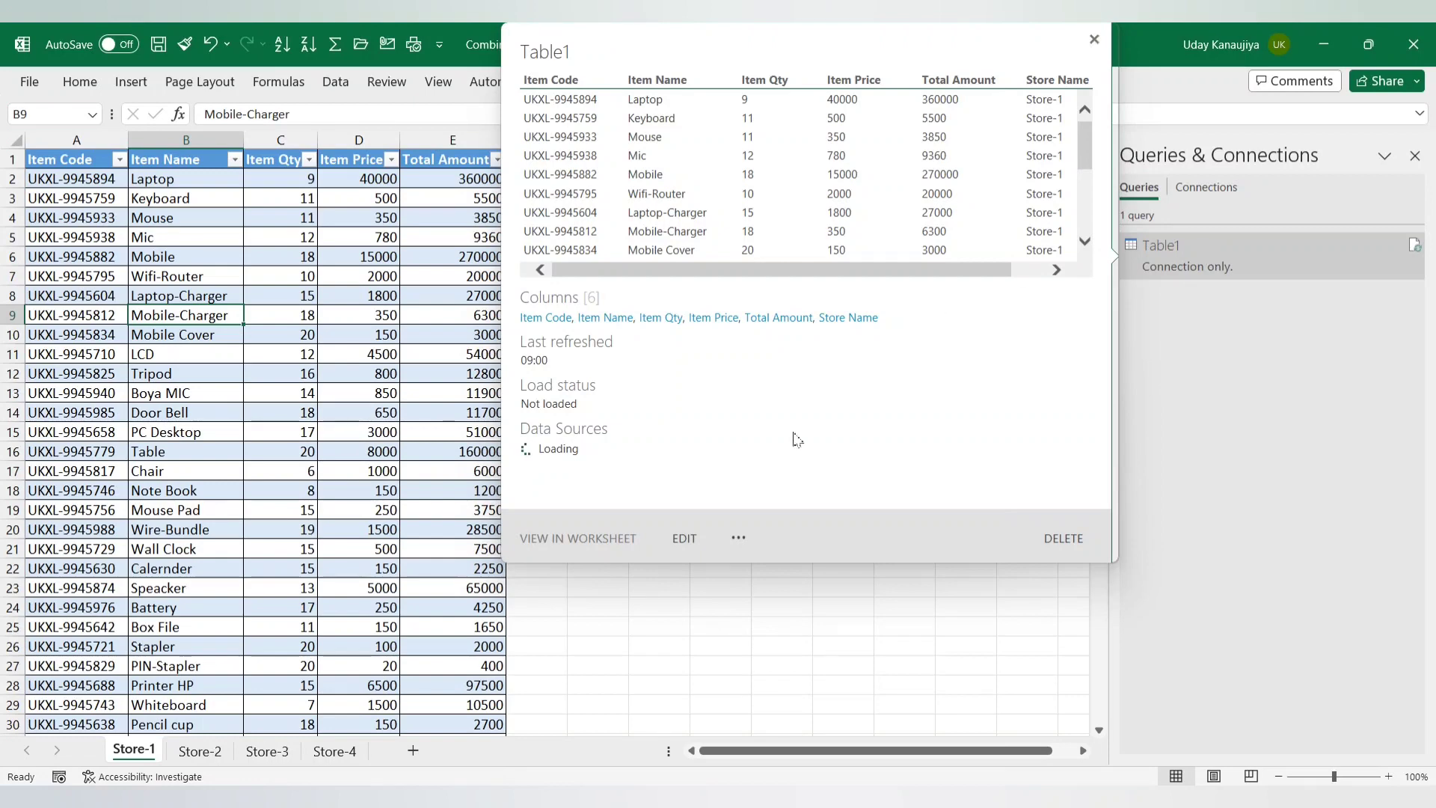
pyautogui.click(687, 539)
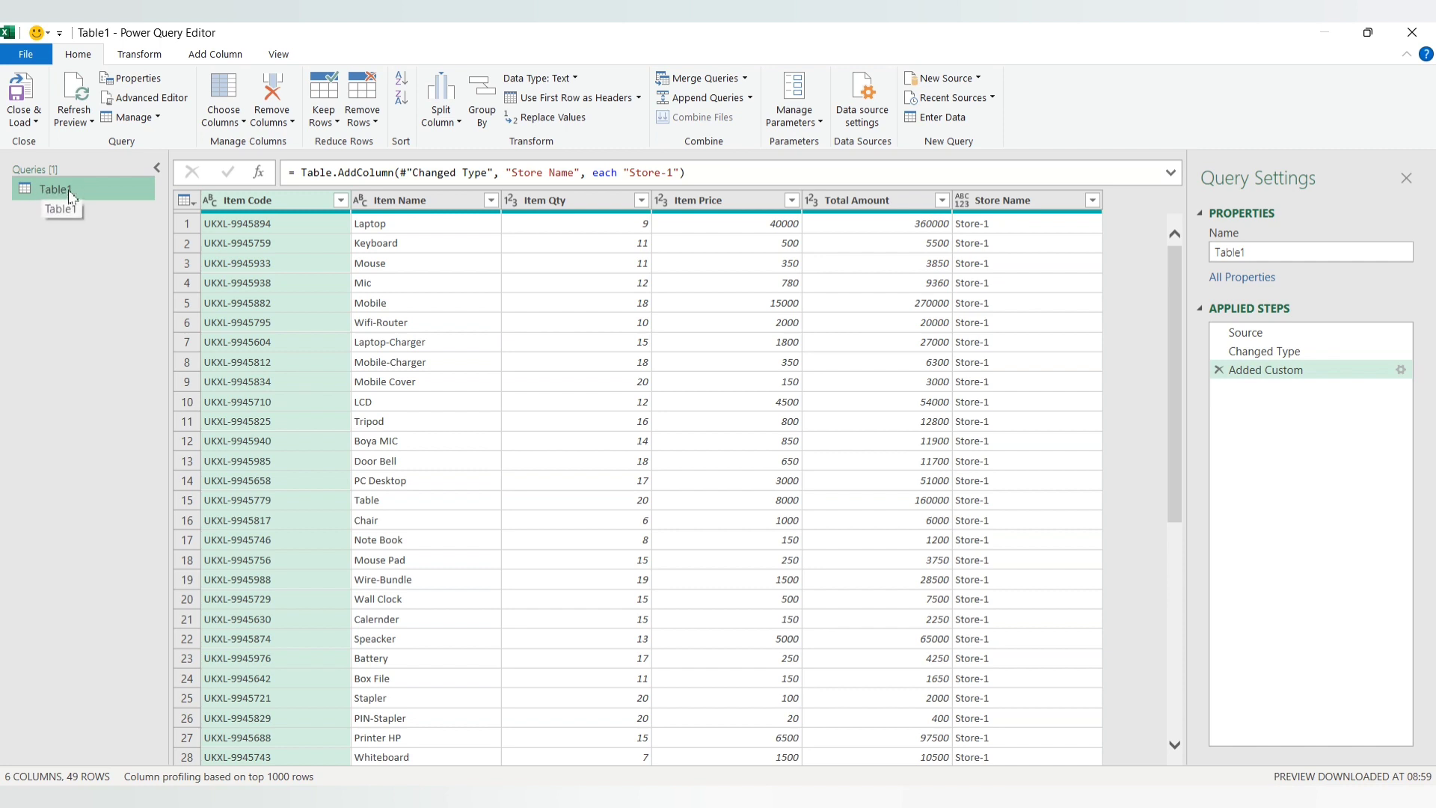
pyautogui.rightClick(59, 195)
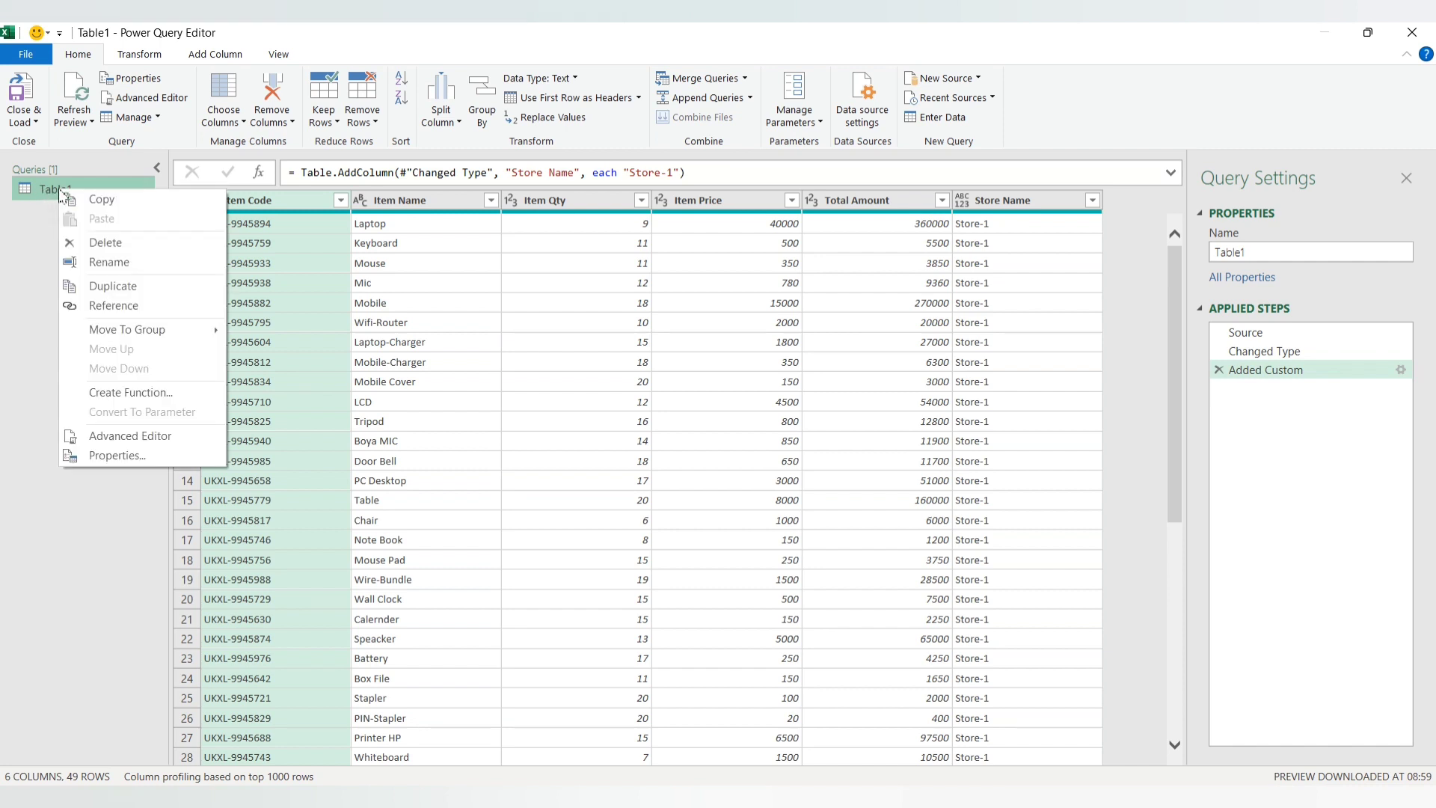
pyautogui.click(104, 257)
pyautogui.write('Store1')
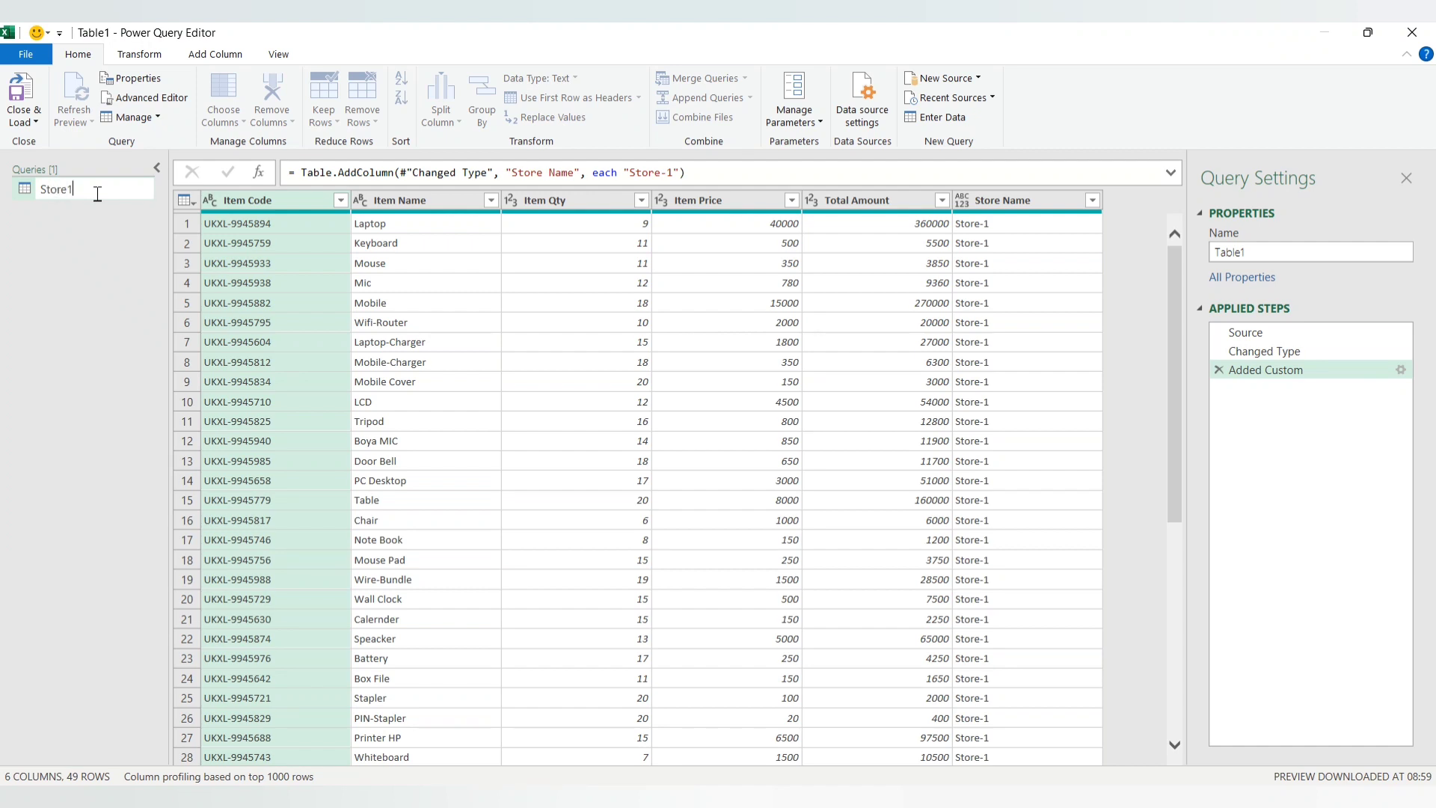
pyautogui.press('Return')
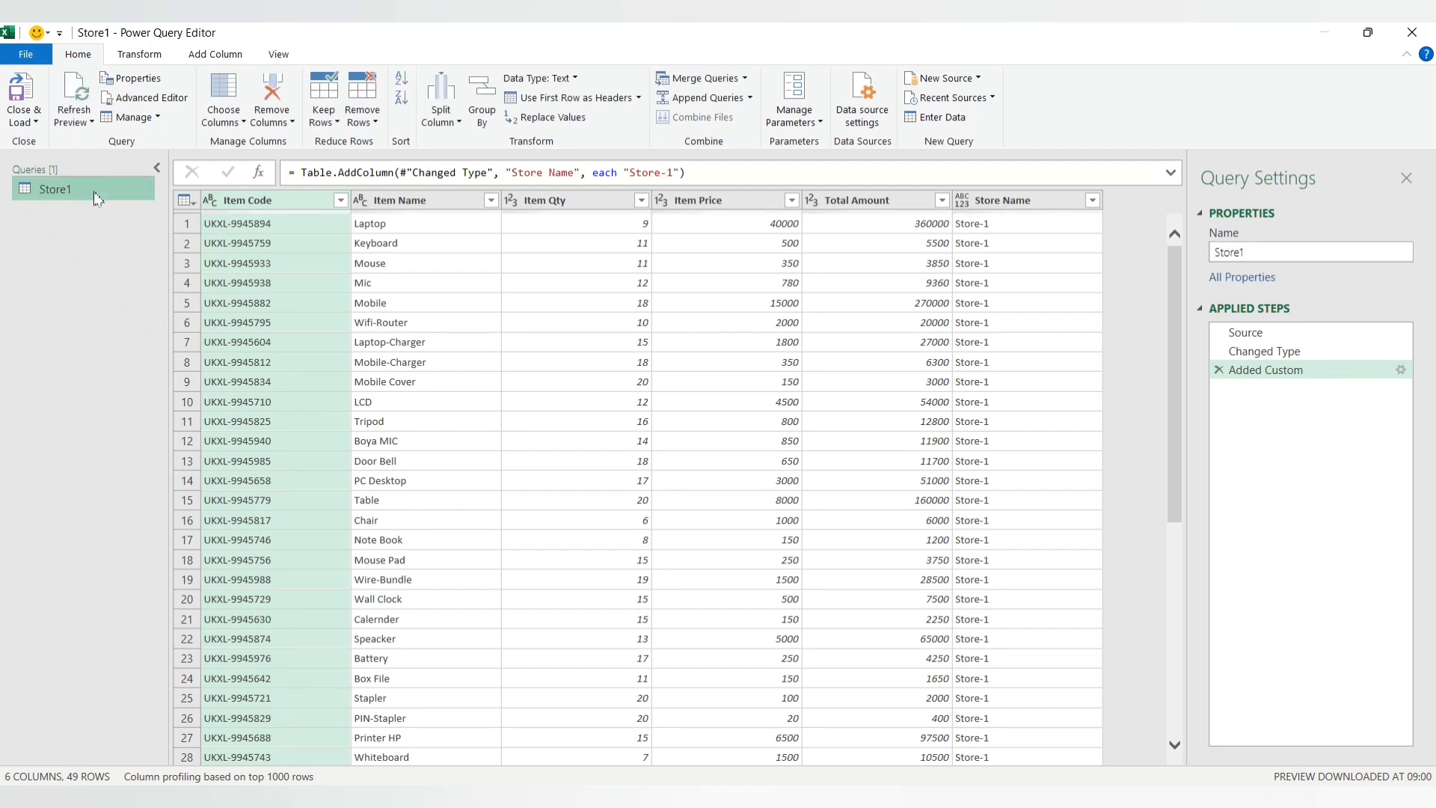
pyautogui.click(24, 122)
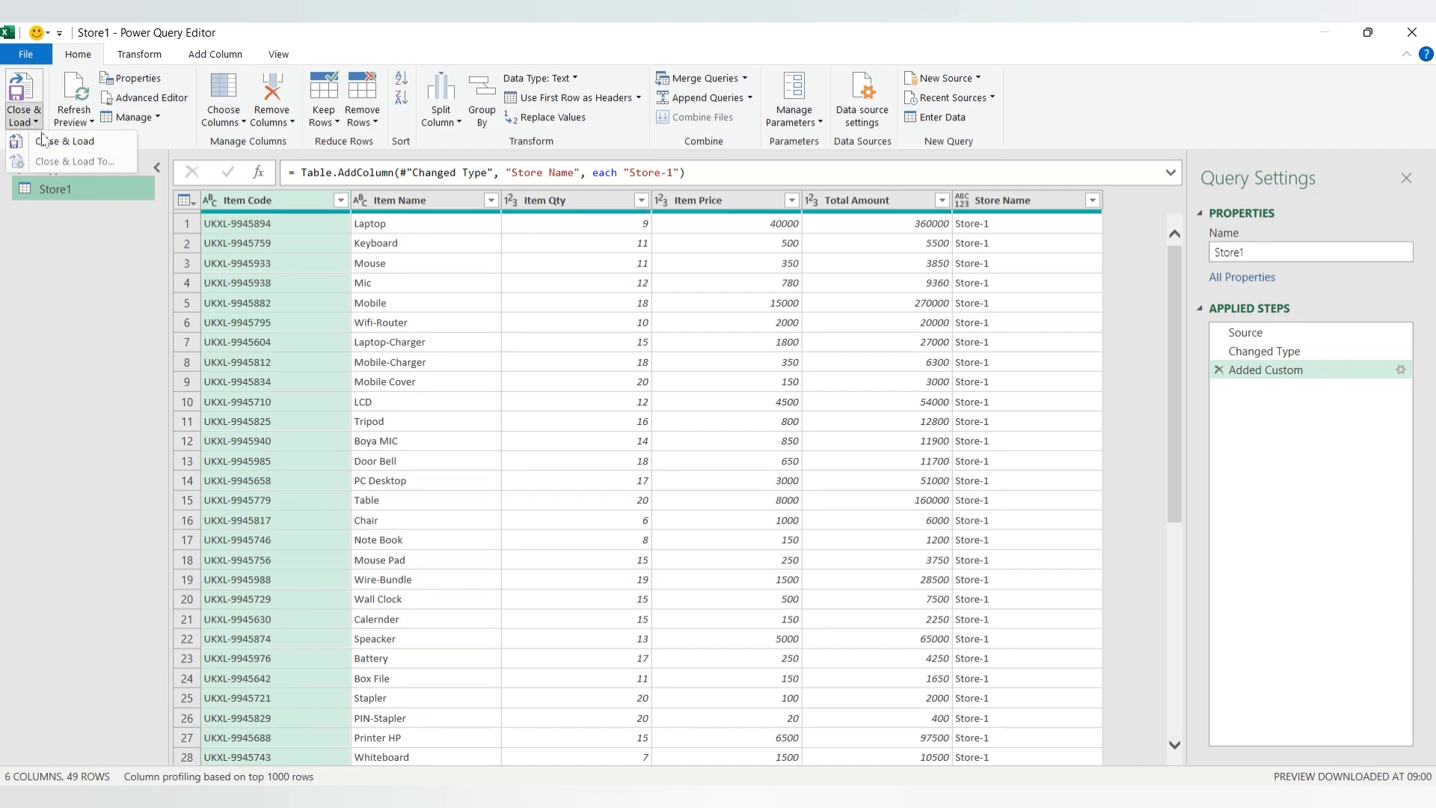
pyautogui.click(41, 140)
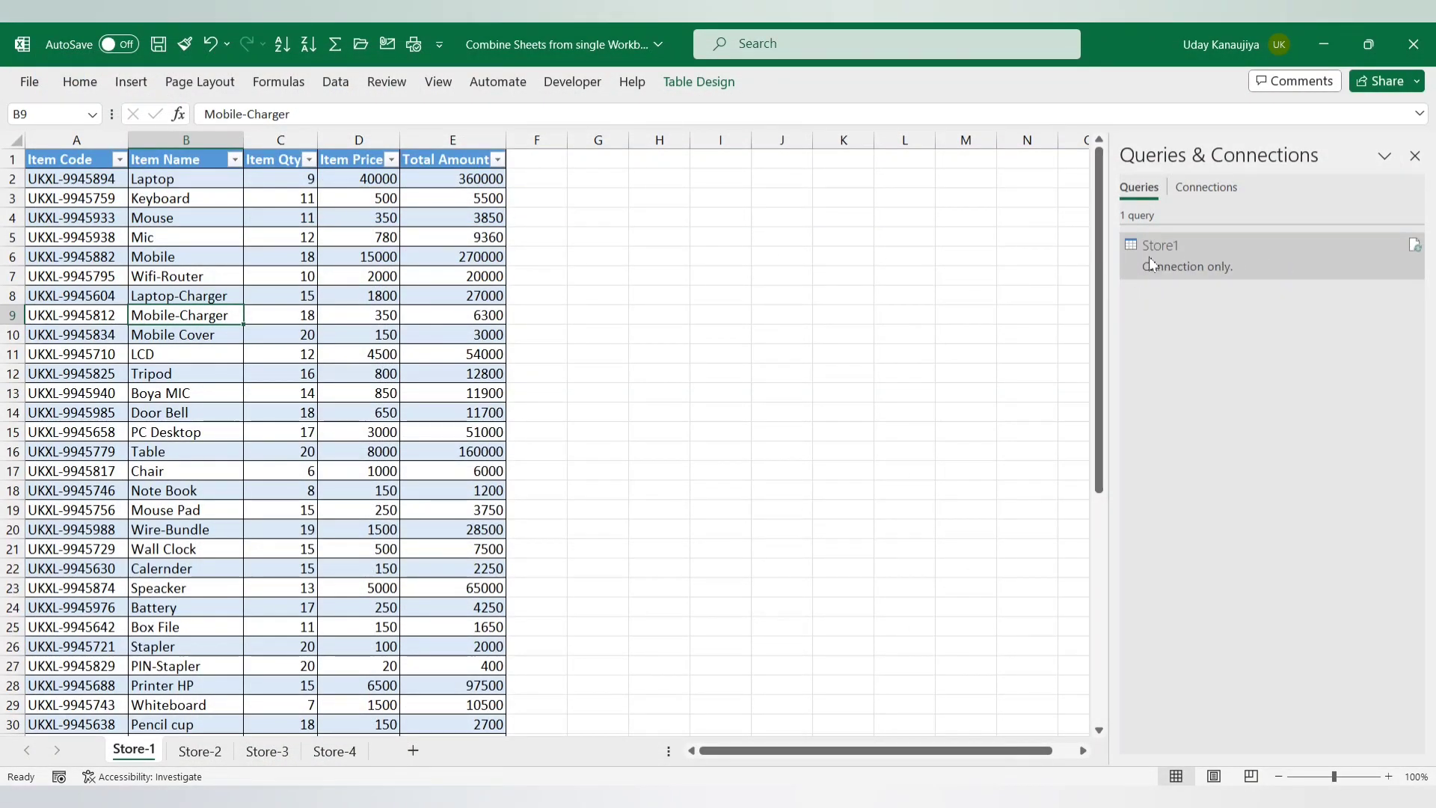
pyautogui.moveTo(1164, 255)
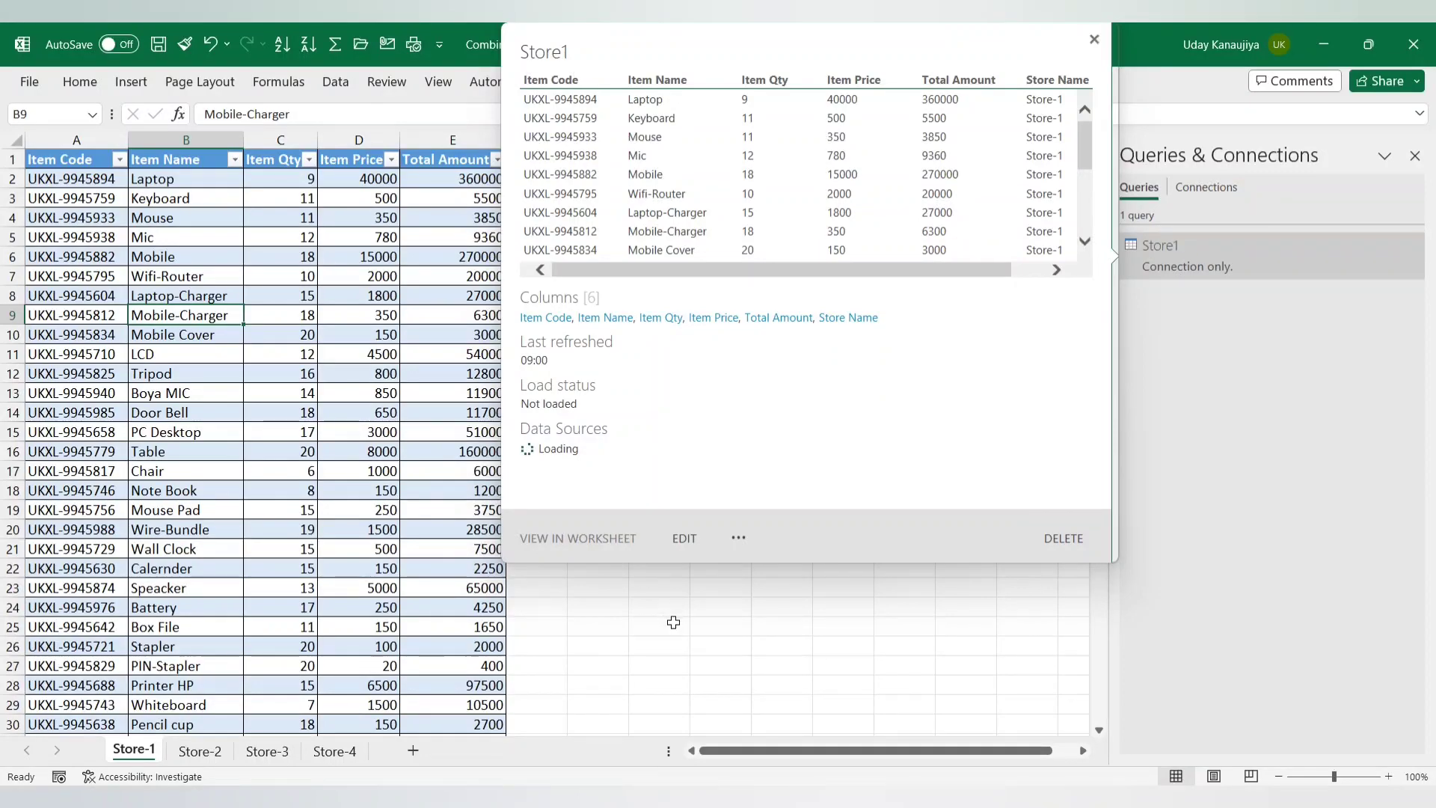
pyautogui.click(669, 622)
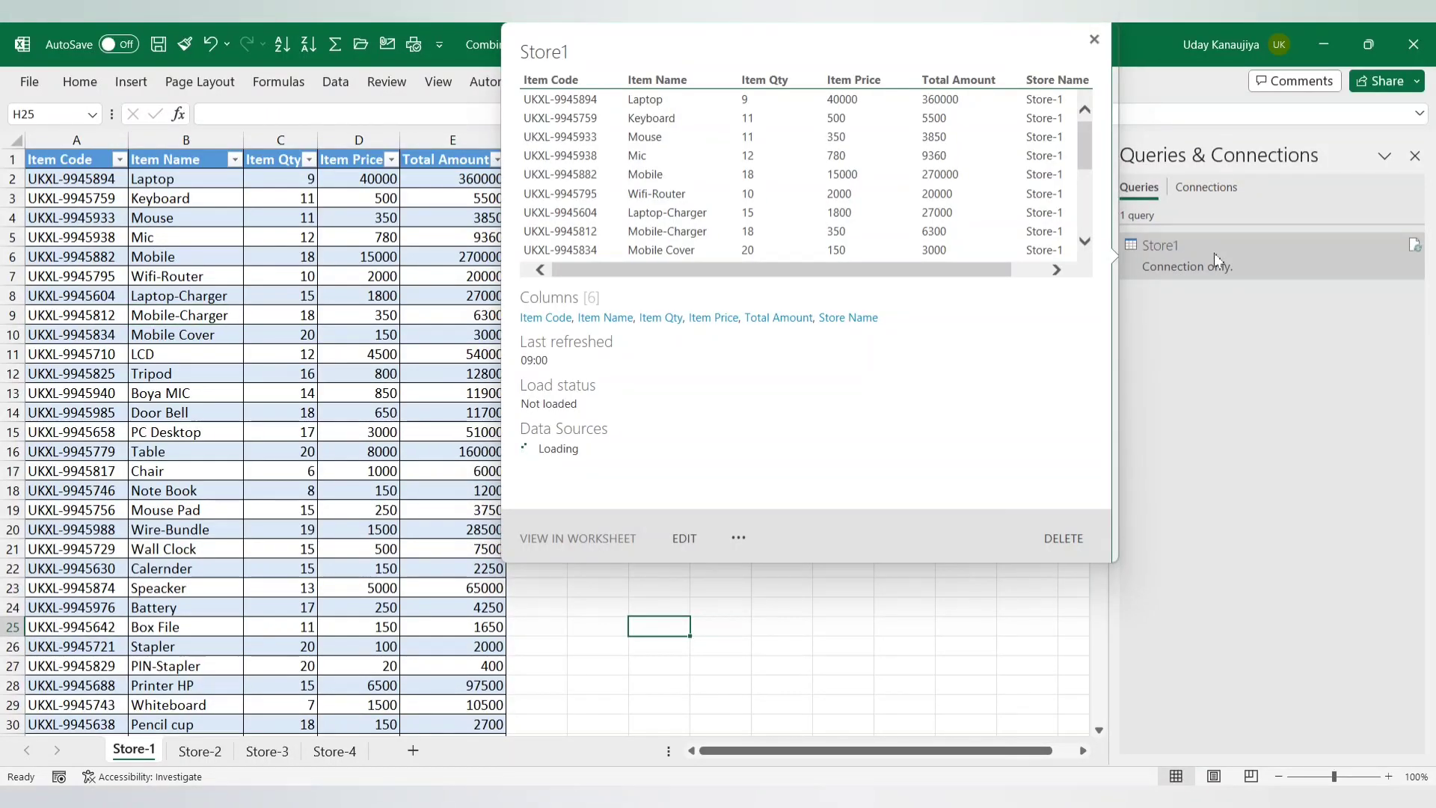
# Load the Store-2 sheet's table into the Power Query Editor and rename its query Store2
pyautogui.click(207, 760)
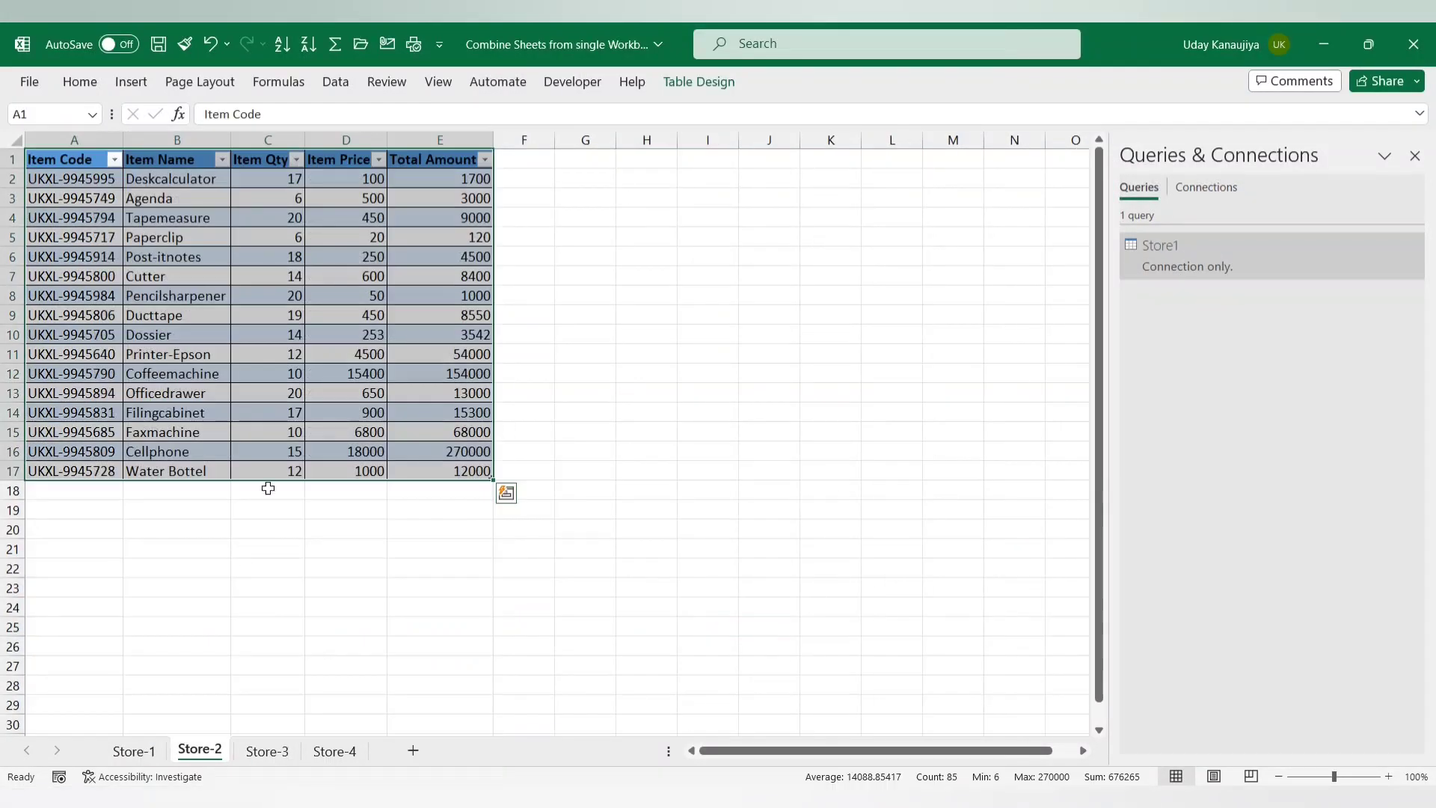
pyautogui.click(203, 315)
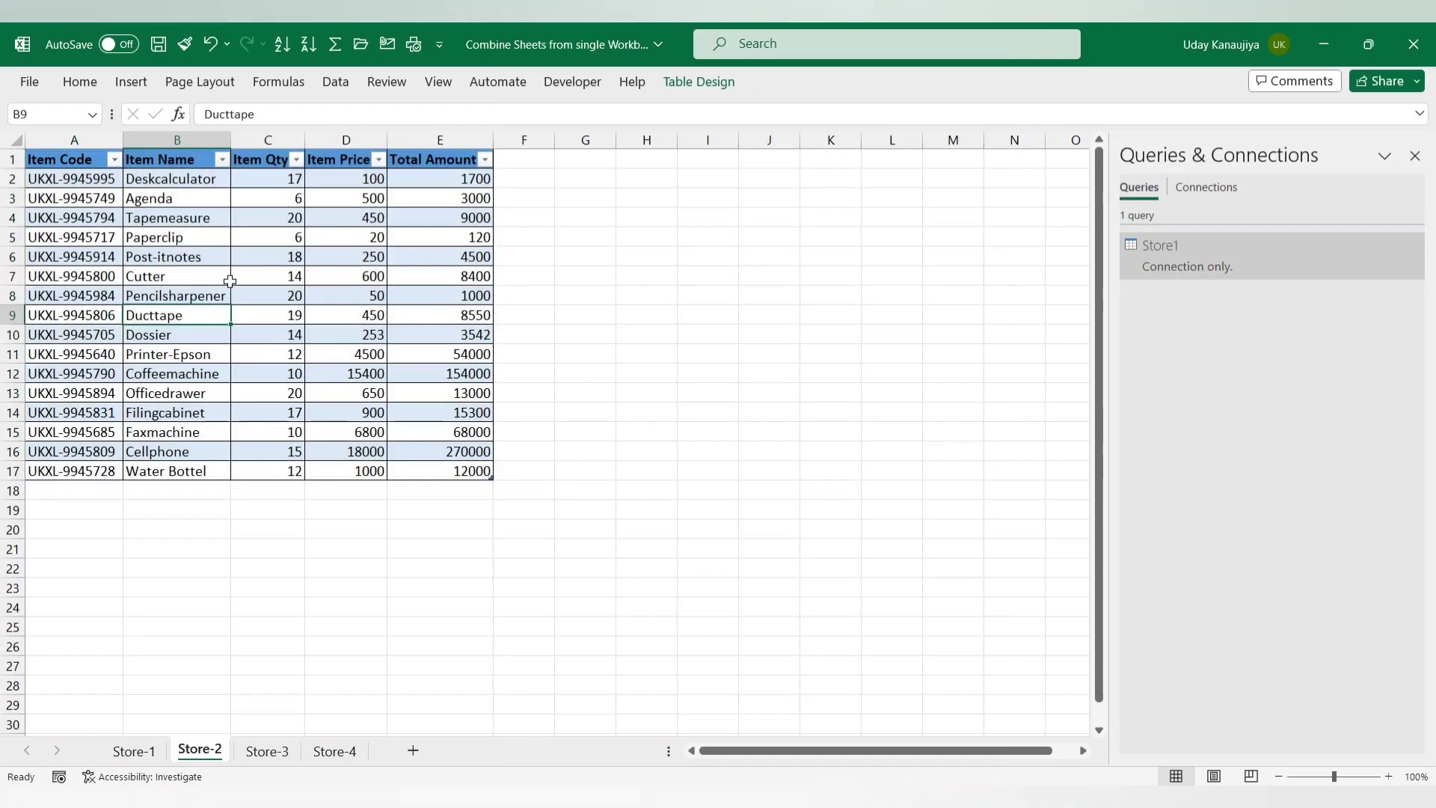
pyautogui.click(336, 83)
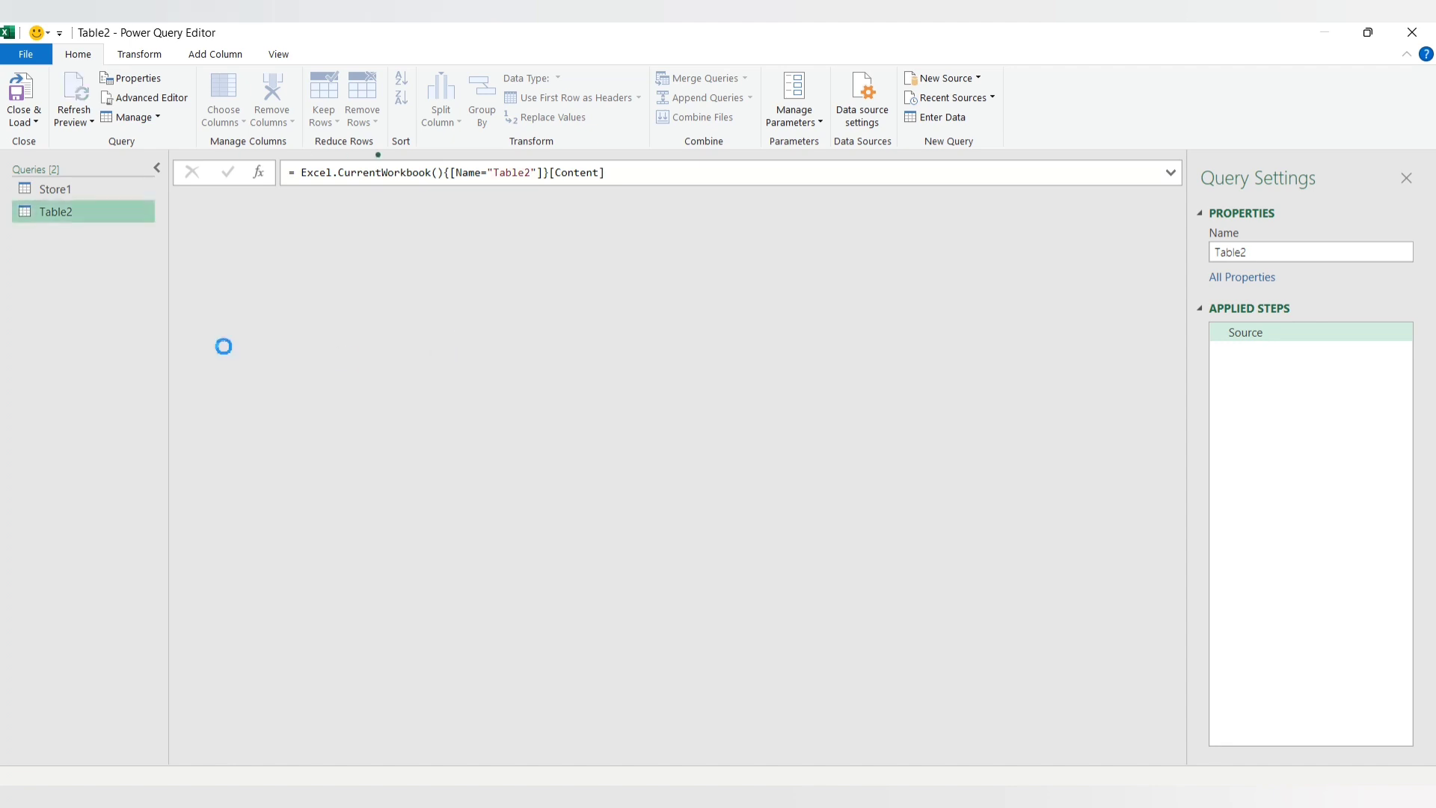
pyautogui.rightClick(60, 212)
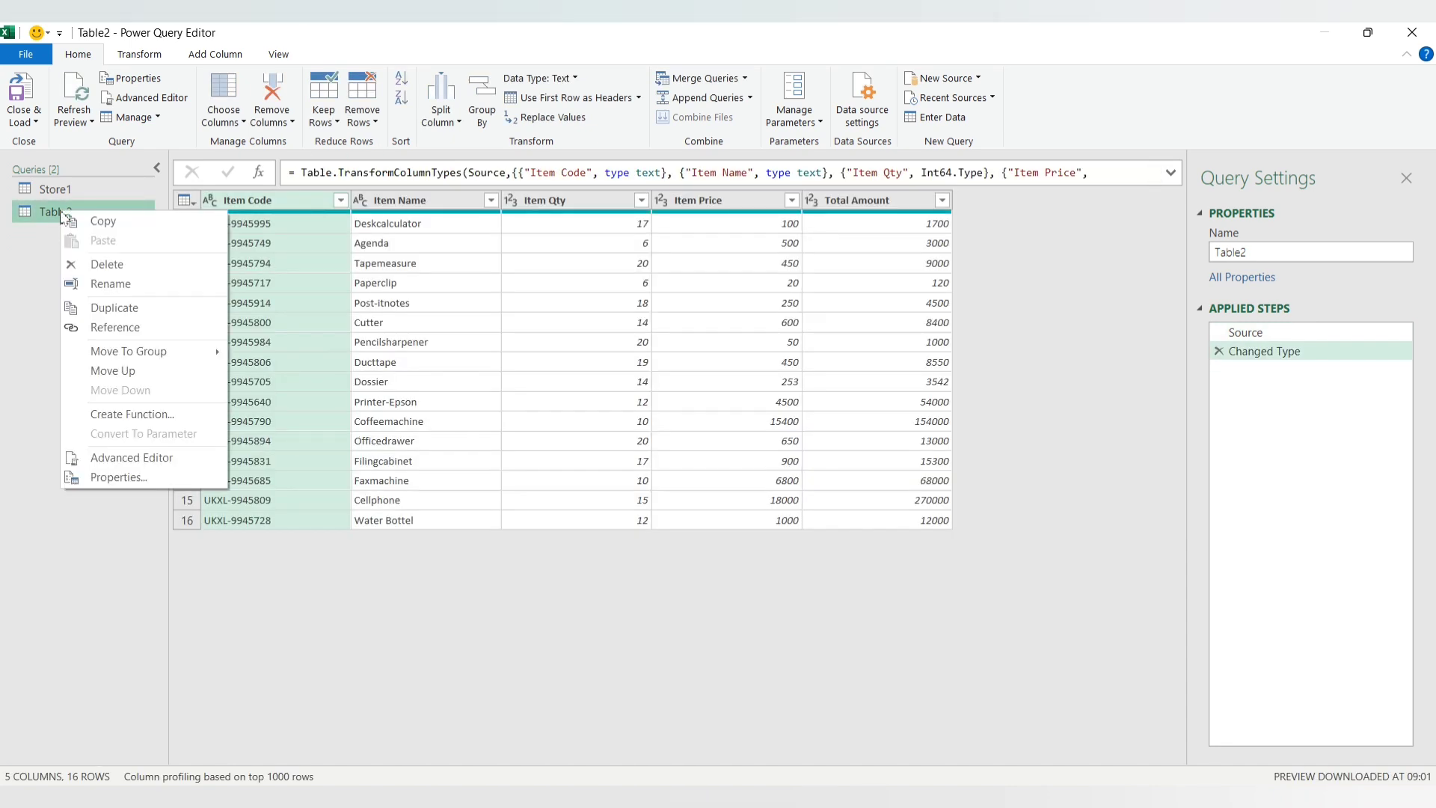
pyautogui.click(71, 284)
pyautogui.write('Store2')
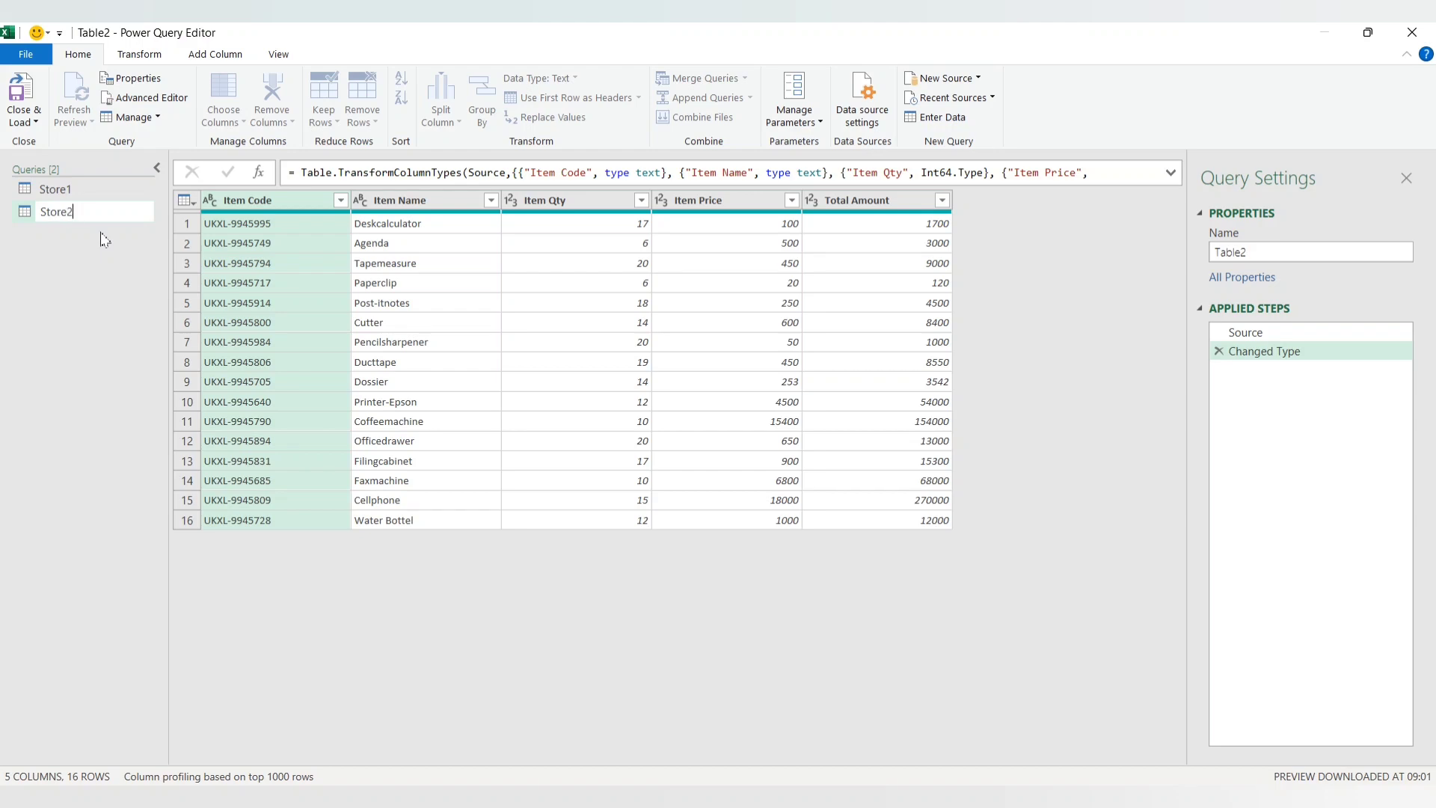
pyautogui.press('Return')
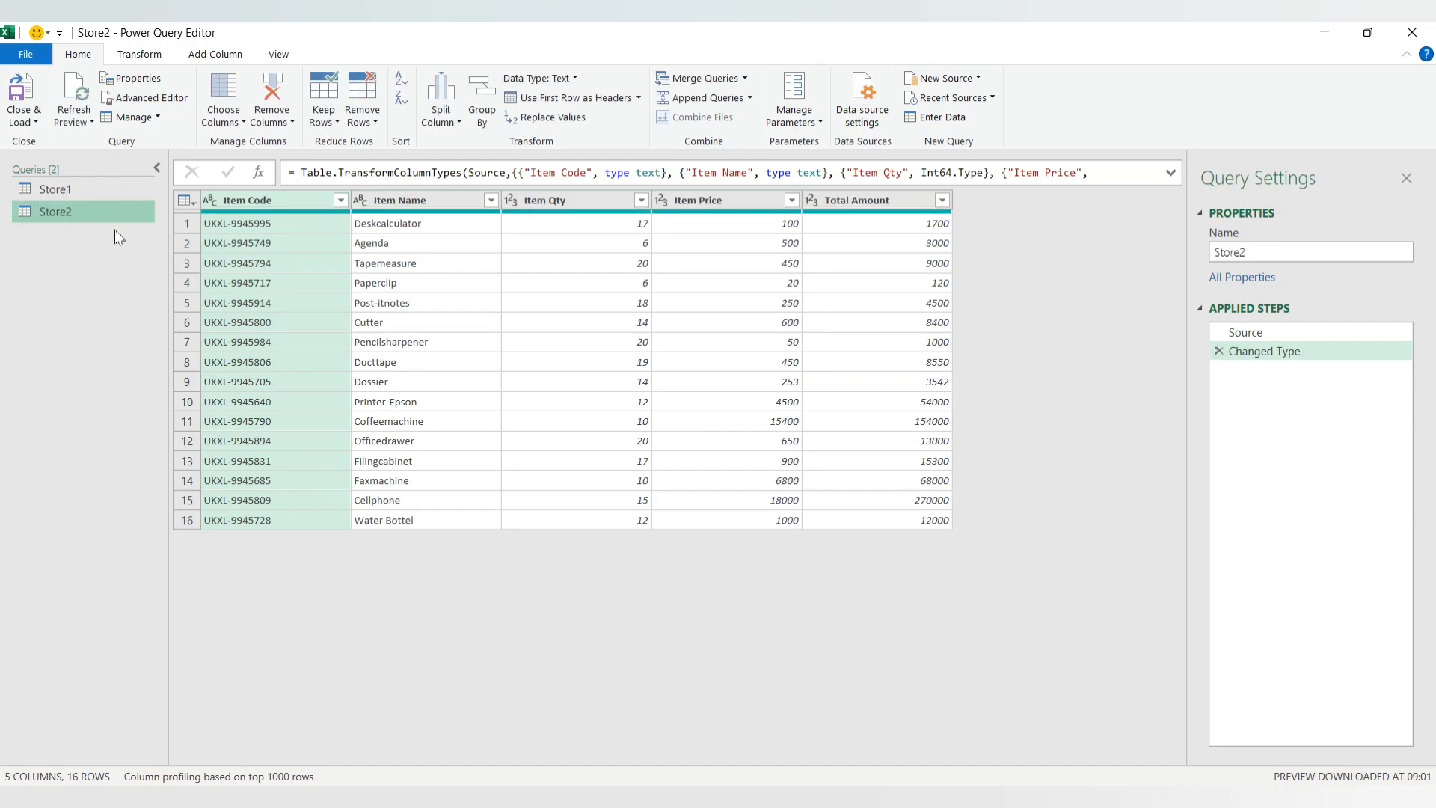
# Add a custom column named Store Name with the formula ="Store-2" to the Store2 query
pyautogui.click(216, 55)
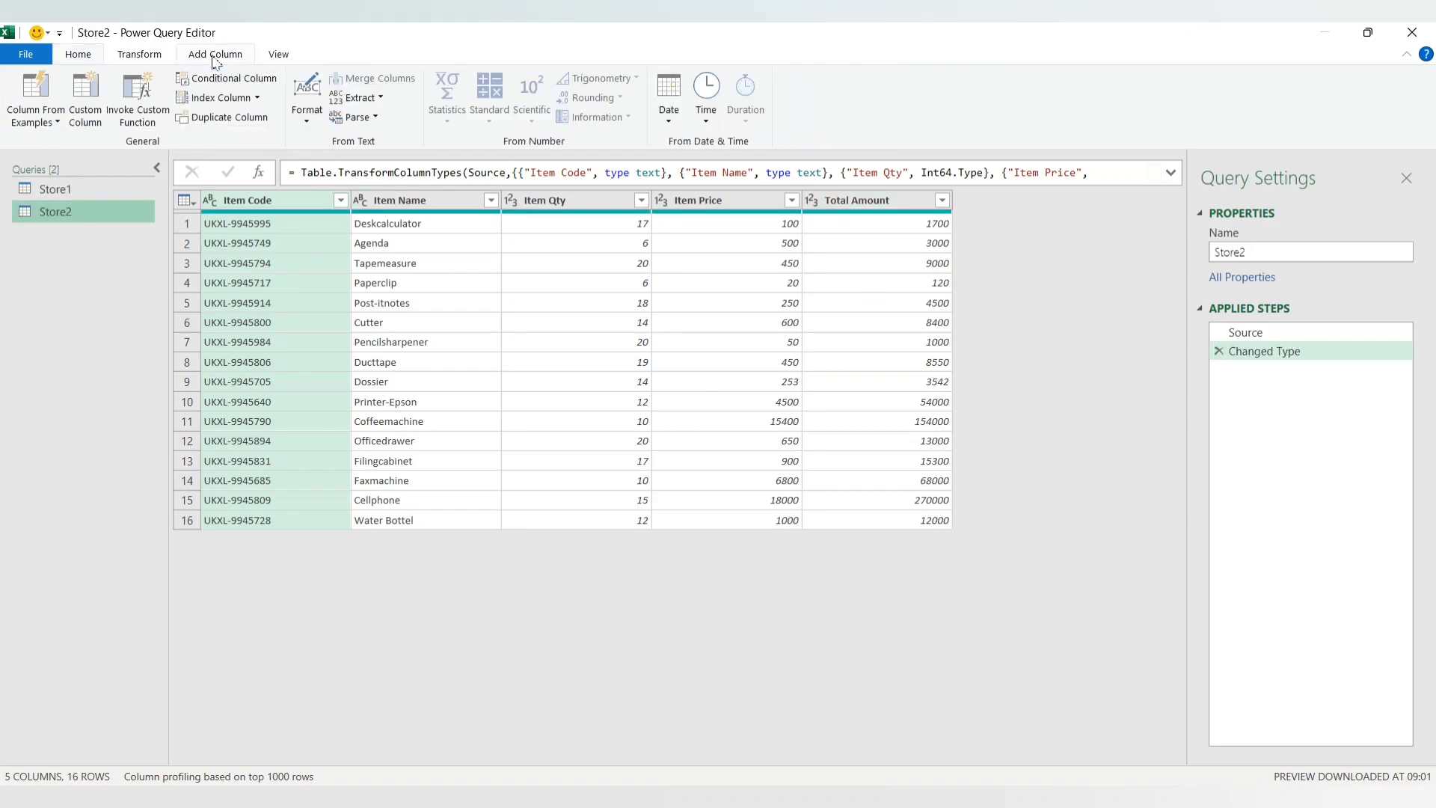
pyautogui.click(86, 101)
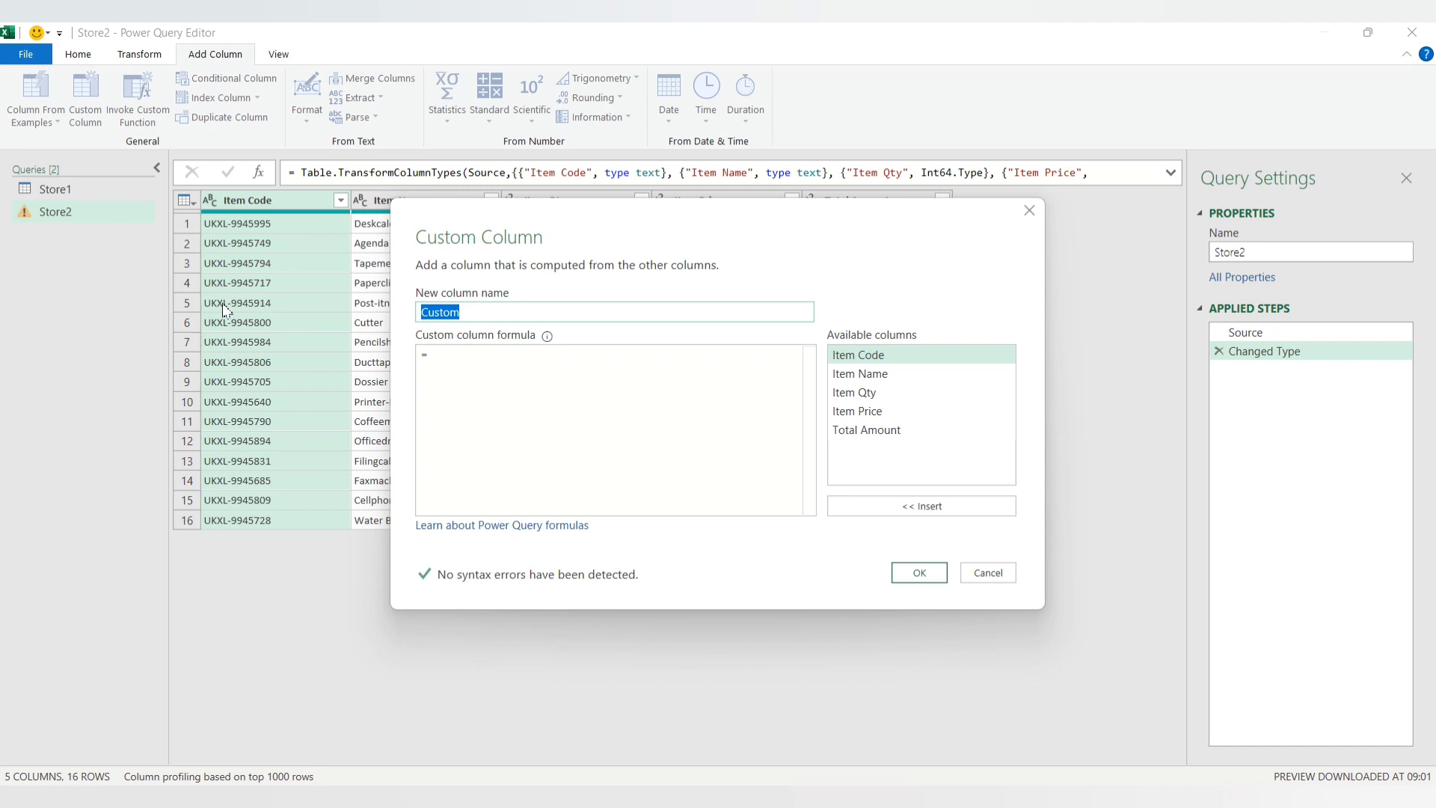
pyautogui.write('Store Name')
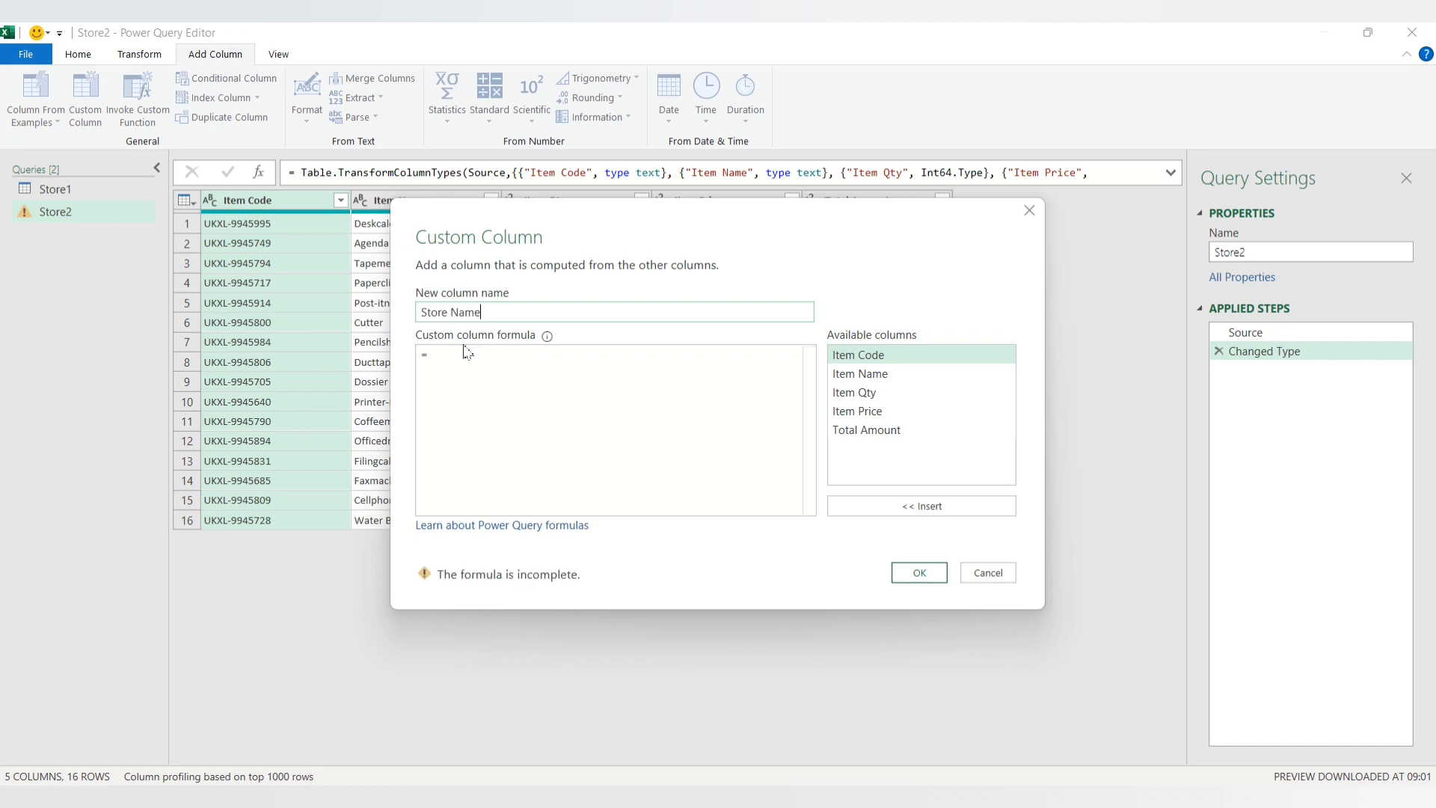
pyautogui.write('"Store-2')
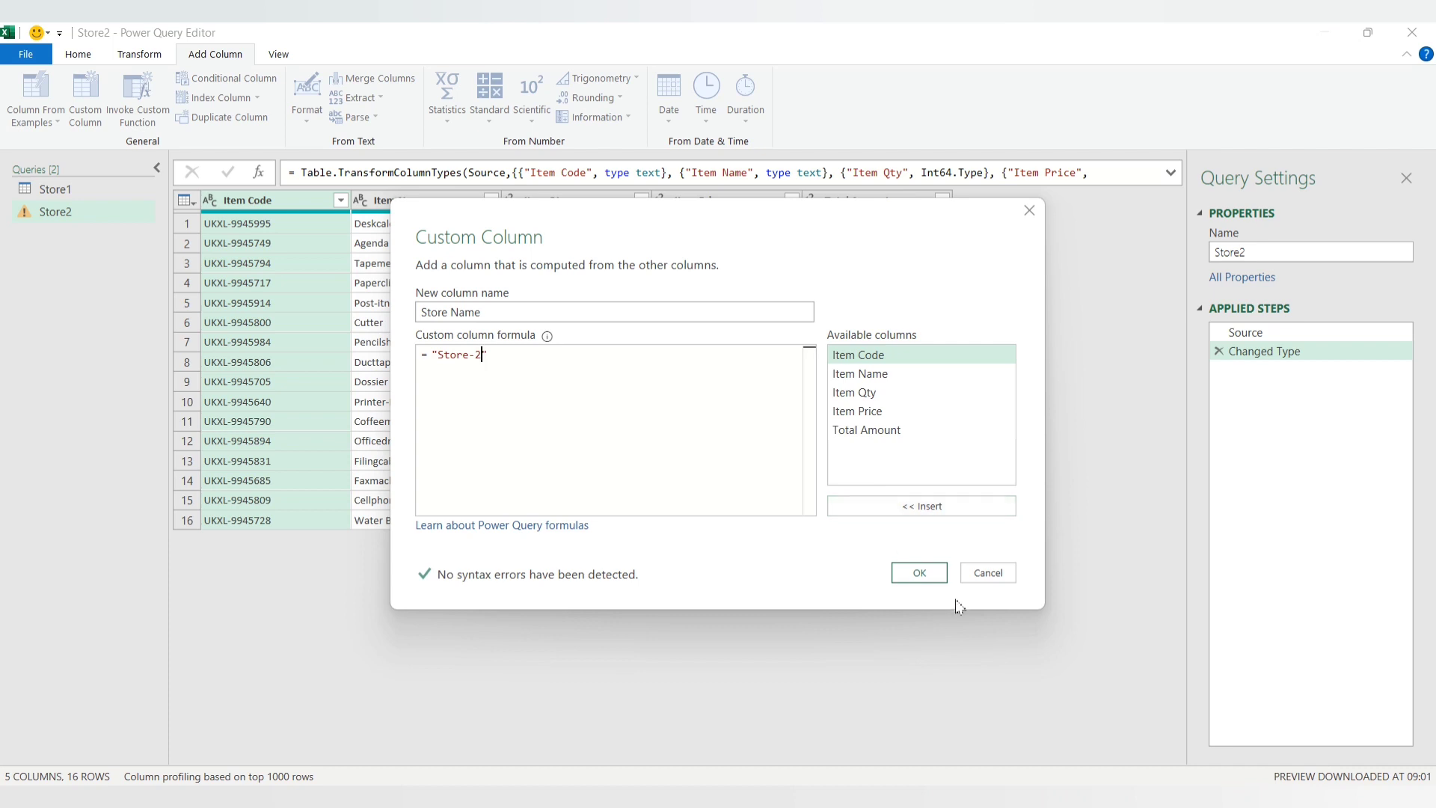
pyautogui.click(919, 572)
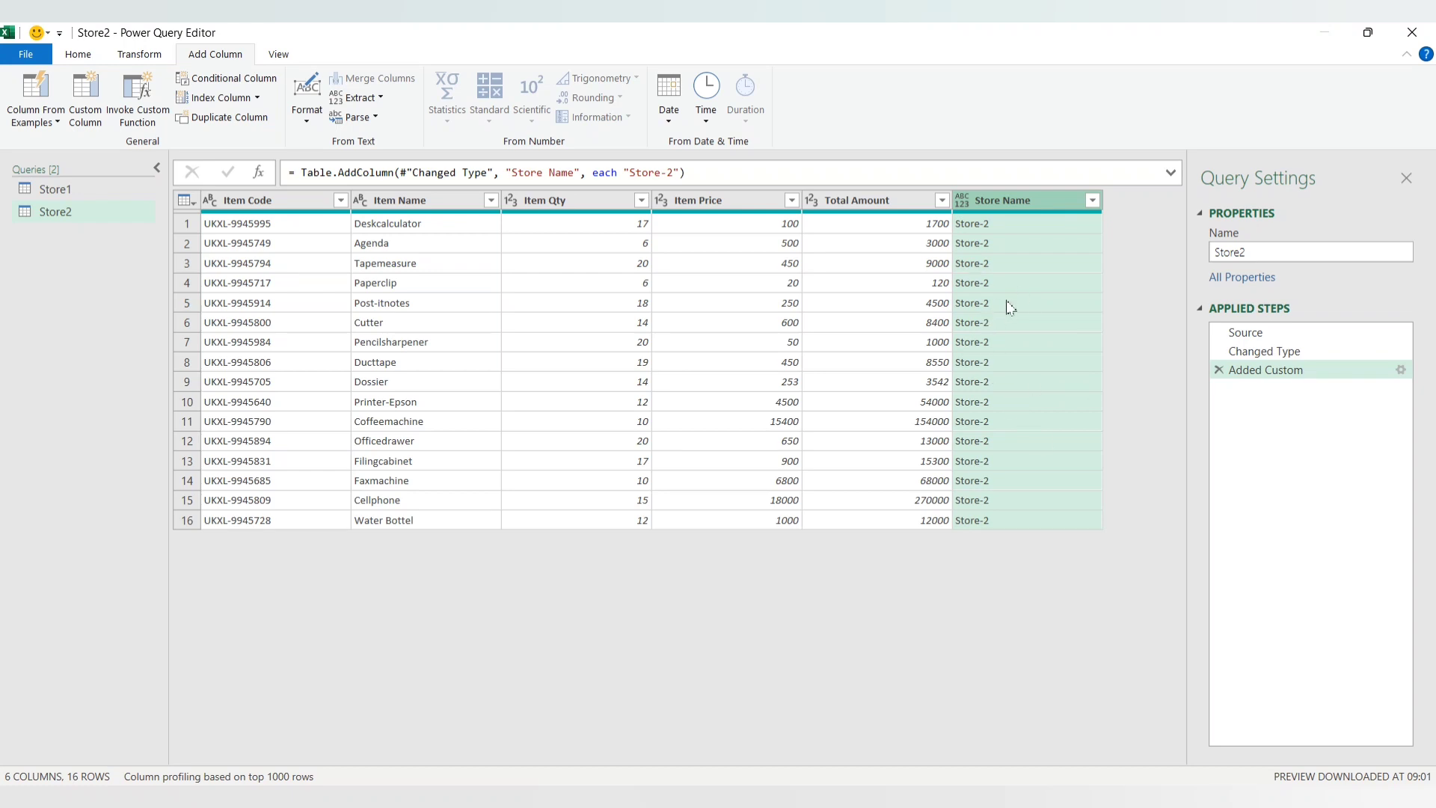
# Close the editor and load the Store2 query to the workbook as Only Create Connection
pyautogui.click(25, 57)
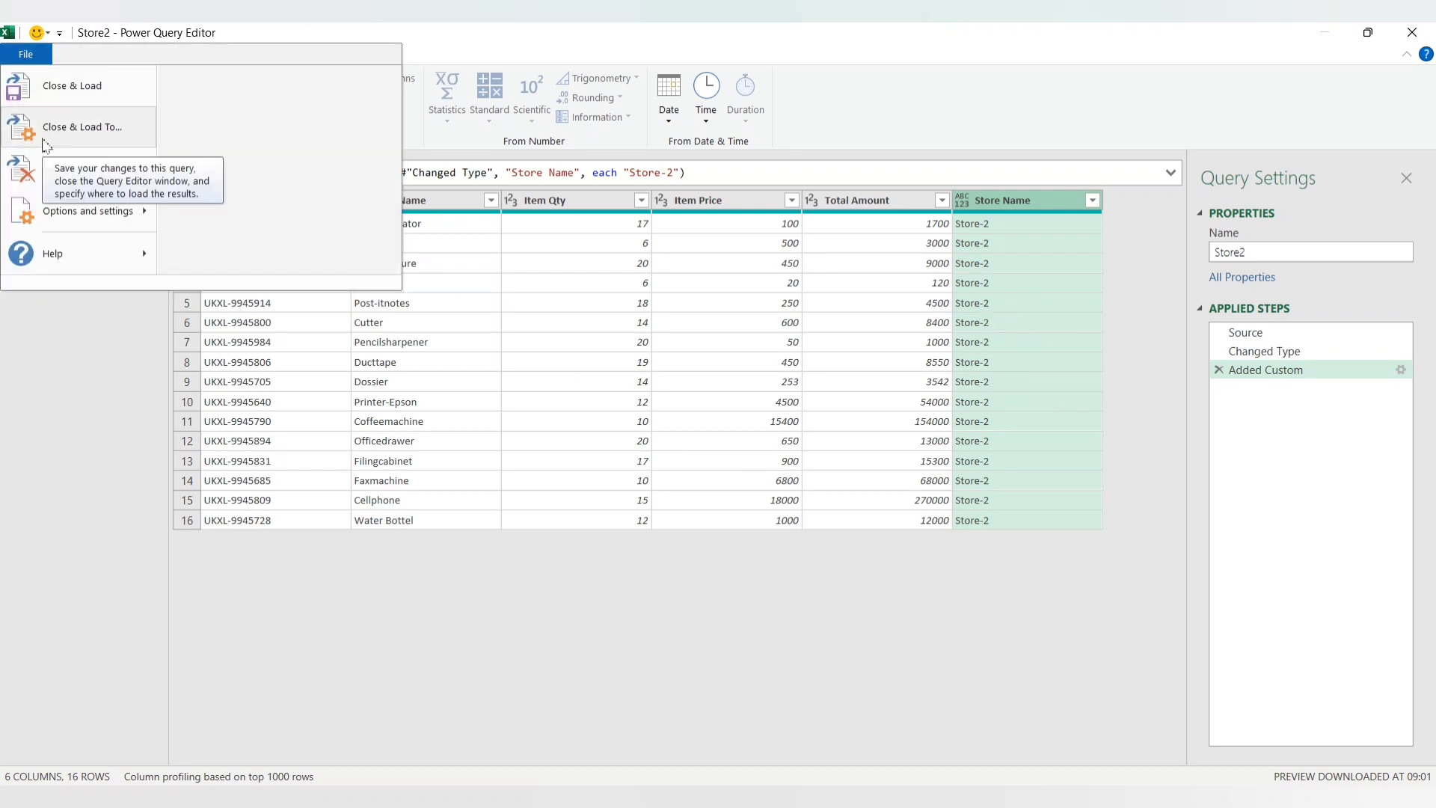
pyautogui.click(46, 142)
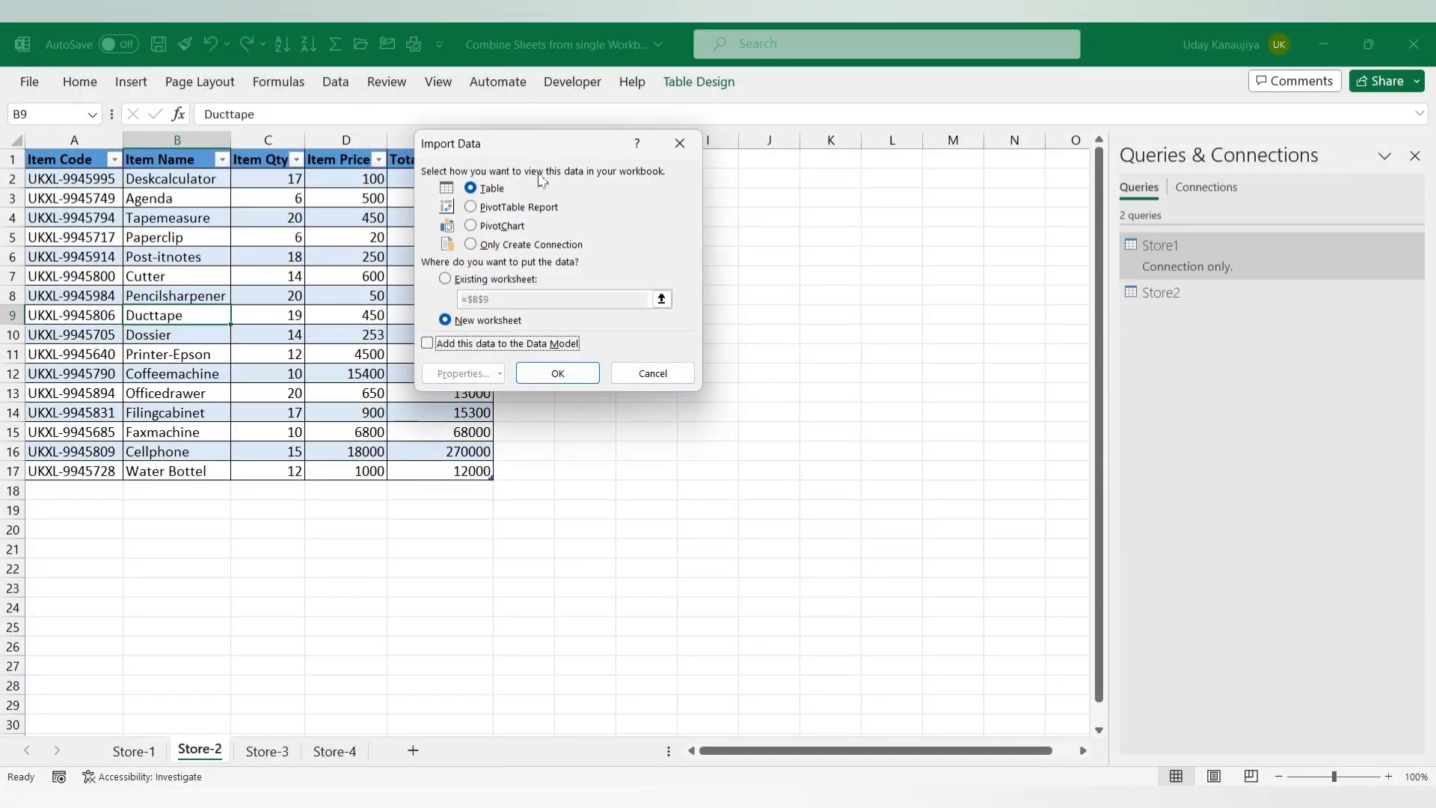
pyautogui.click(509, 244)
pyautogui.click(574, 373)
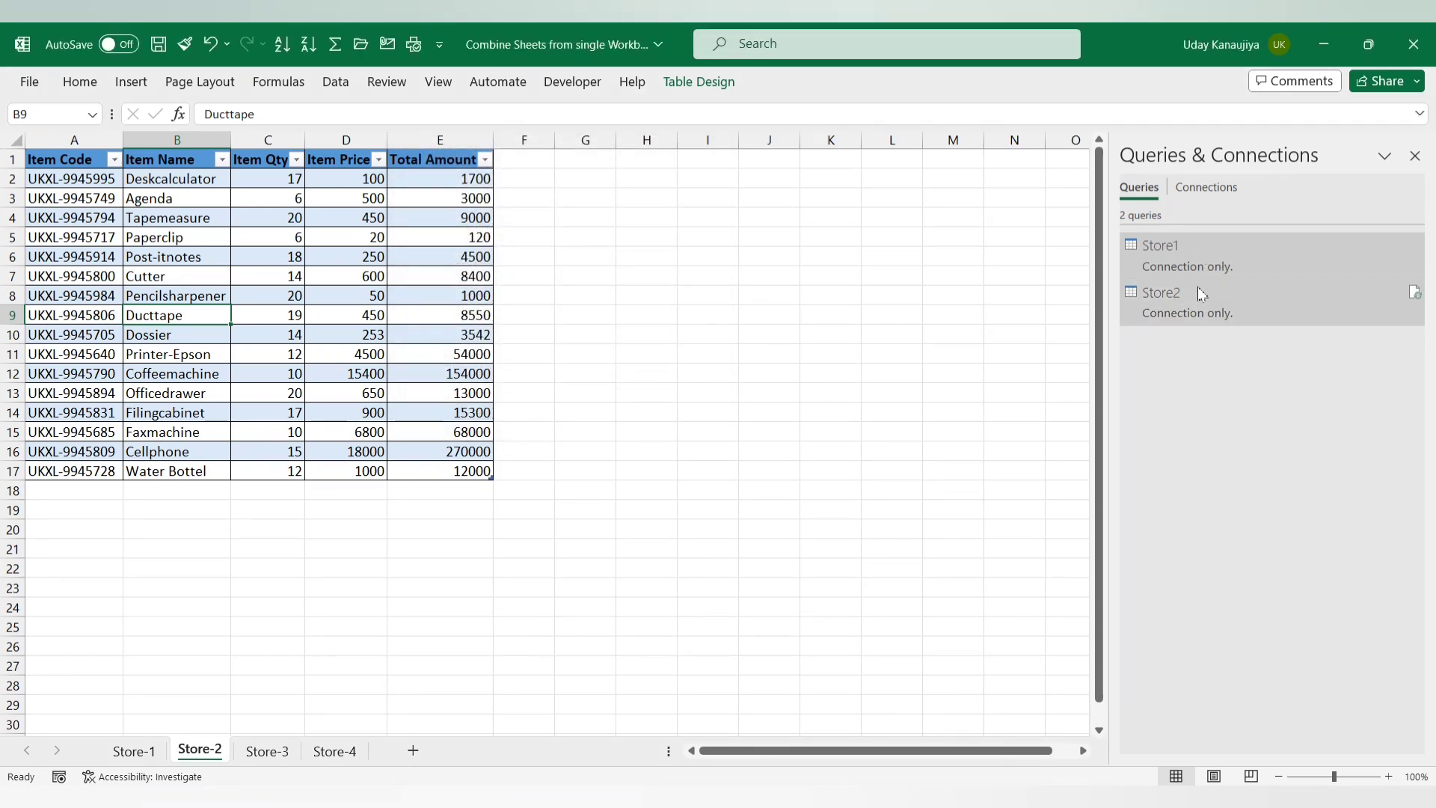
# Load the Store-3 sheet's table into the Power Query Editor and rename its query Store3
pyautogui.click(278, 747)
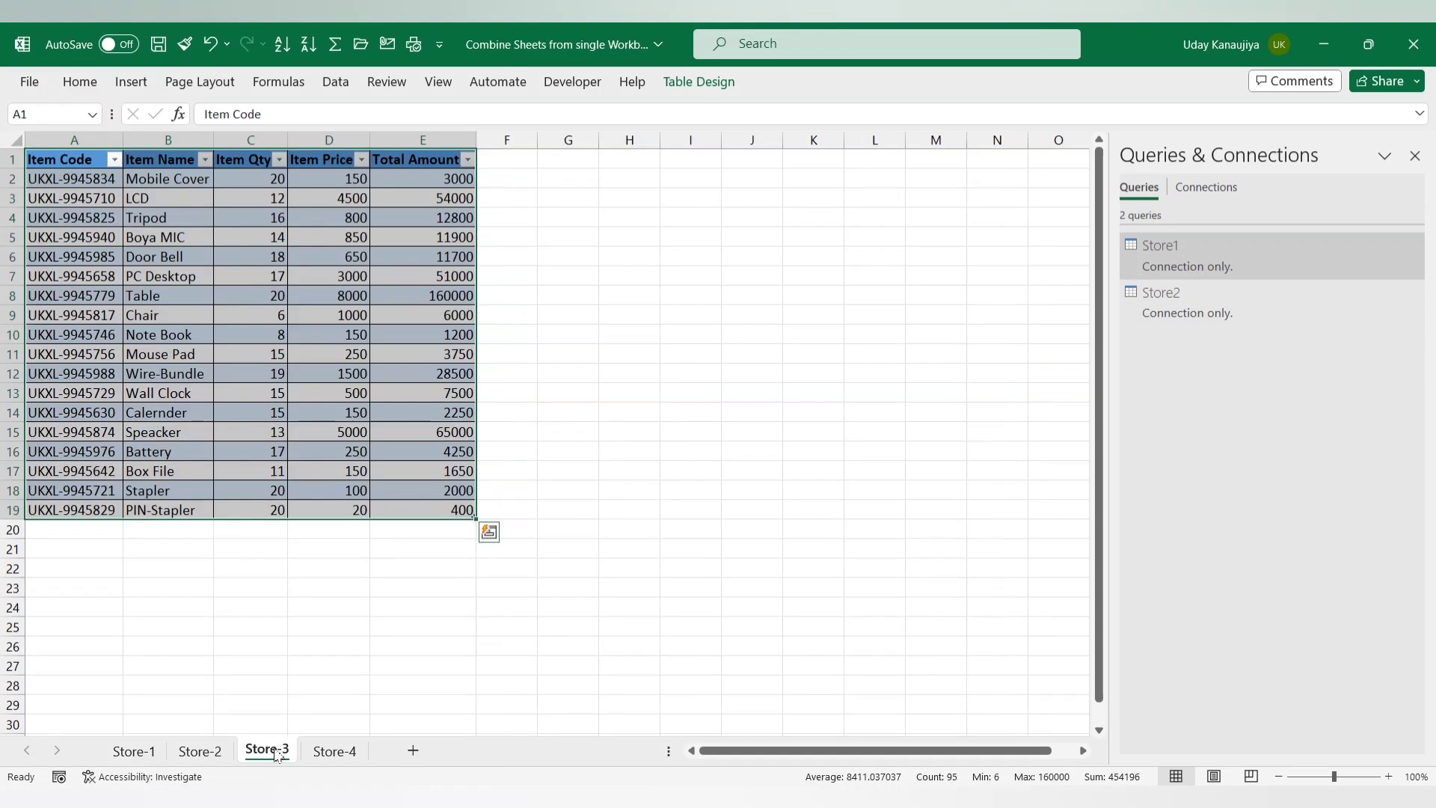
pyautogui.click(329, 351)
pyautogui.click(313, 82)
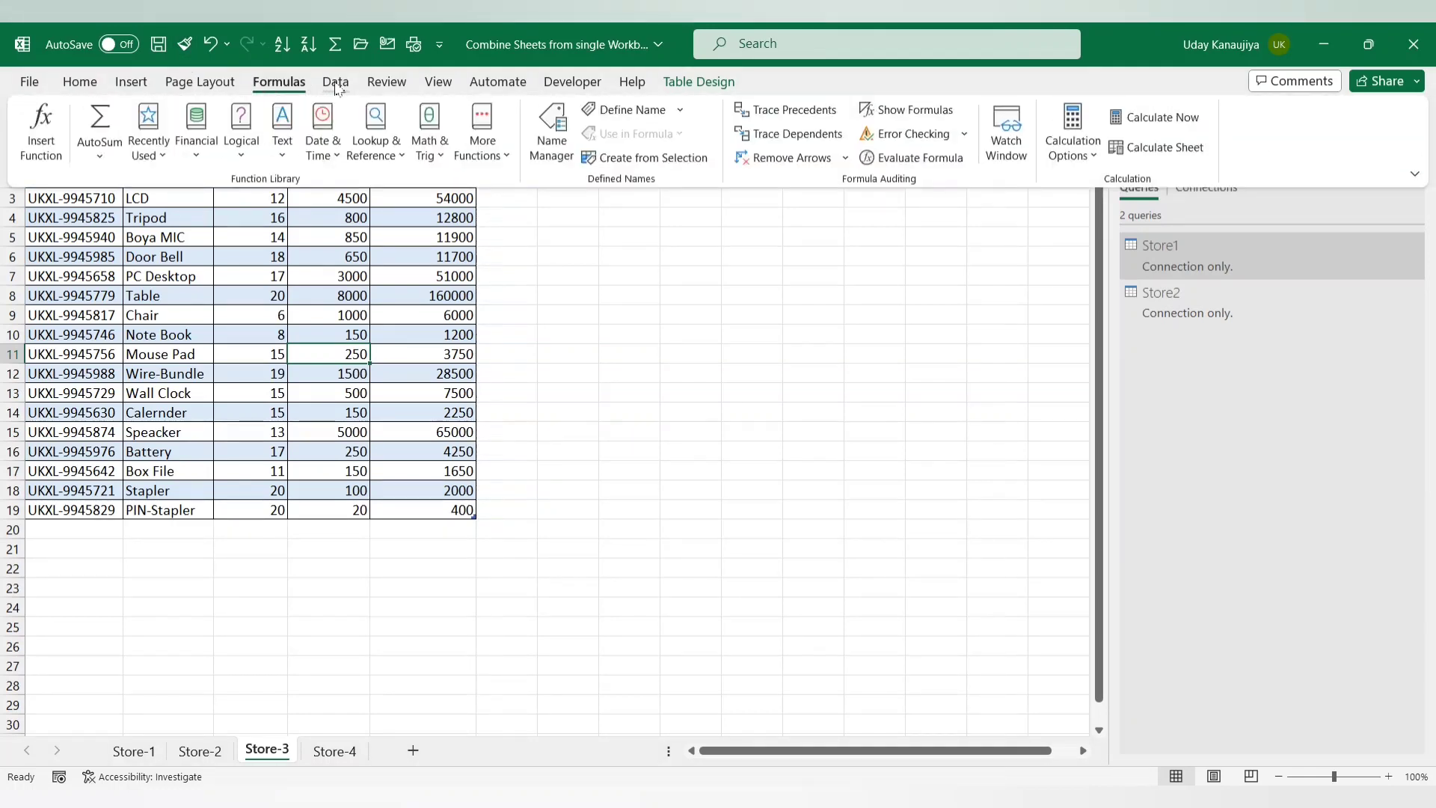
pyautogui.click(335, 81)
pyautogui.click(112, 157)
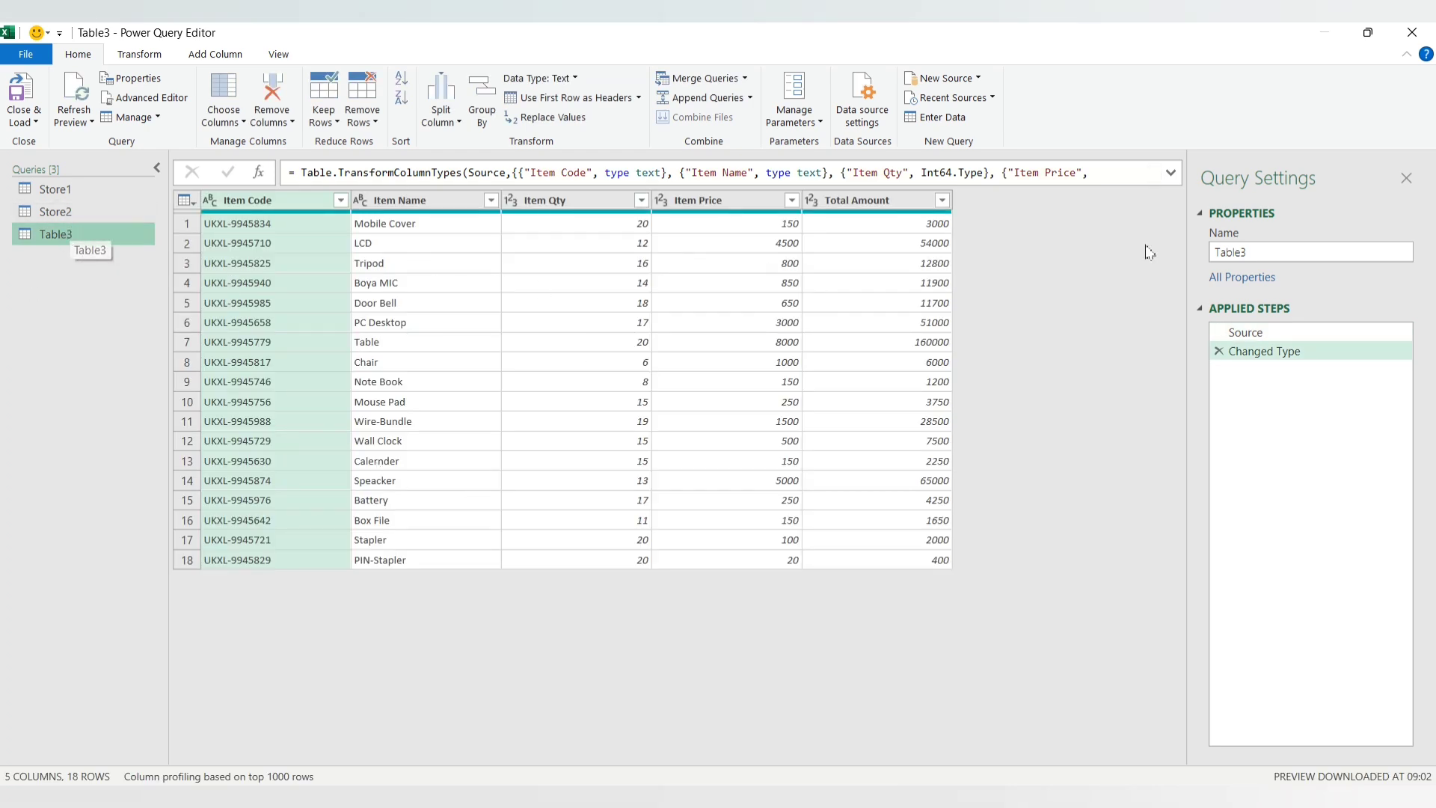
pyautogui.doubleClick(1281, 253)
pyautogui.click(47, 235)
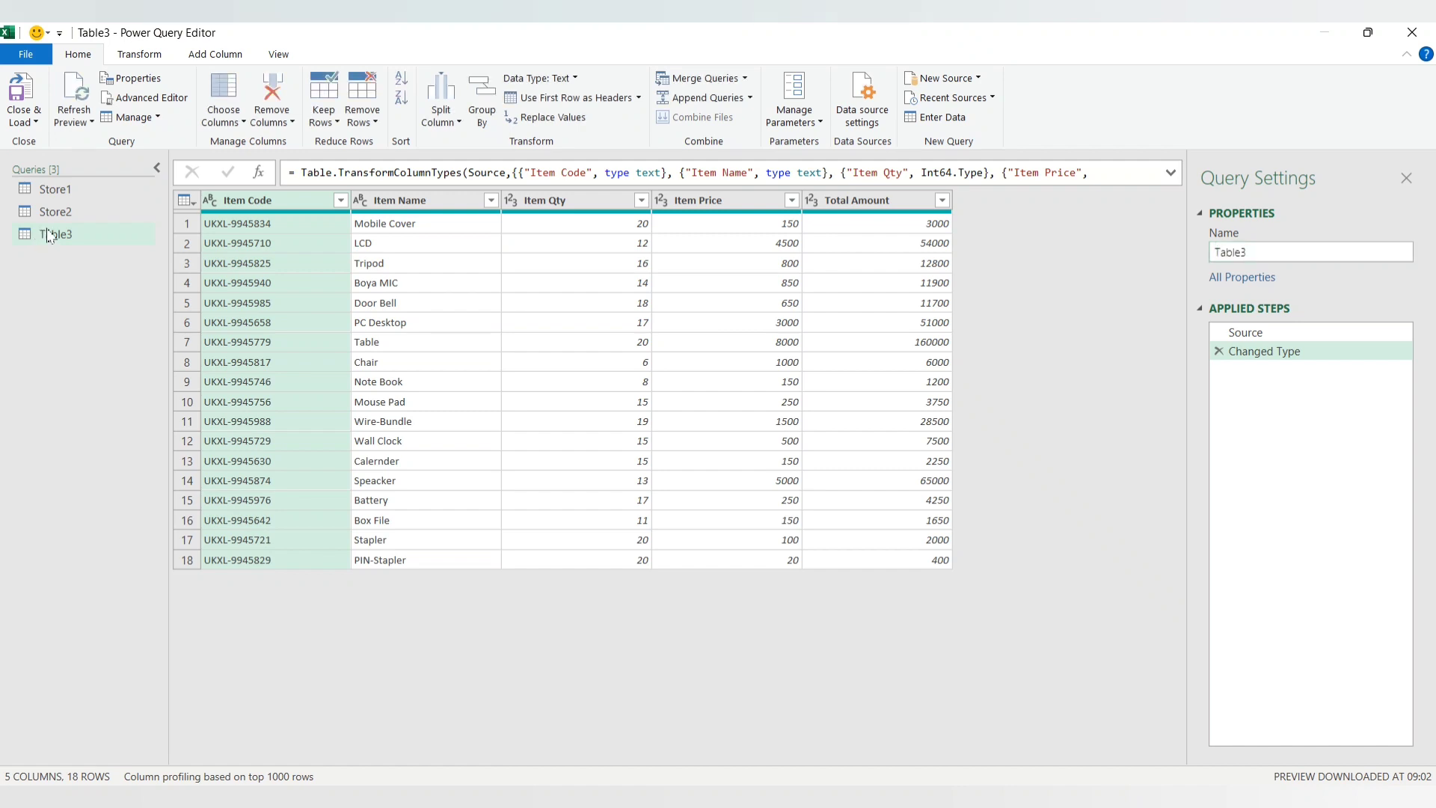
pyautogui.doubleClick(1257, 252)
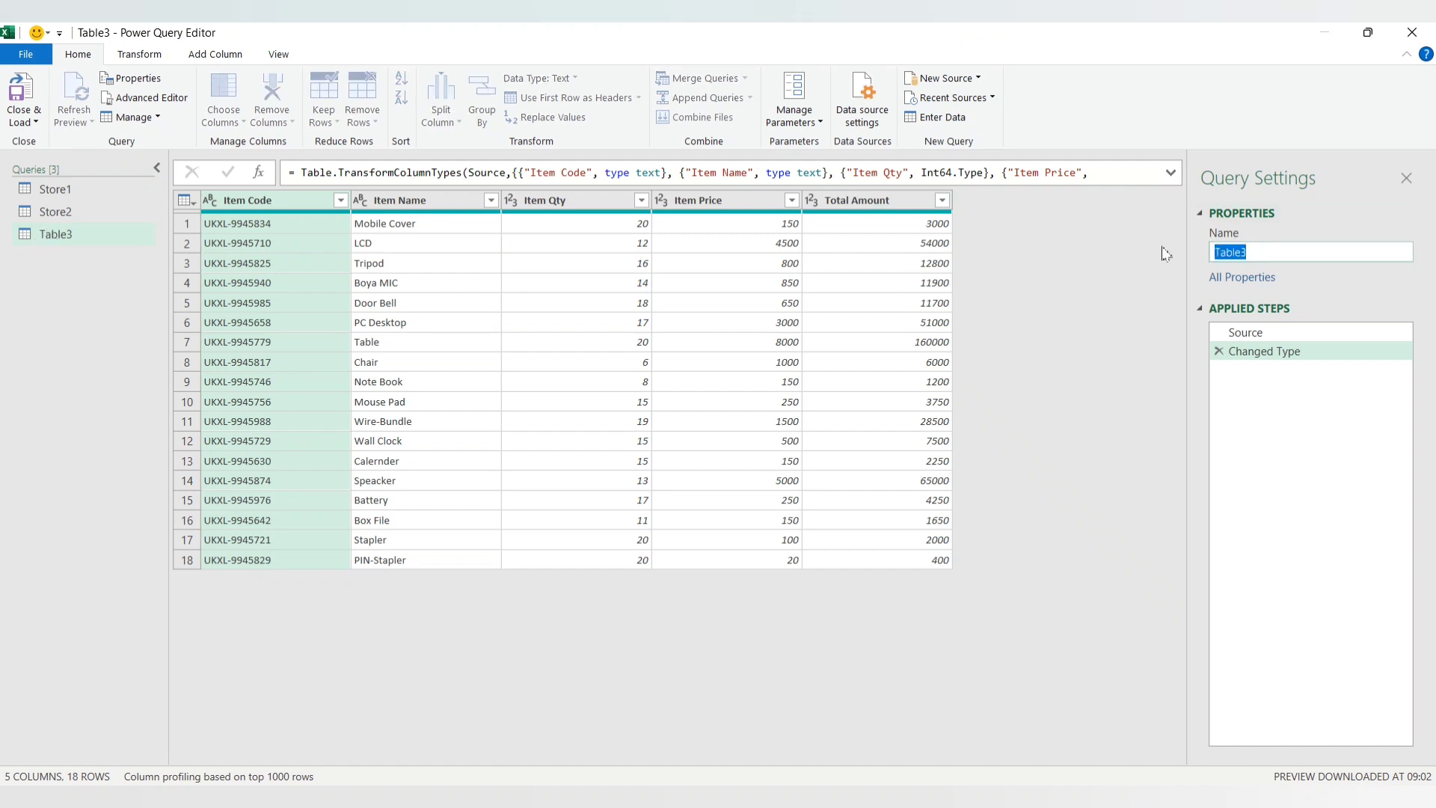
pyautogui.write('Store3')
pyautogui.press('Return')
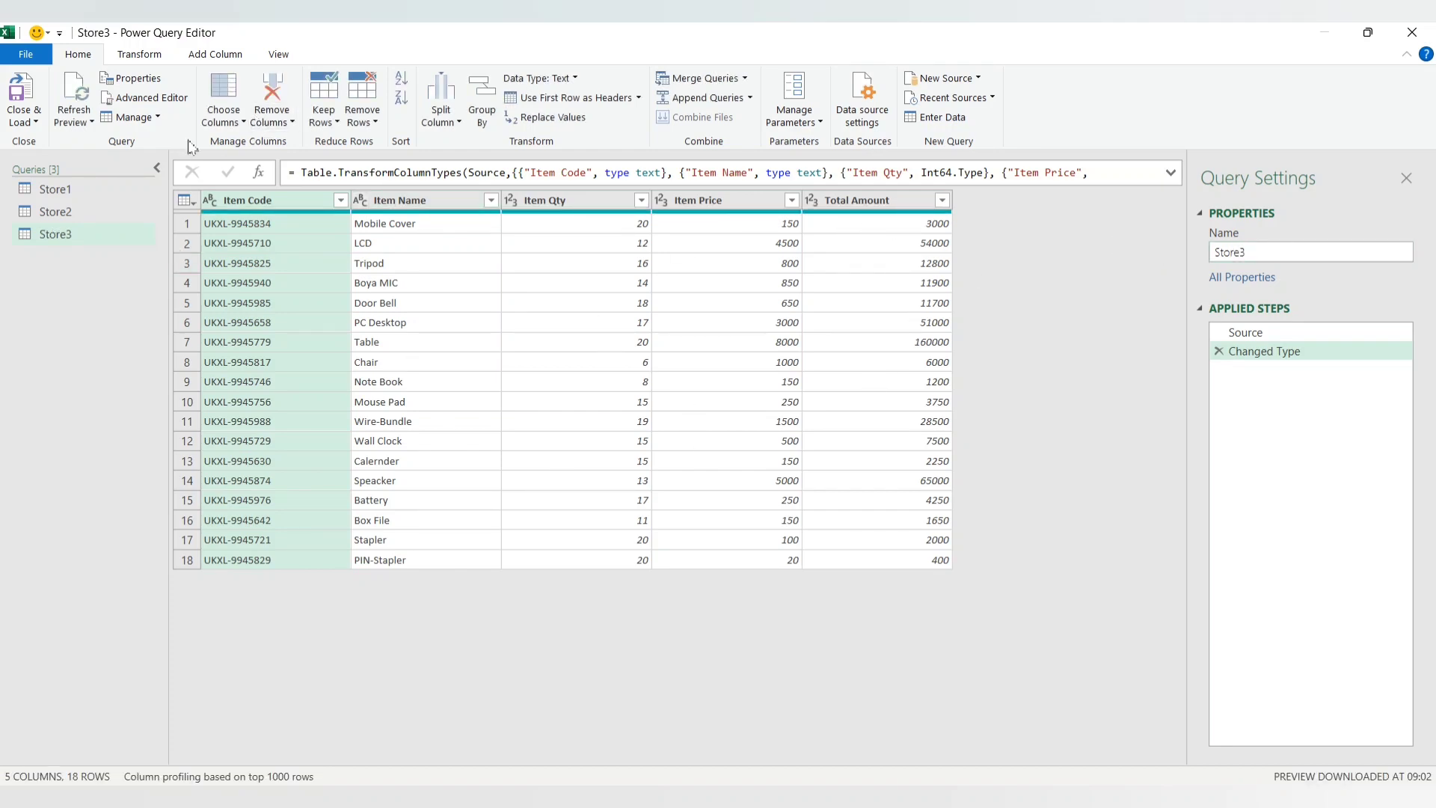
# Add a custom column named Store Name with the formula ="Store-3" to the Store3 query
pyautogui.click(185, 57)
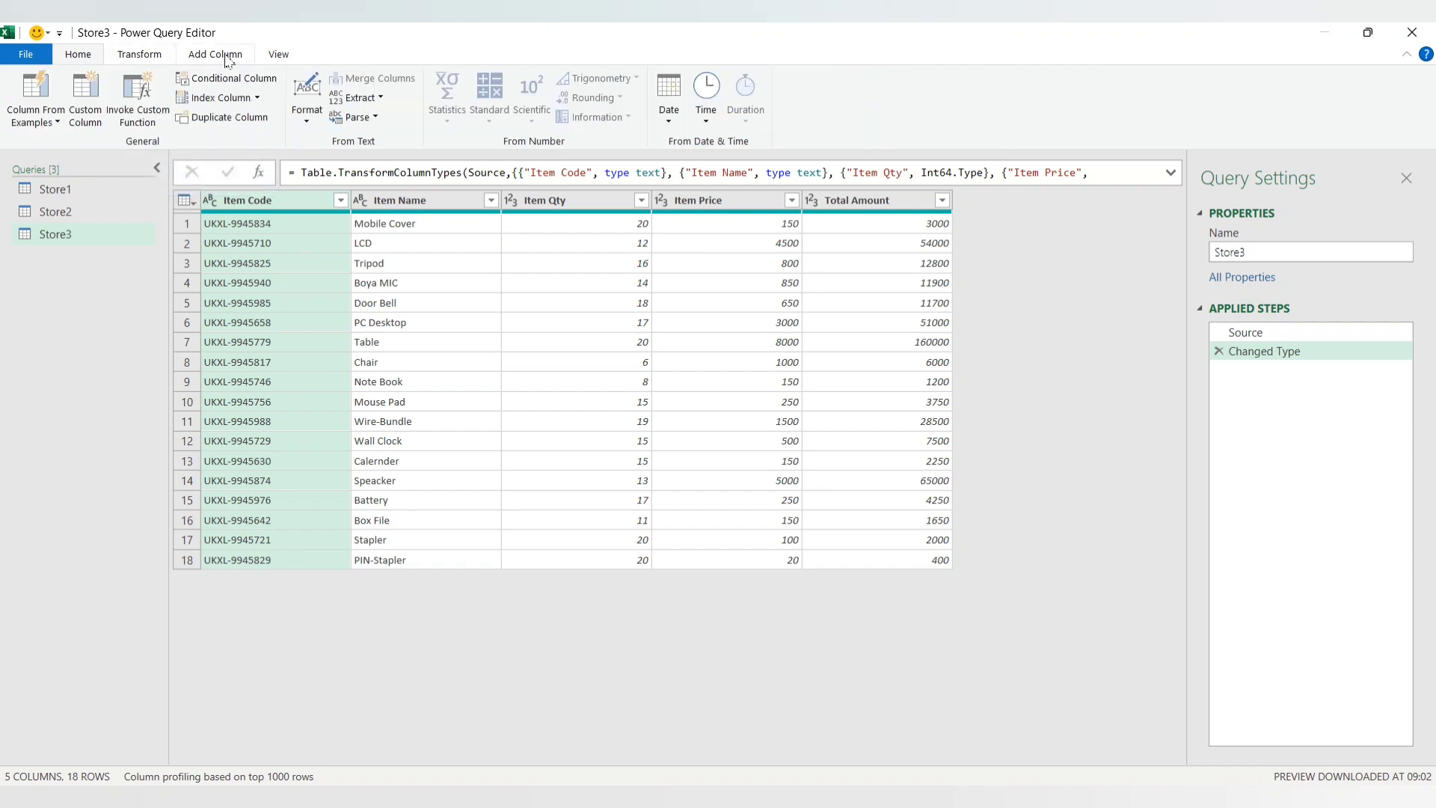
pyautogui.click(97, 87)
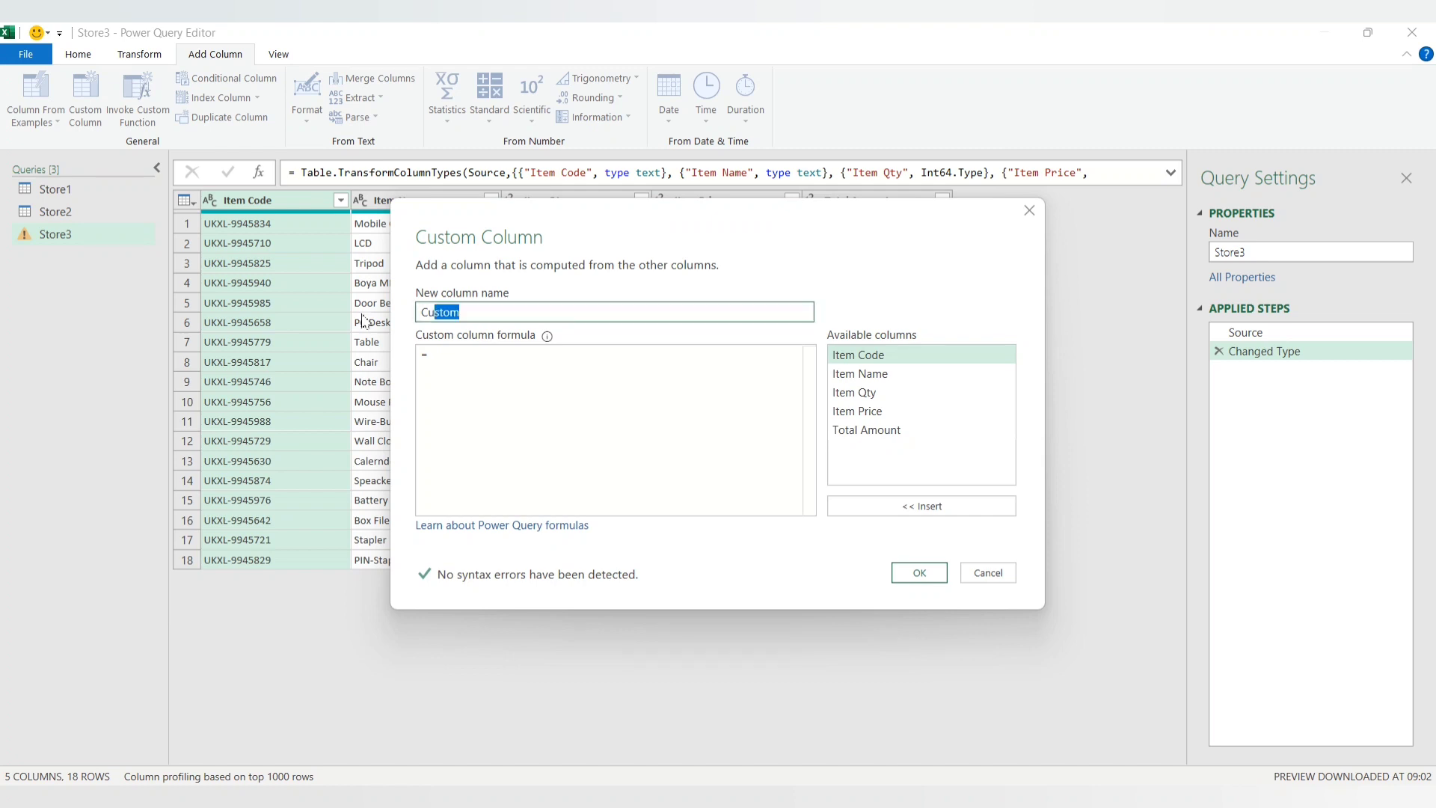
pyautogui.write('Store Name')
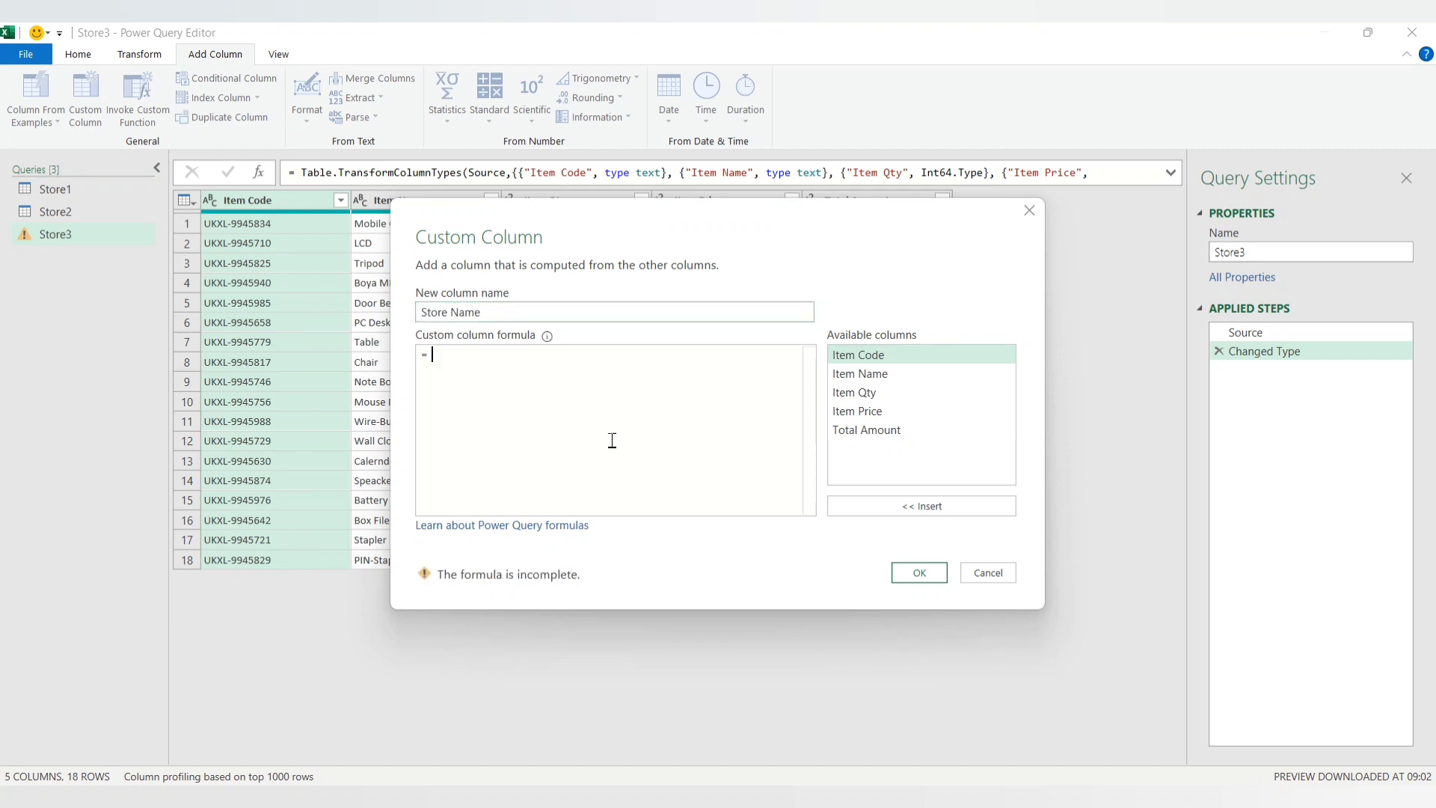
pyautogui.write('"Store-3')
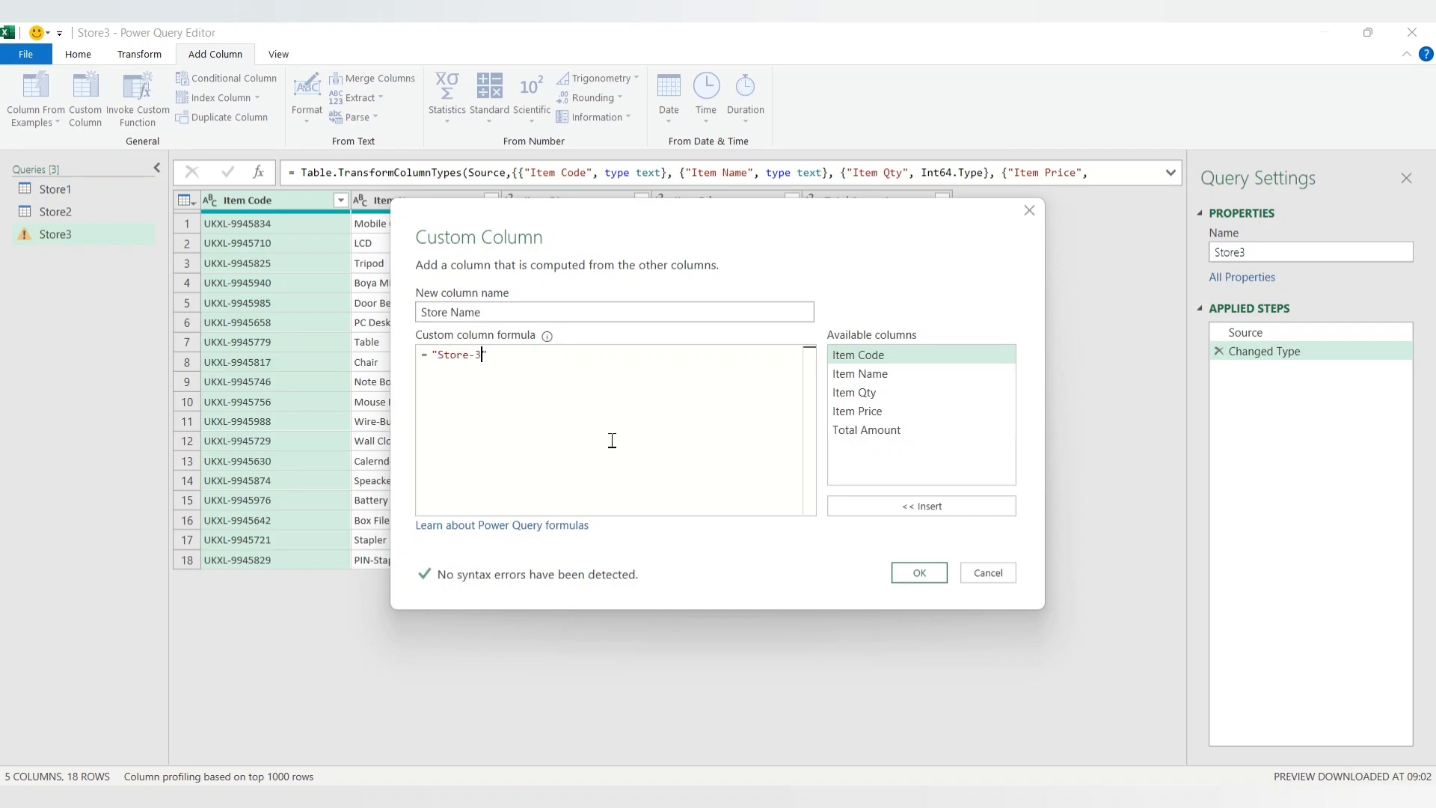
pyautogui.click(919, 572)
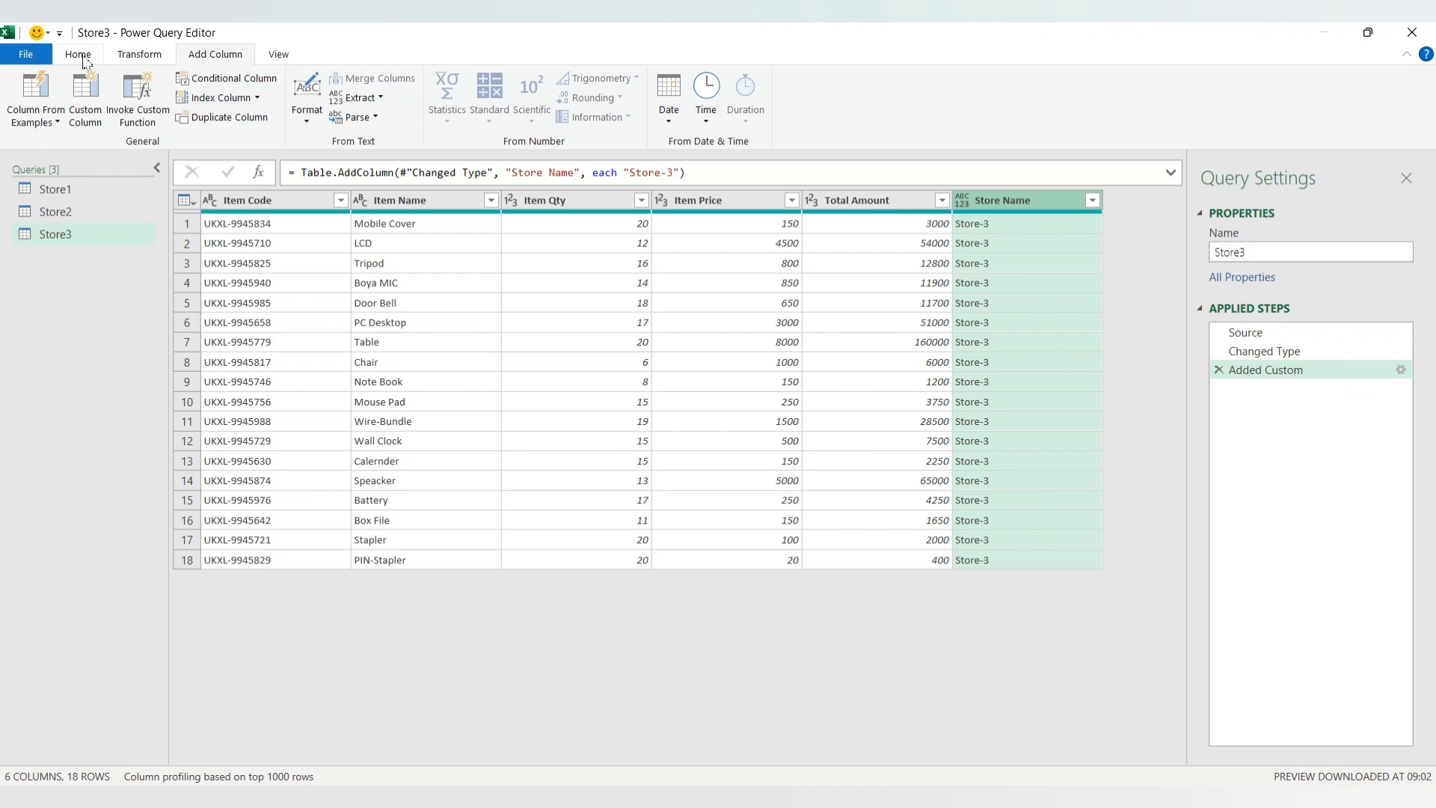
# Close the editor, load the Store3 query as Only Create Connection, and preview it in the workbook's query list
pyautogui.click(25, 54)
pyautogui.click(75, 136)
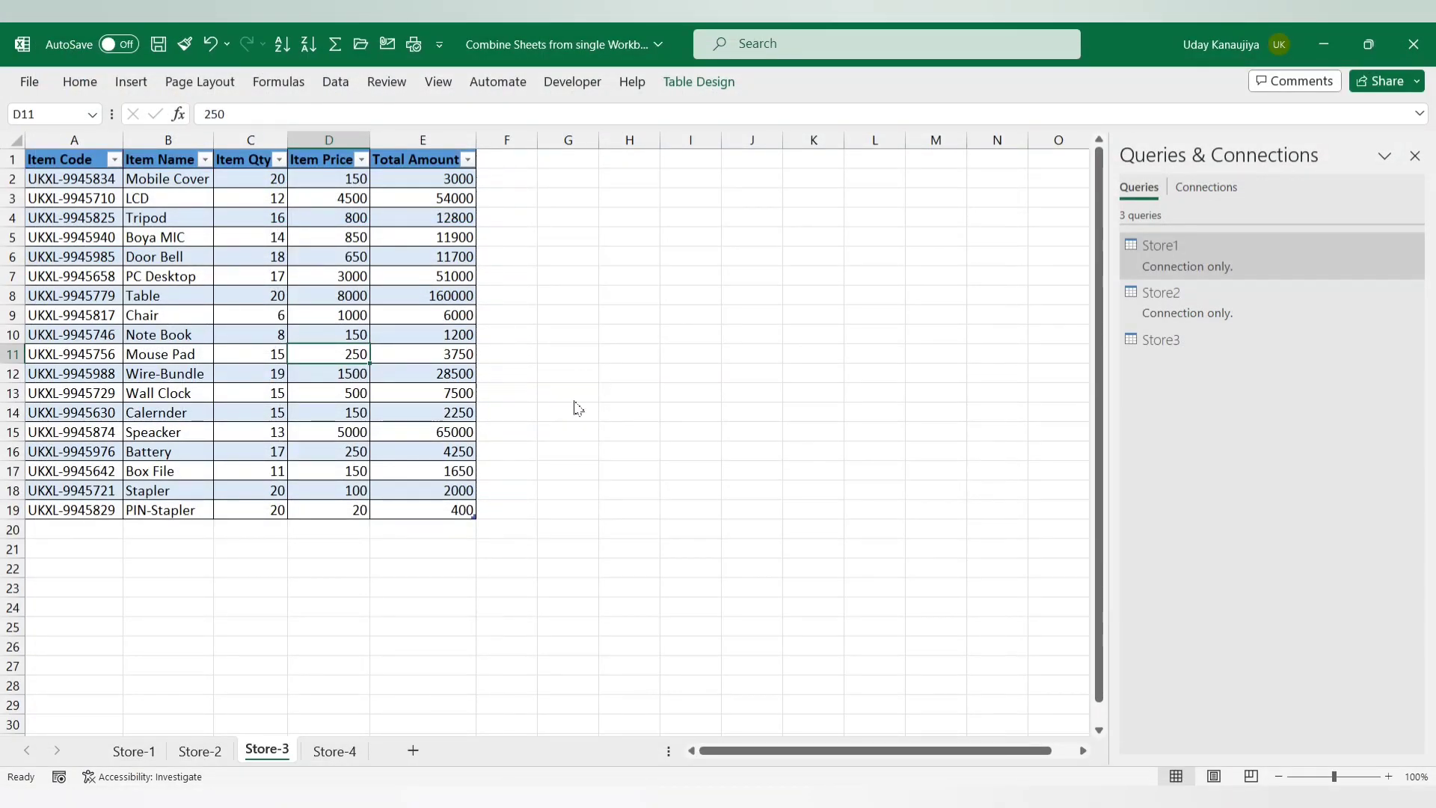
pyautogui.click(493, 244)
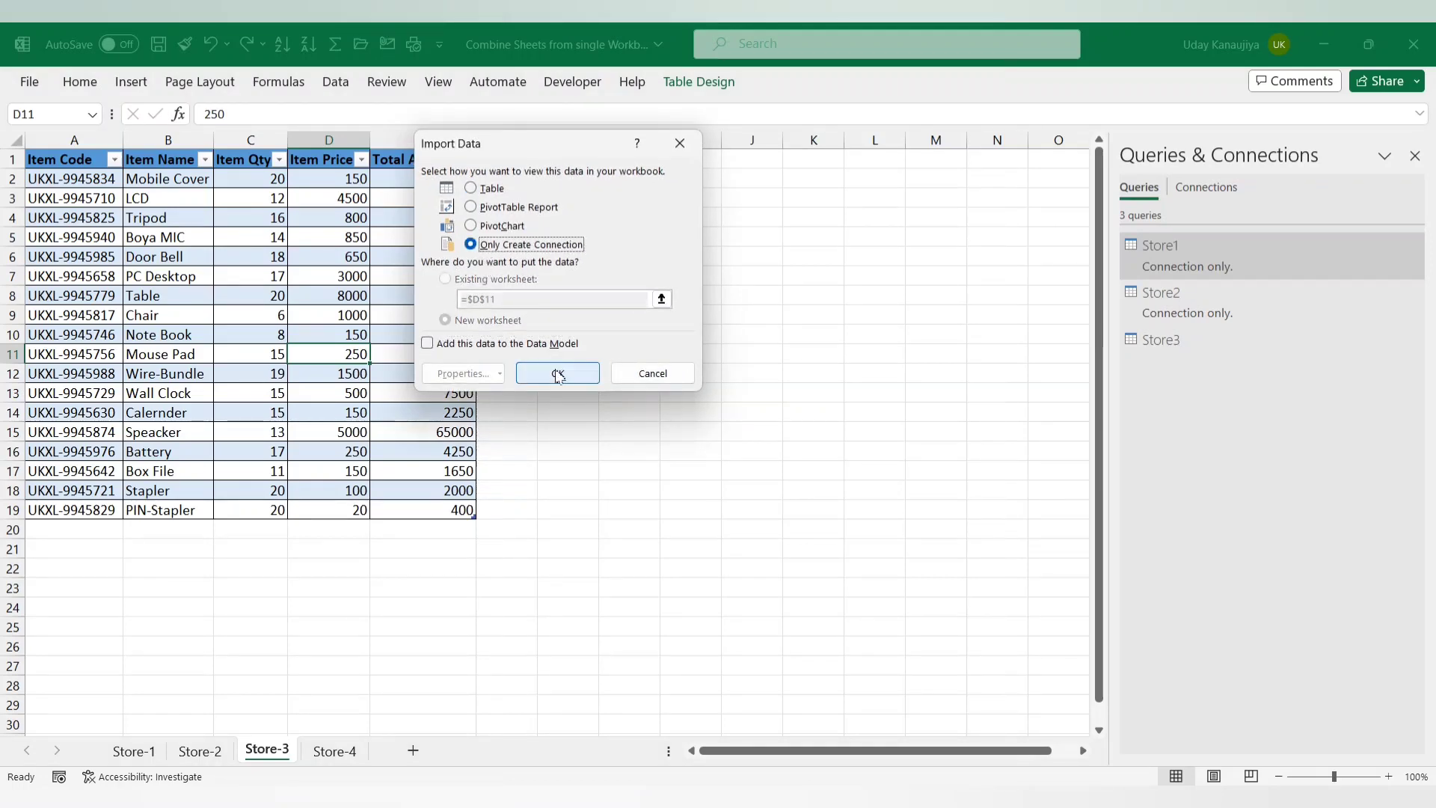
pyautogui.click(555, 367)
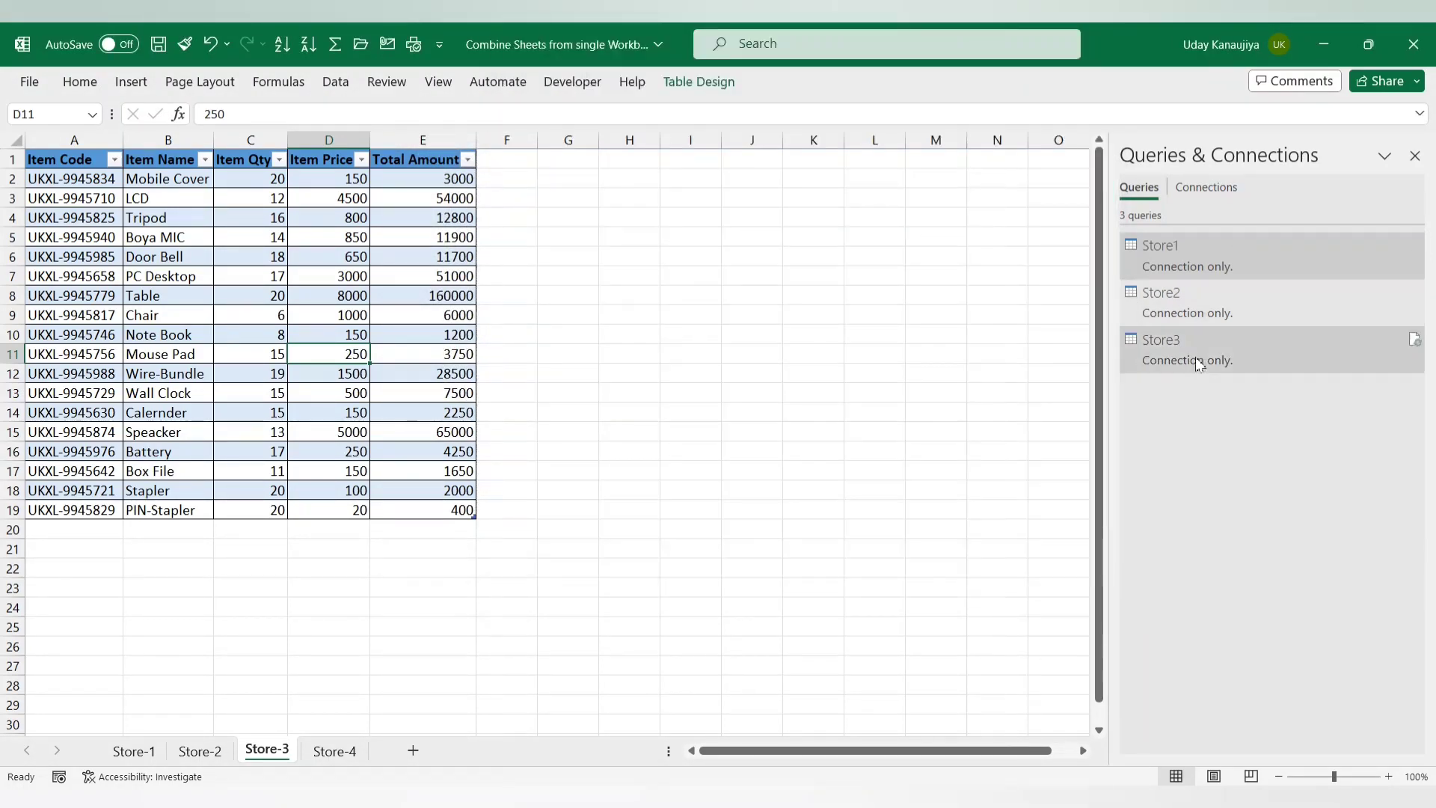
pyautogui.moveTo(1230, 343)
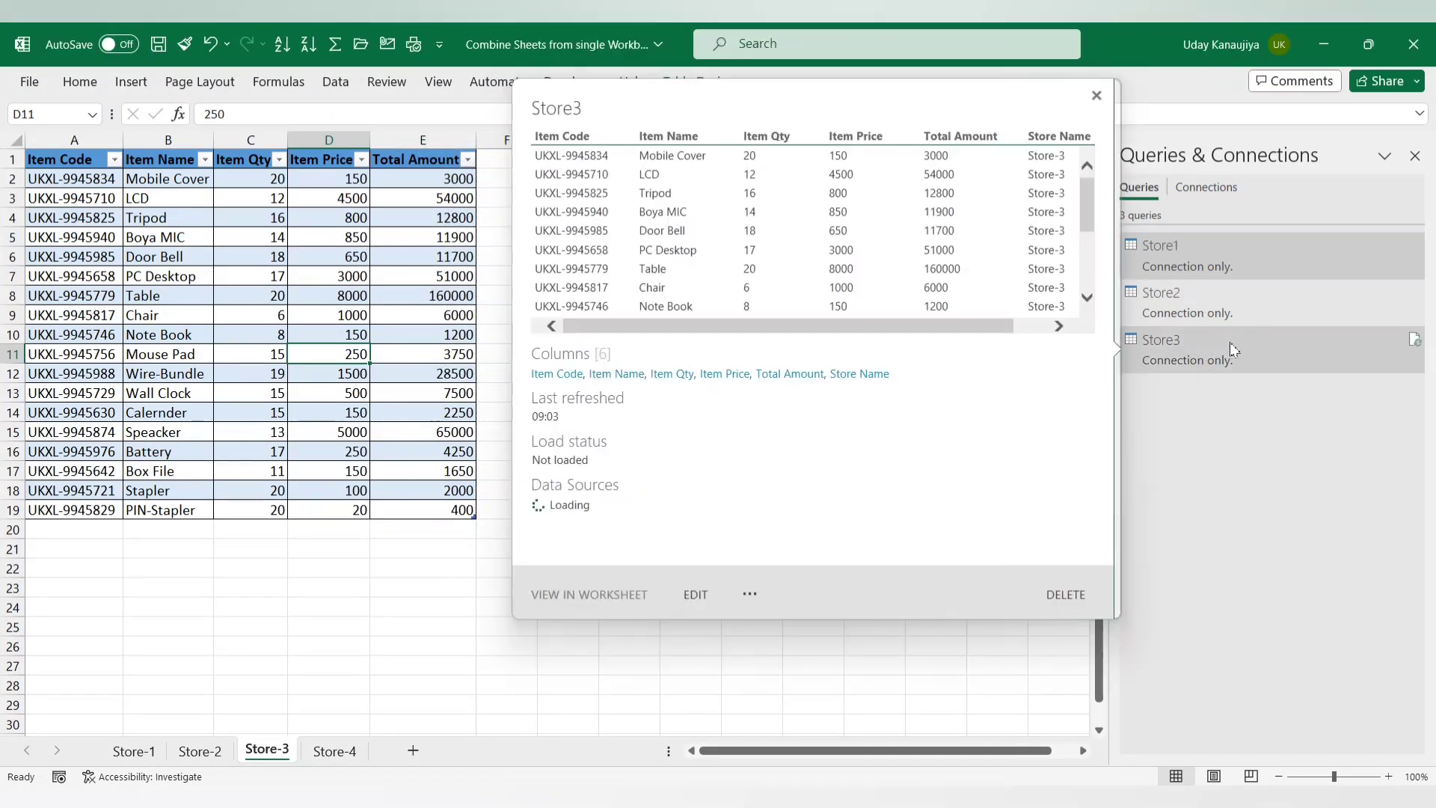
# Load the Store-4 sheet's table into the Power Query Editor and rename its query Store4
pyautogui.click(335, 751)
pyautogui.click(246, 431)
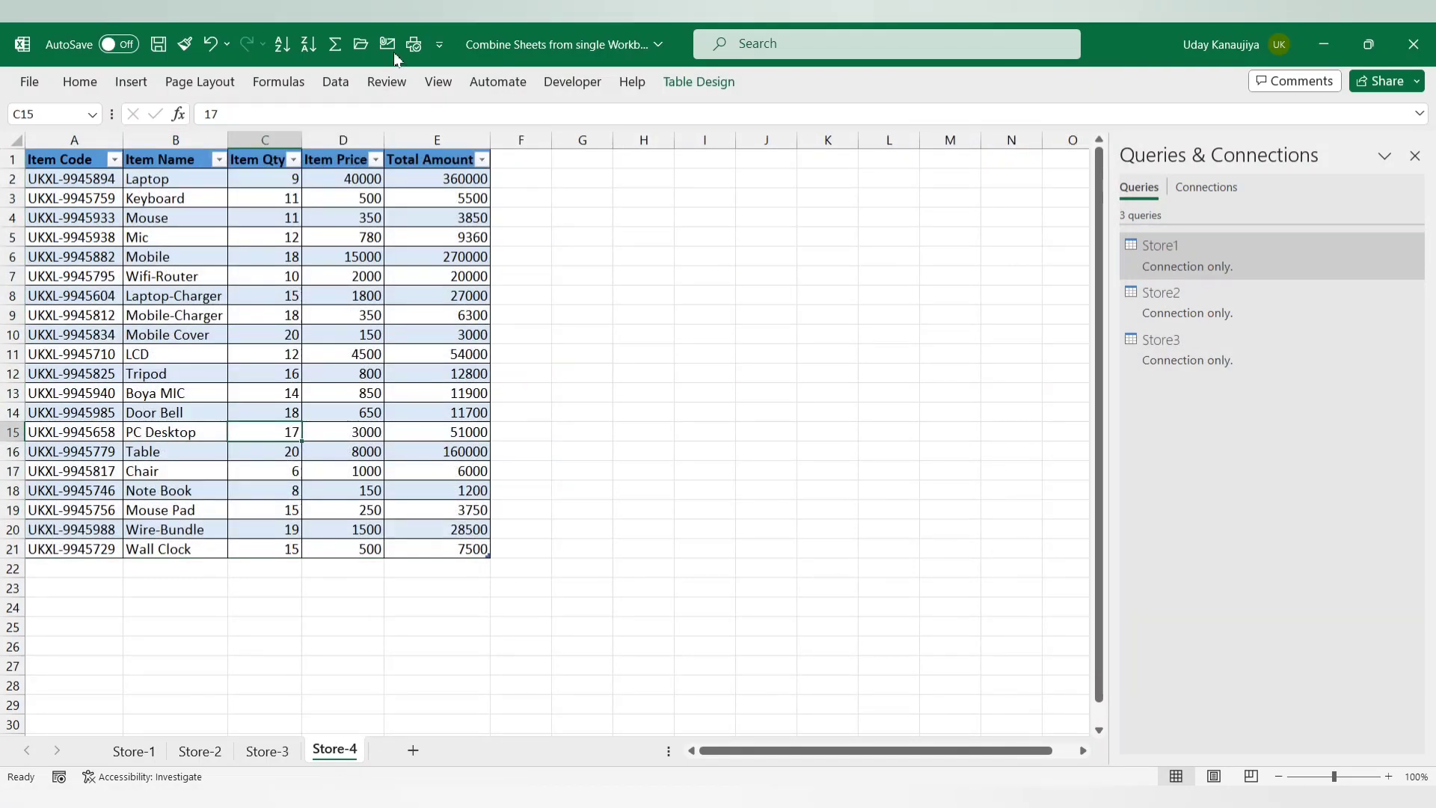
pyautogui.click(338, 80)
pyautogui.click(109, 166)
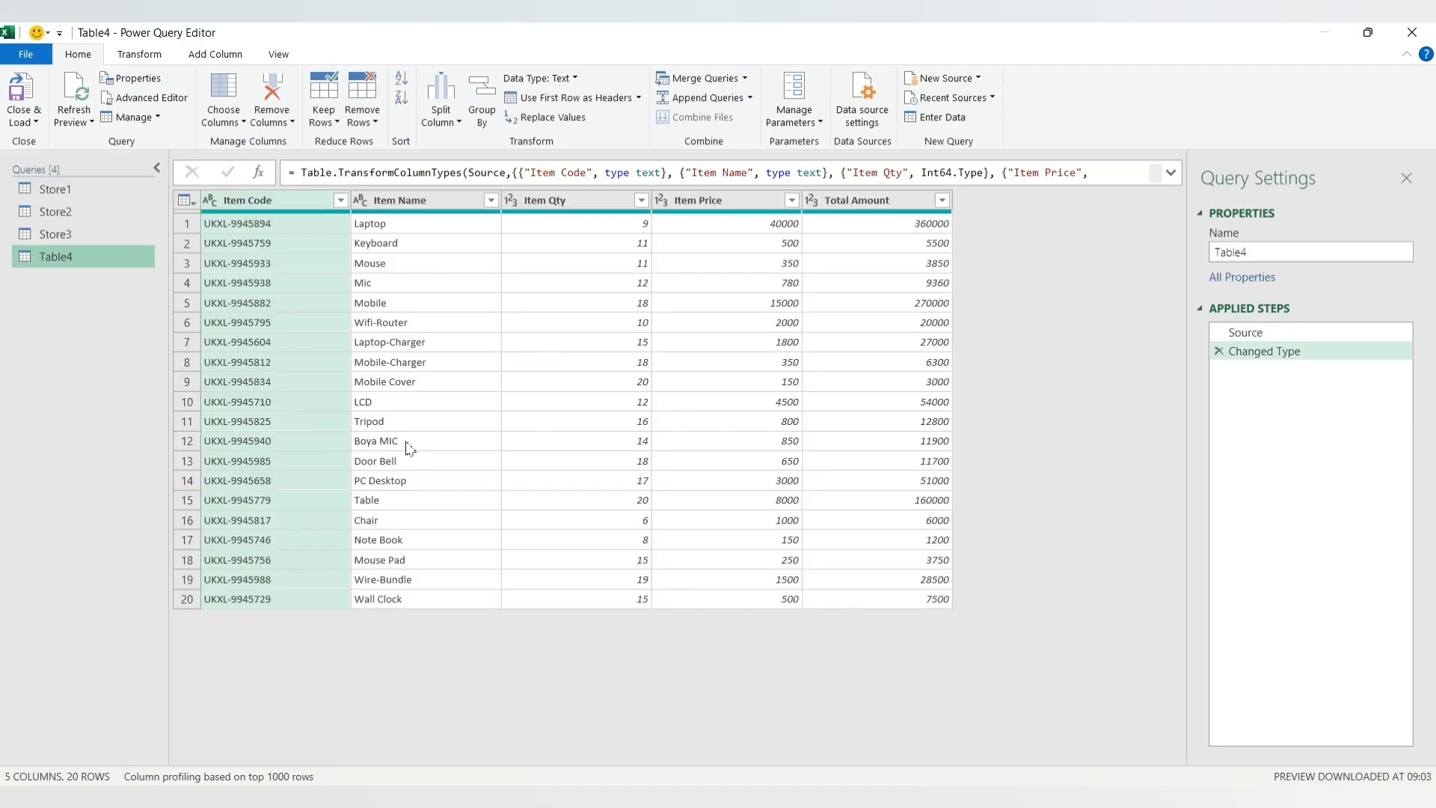
pyautogui.rightClick(65, 257)
pyautogui.click(113, 325)
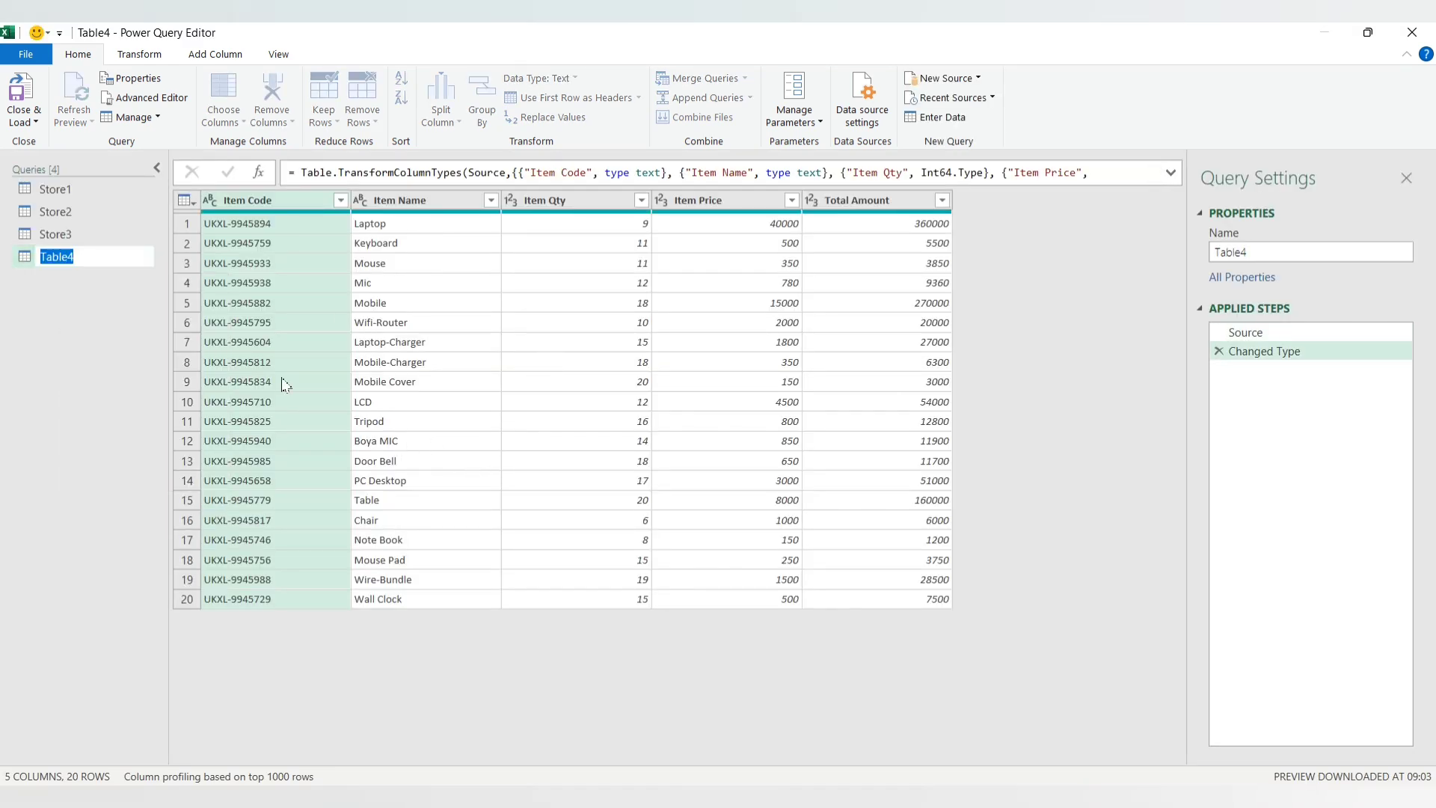
pyautogui.write('Store4')
pyautogui.press('Return')
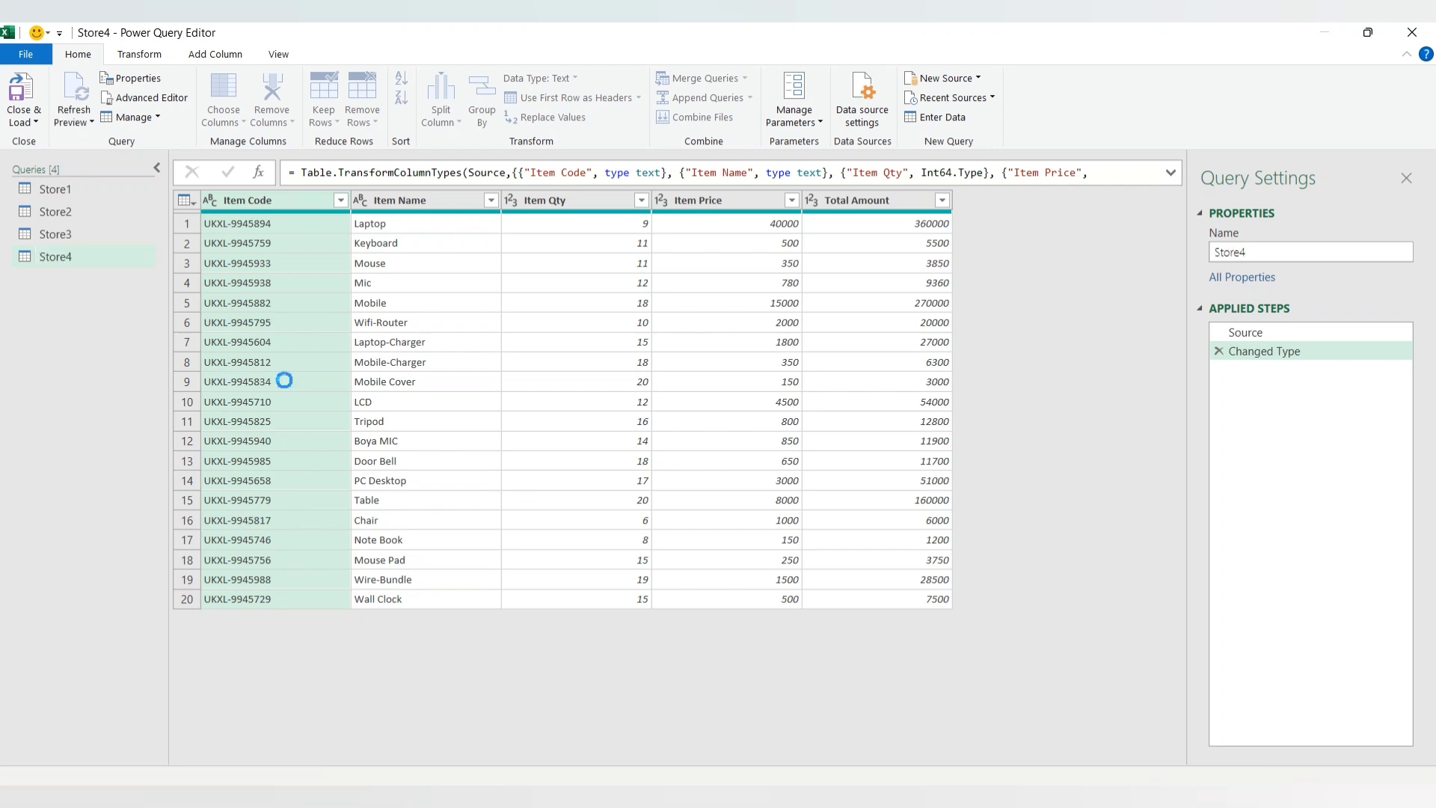
# Add a custom column named Store Name with the formula ="Store-4" to the Store4 query
pyautogui.click(214, 54)
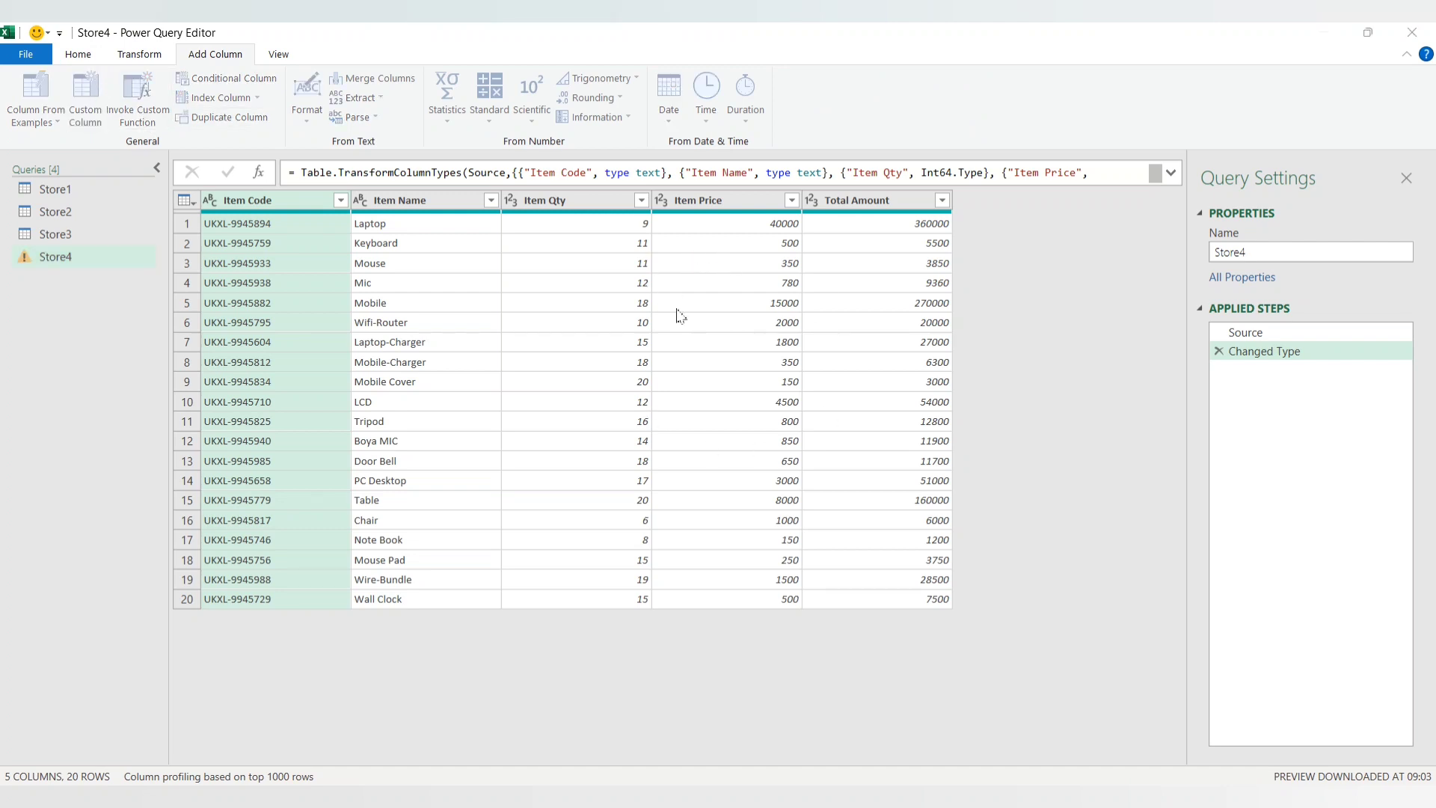
pyautogui.write('Name')
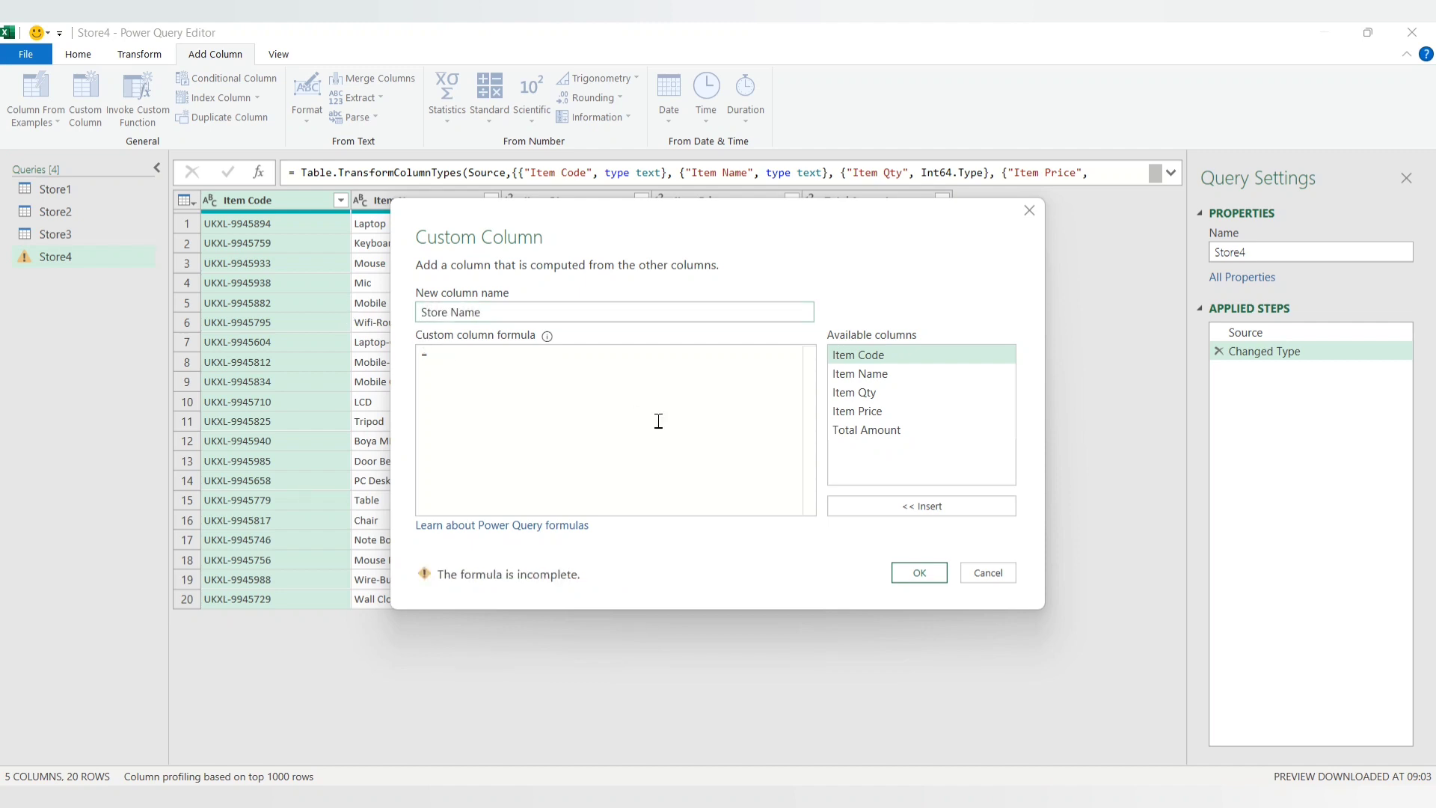
pyautogui.click(658, 421)
pyautogui.write('"Store-4')
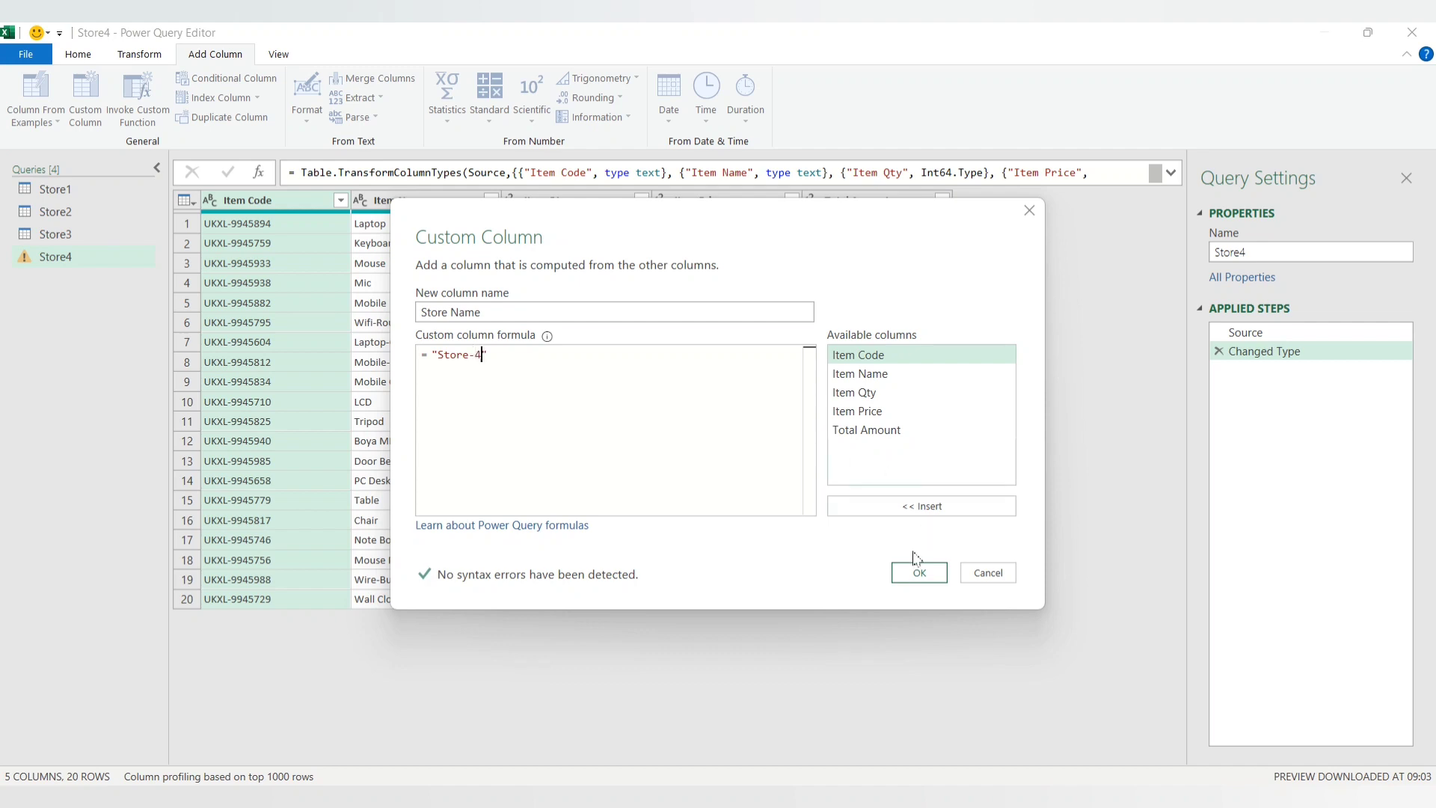
pyautogui.click(915, 563)
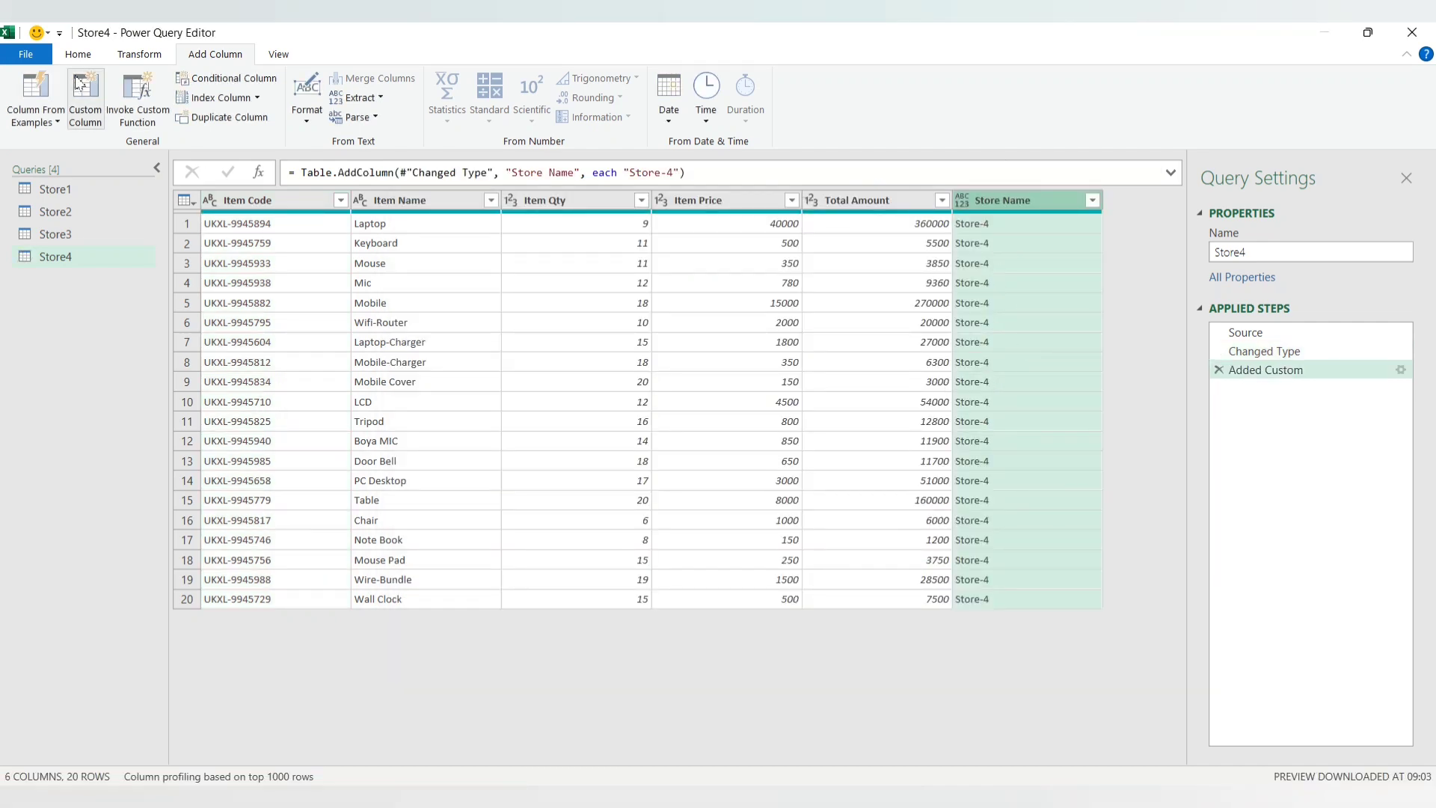
# Close the editor and load the Store4 query to the workbook as Only Create Connection
pyautogui.click(26, 54)
pyautogui.click(60, 127)
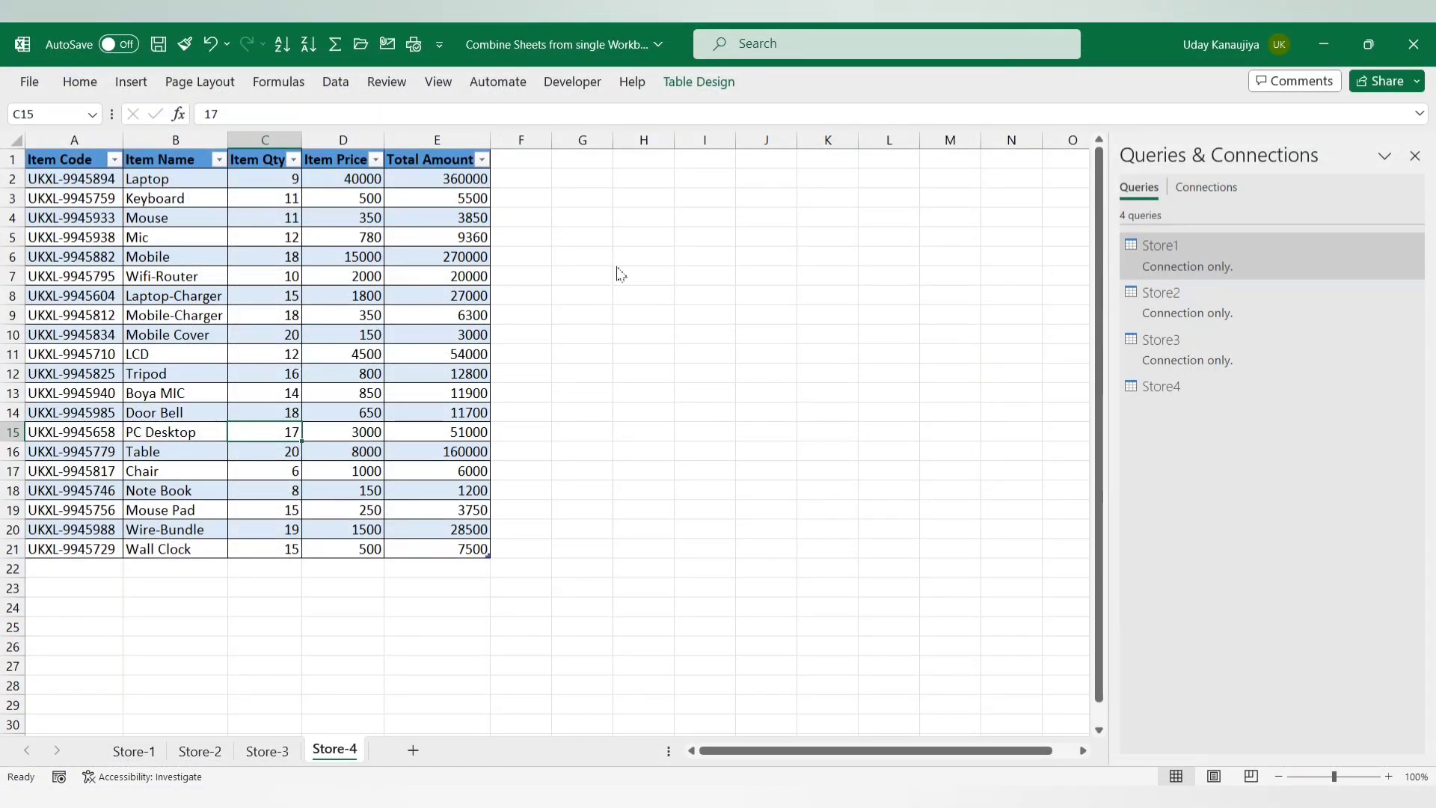
pyautogui.click(479, 250)
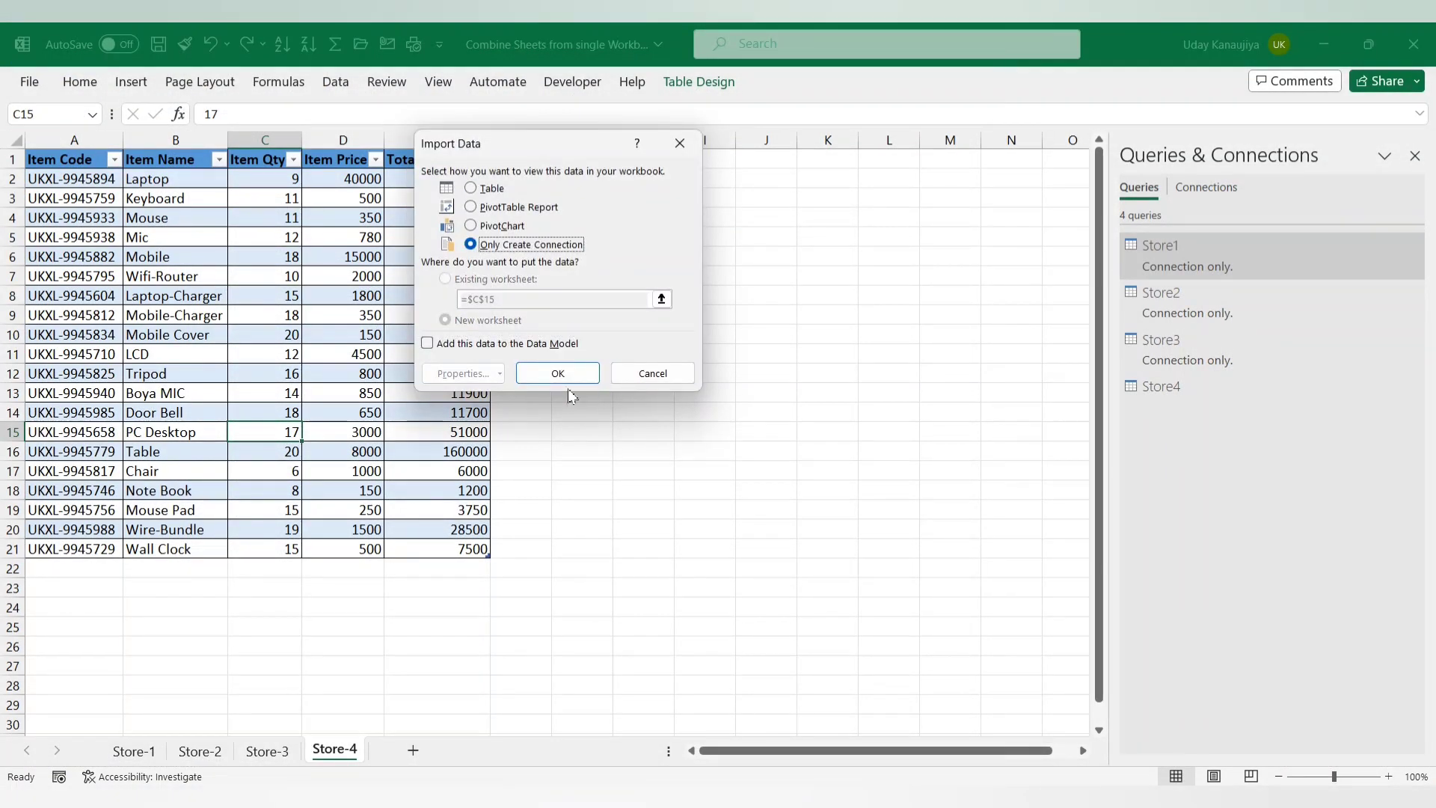
pyautogui.click(562, 371)
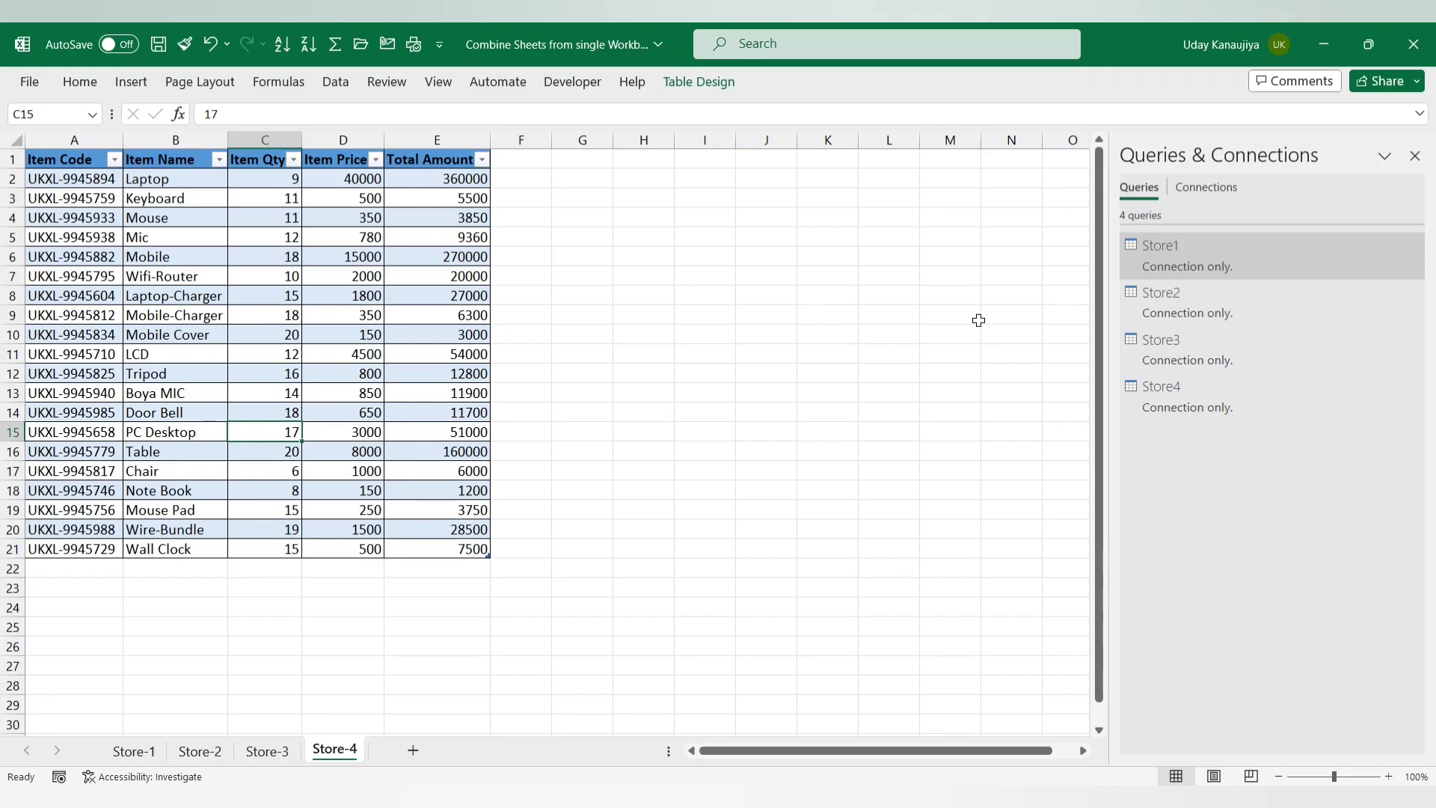
# Start an Append of combined queries with Store1 as the first table and Store2 as the second
pyautogui.click(336, 81)
pyautogui.click(34, 146)
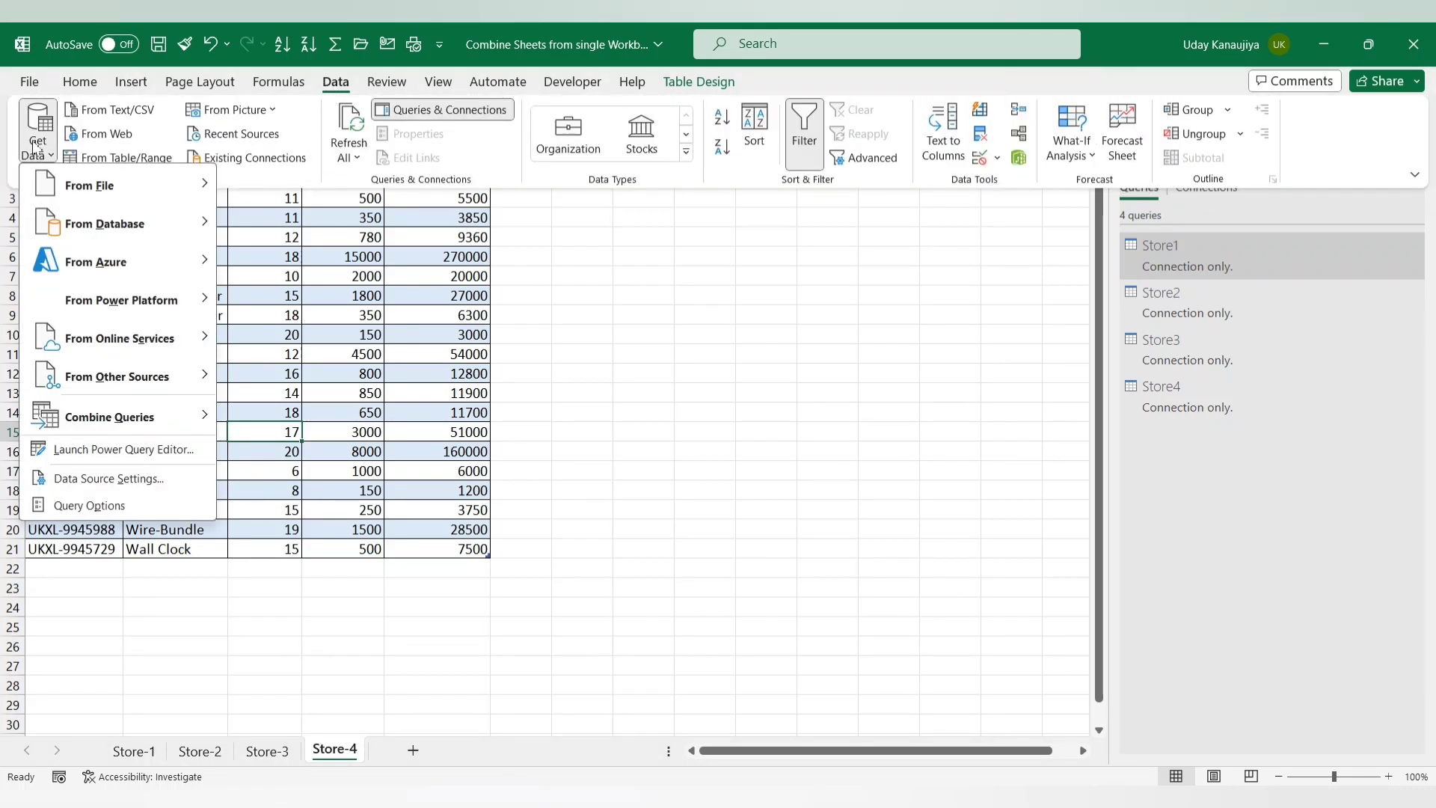
pyautogui.moveTo(96, 419)
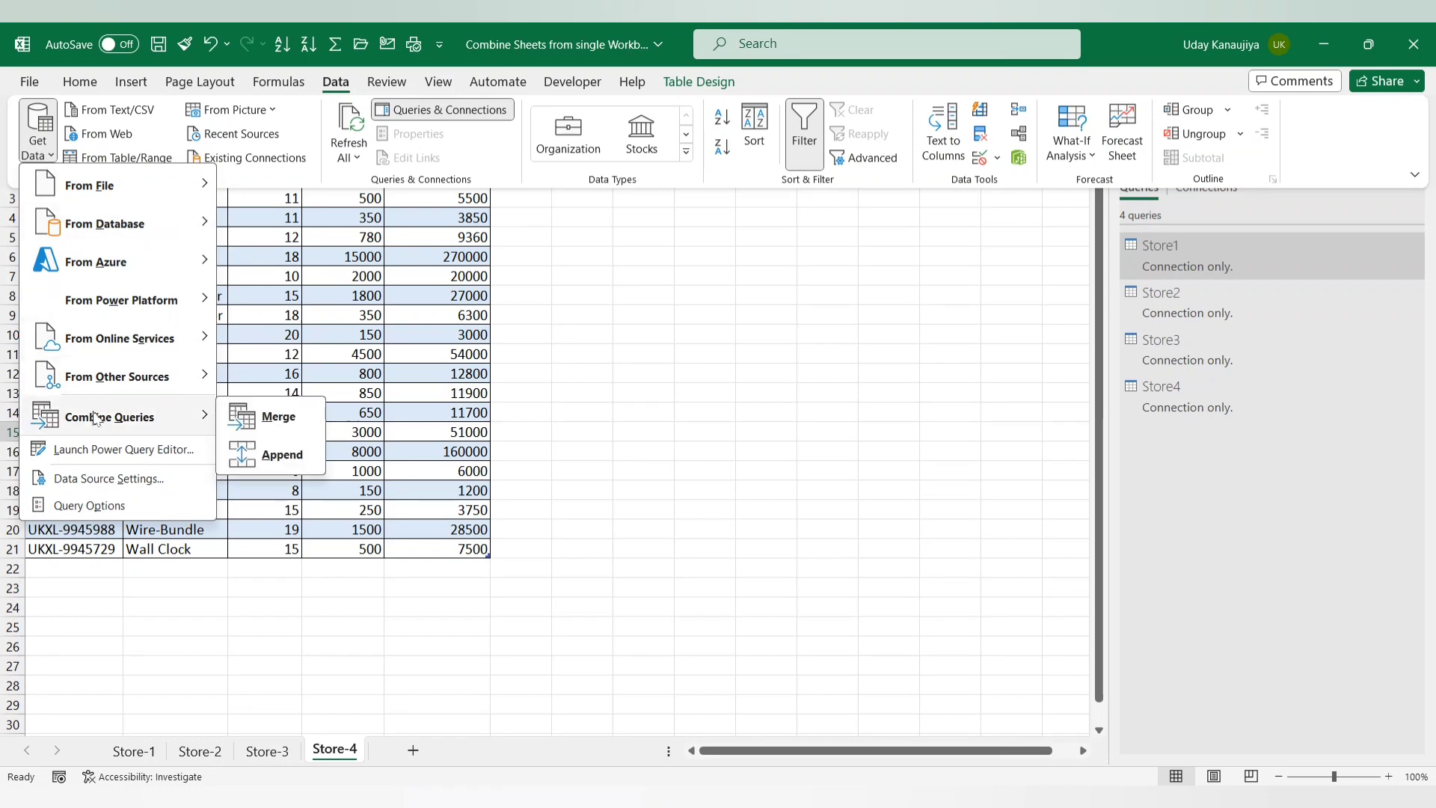
pyautogui.click(282, 458)
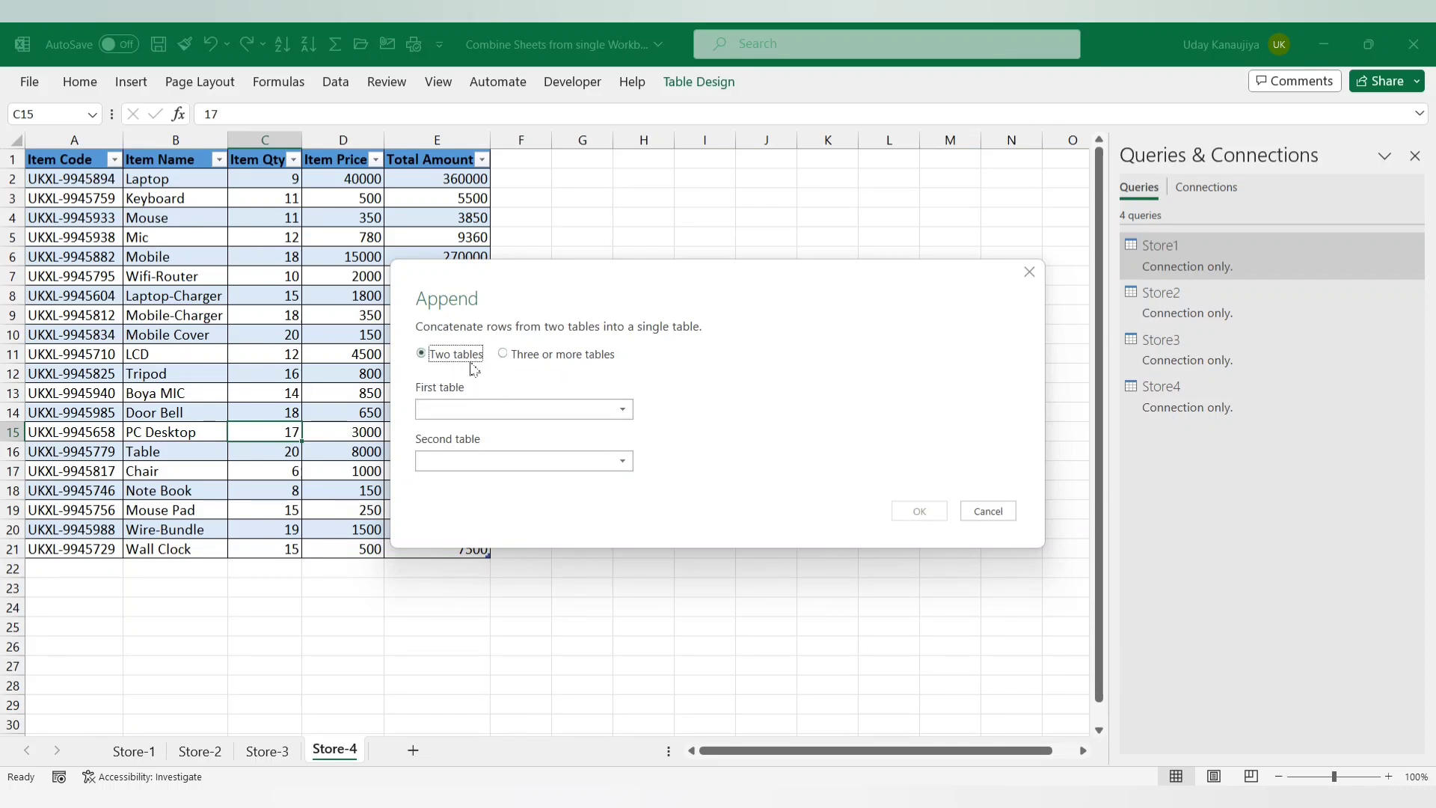
pyautogui.click(468, 410)
pyautogui.click(468, 429)
pyautogui.click(471, 460)
pyautogui.click(468, 501)
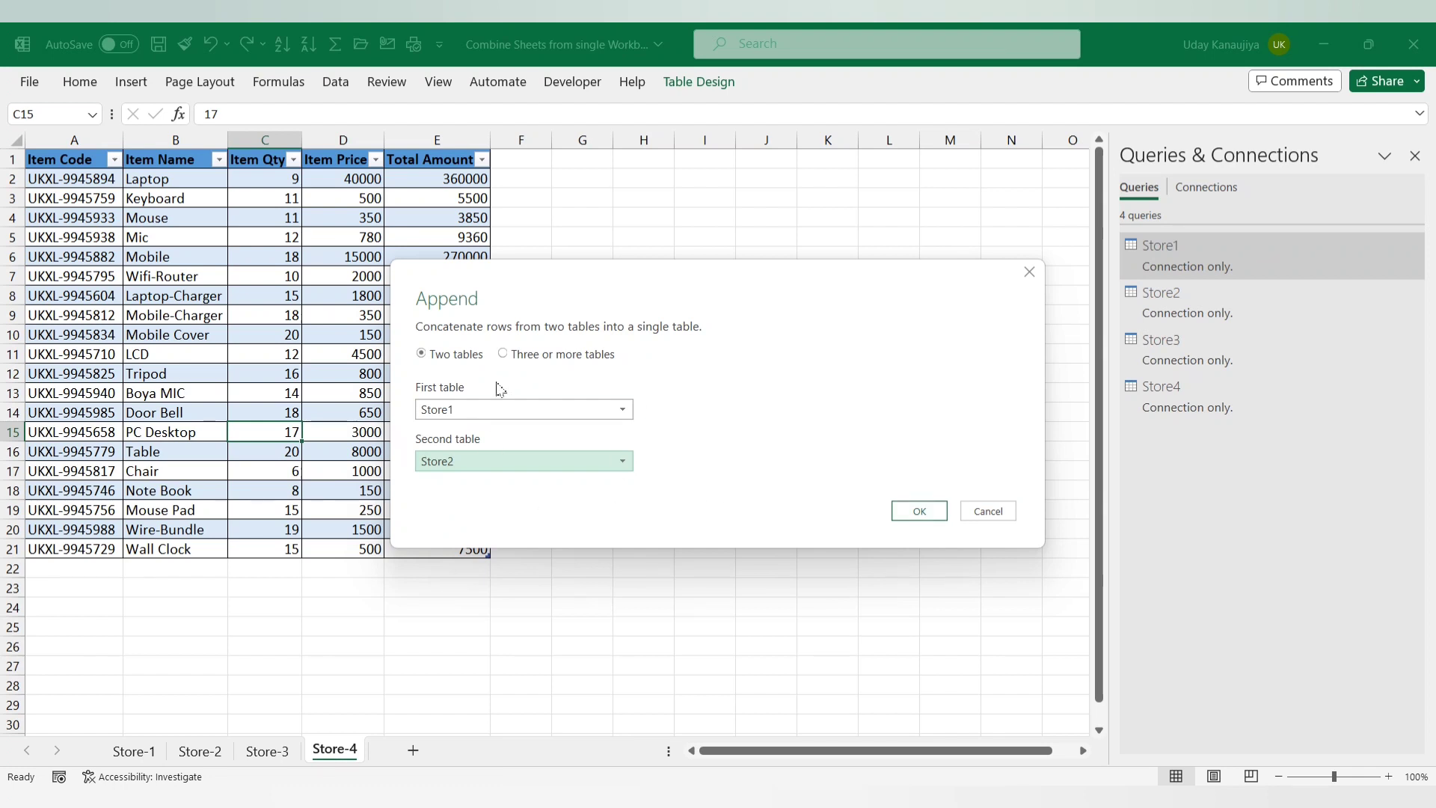
# Switch the append to three or more tables and add Store3 and Store4 to the tables to append
pyautogui.click(503, 355)
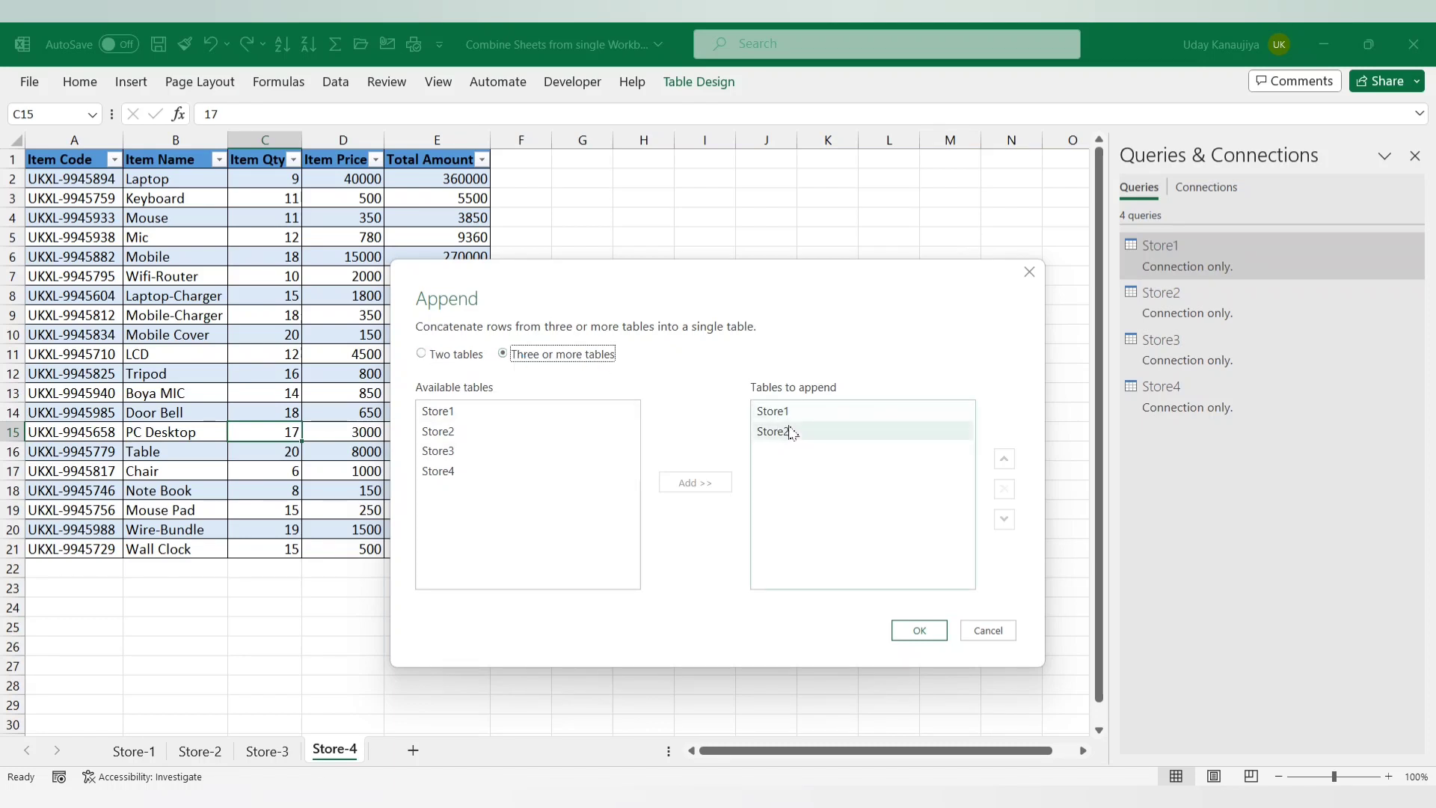
pyautogui.click(481, 451)
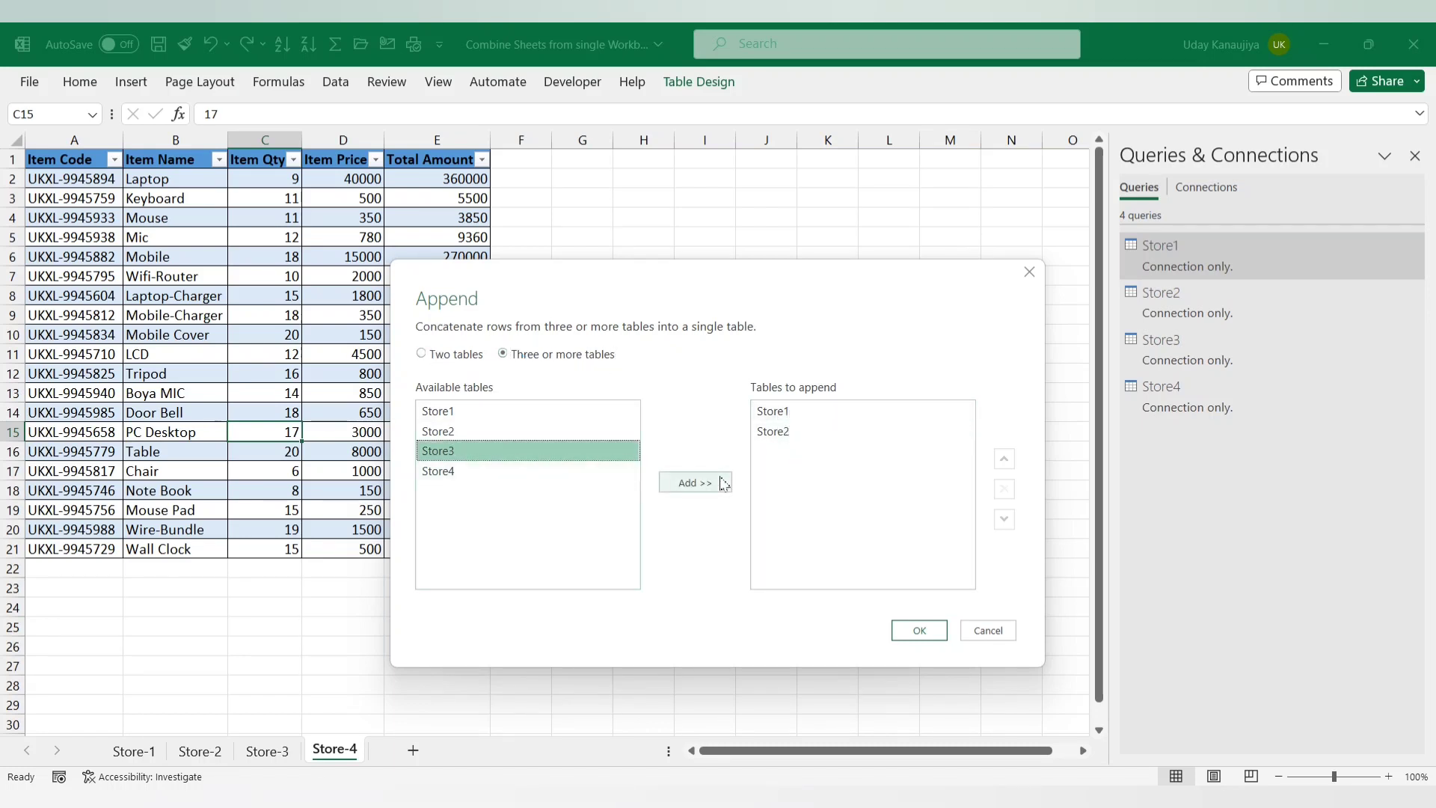
pyautogui.click(714, 482)
pyautogui.click(446, 471)
pyautogui.click(696, 482)
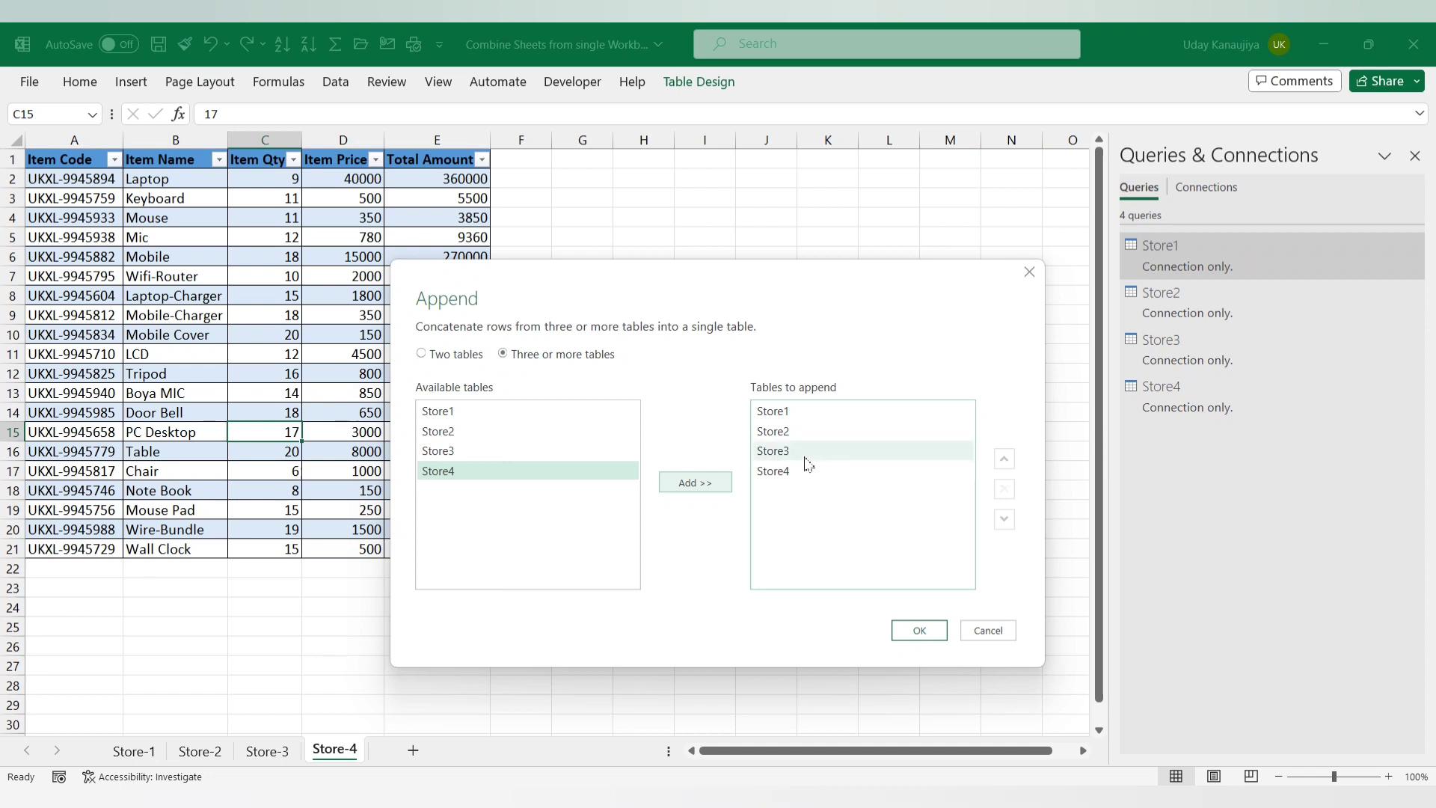
# Move Store3 above Store2 in the append order and return it below Store2
pyautogui.click(806, 452)
pyautogui.click(1003, 459)
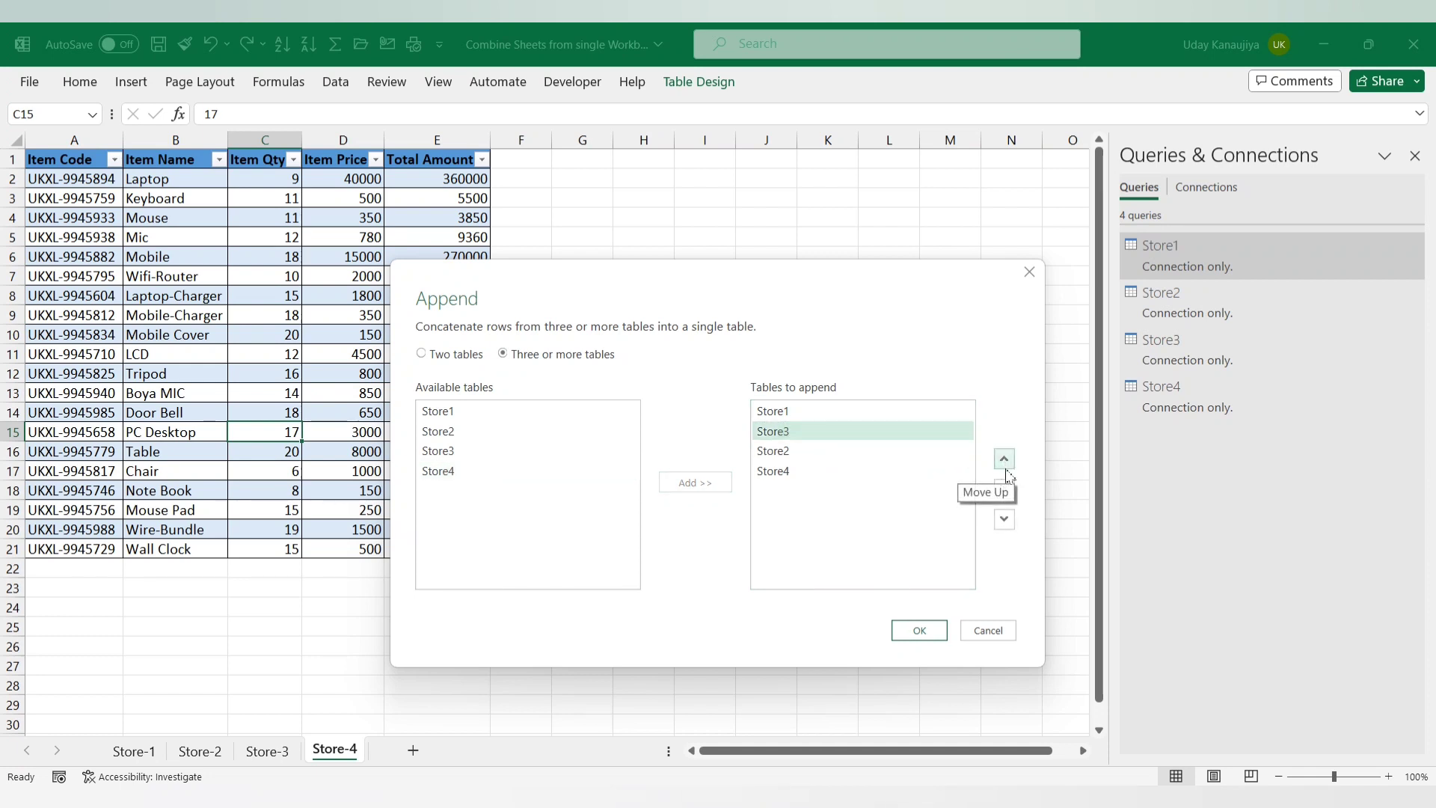
pyautogui.click(1003, 516)
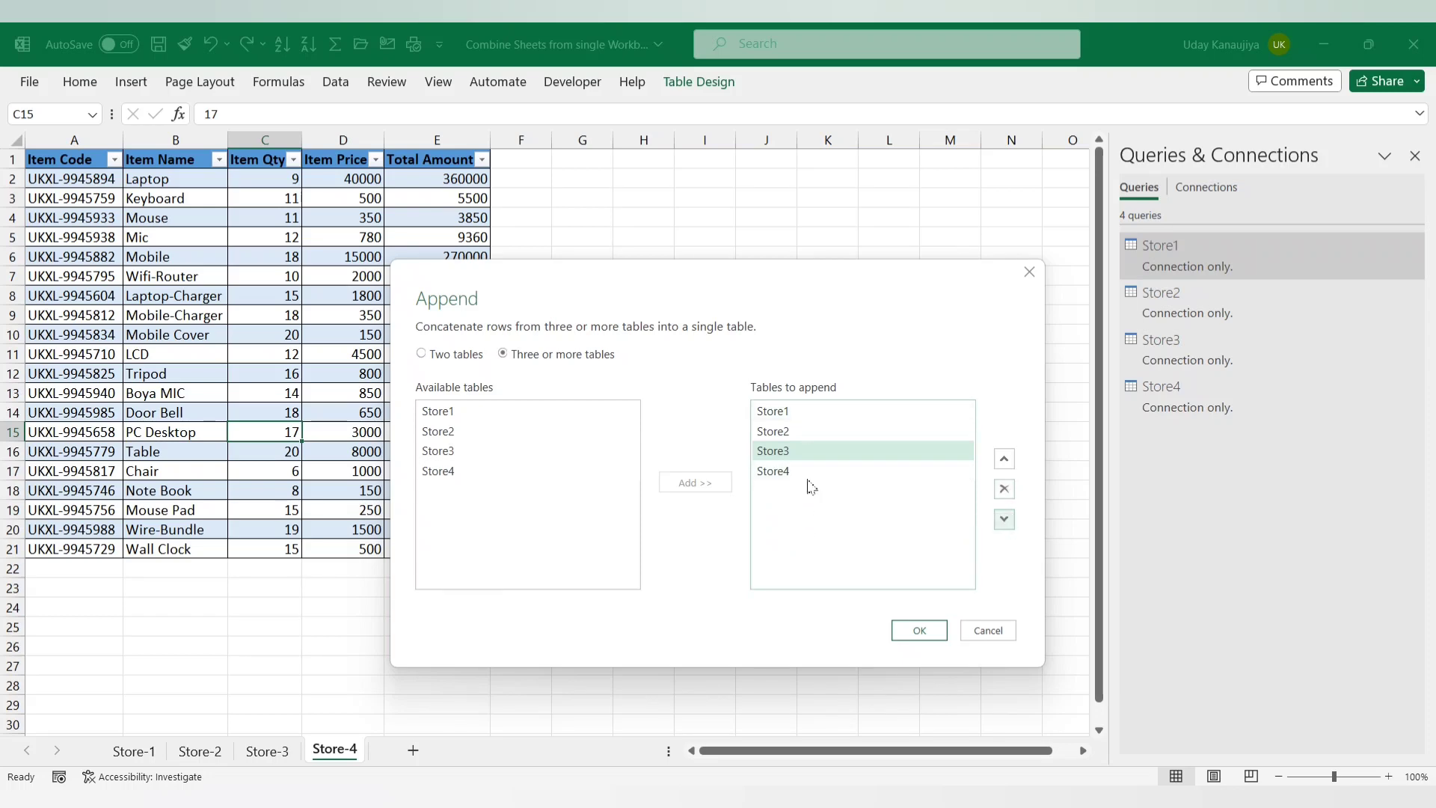
# Create the appended query from the four store tables and check the Store Name column across its rows
pyautogui.click(920, 630)
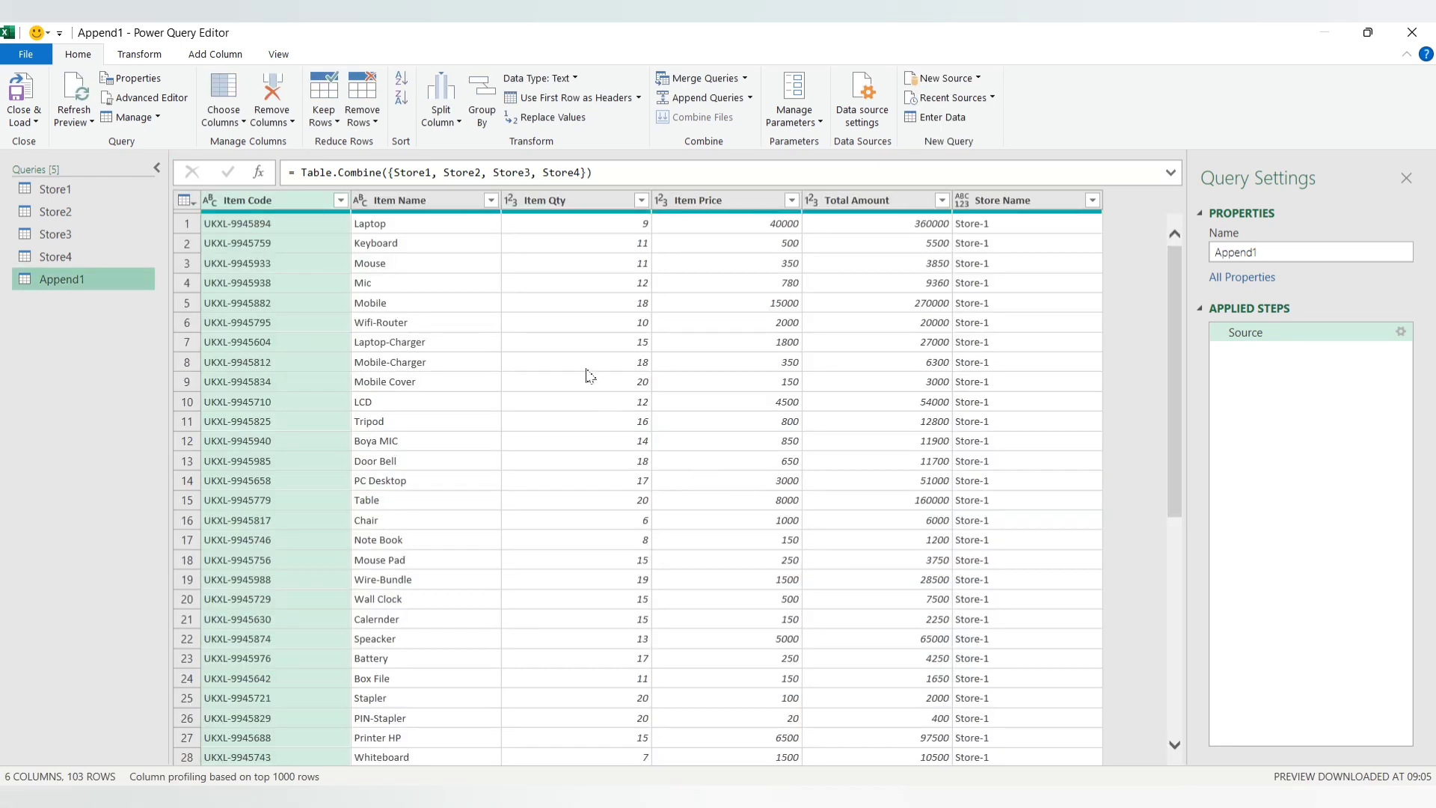
pyautogui.click(1007, 201)
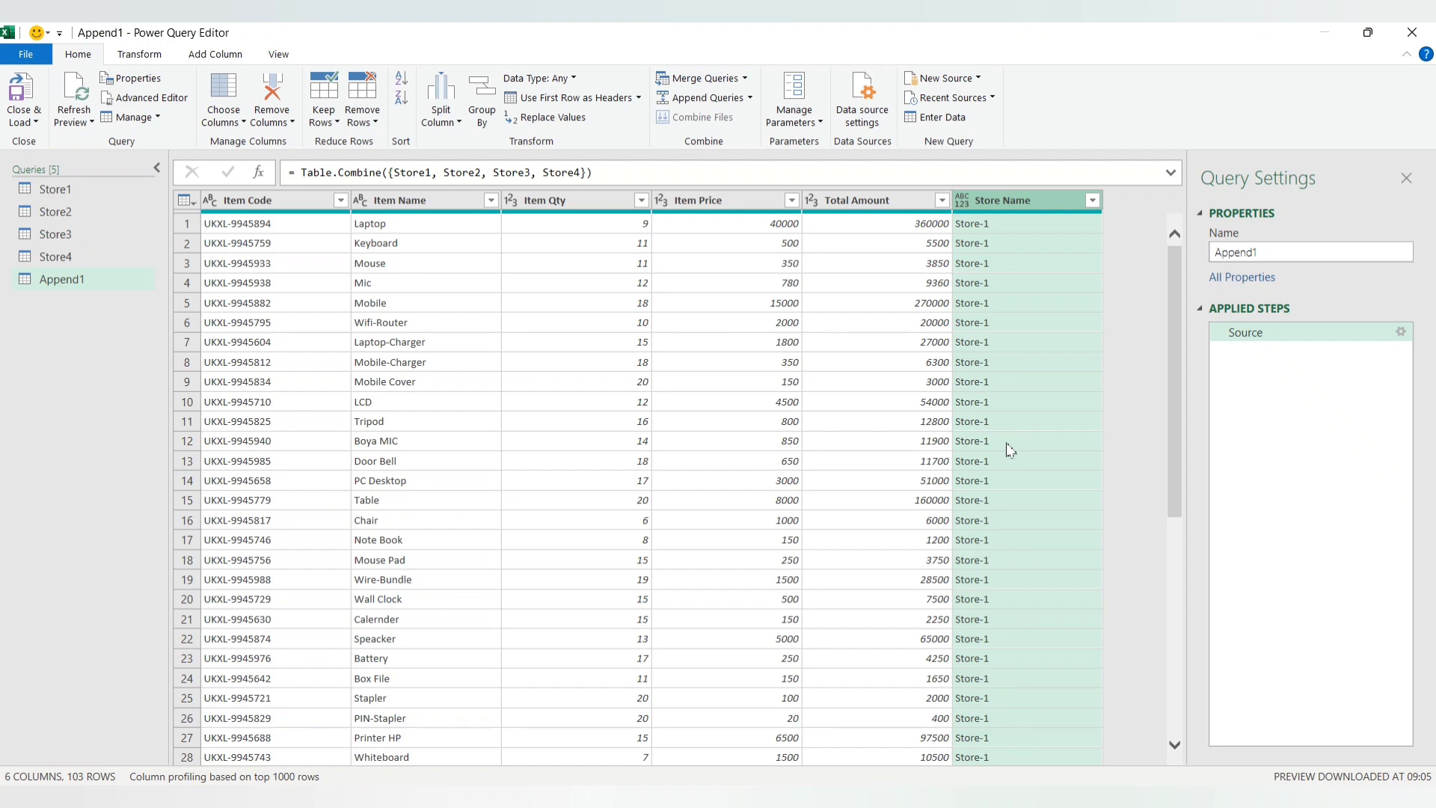
pyautogui.scroll(-15, 1011, 448)
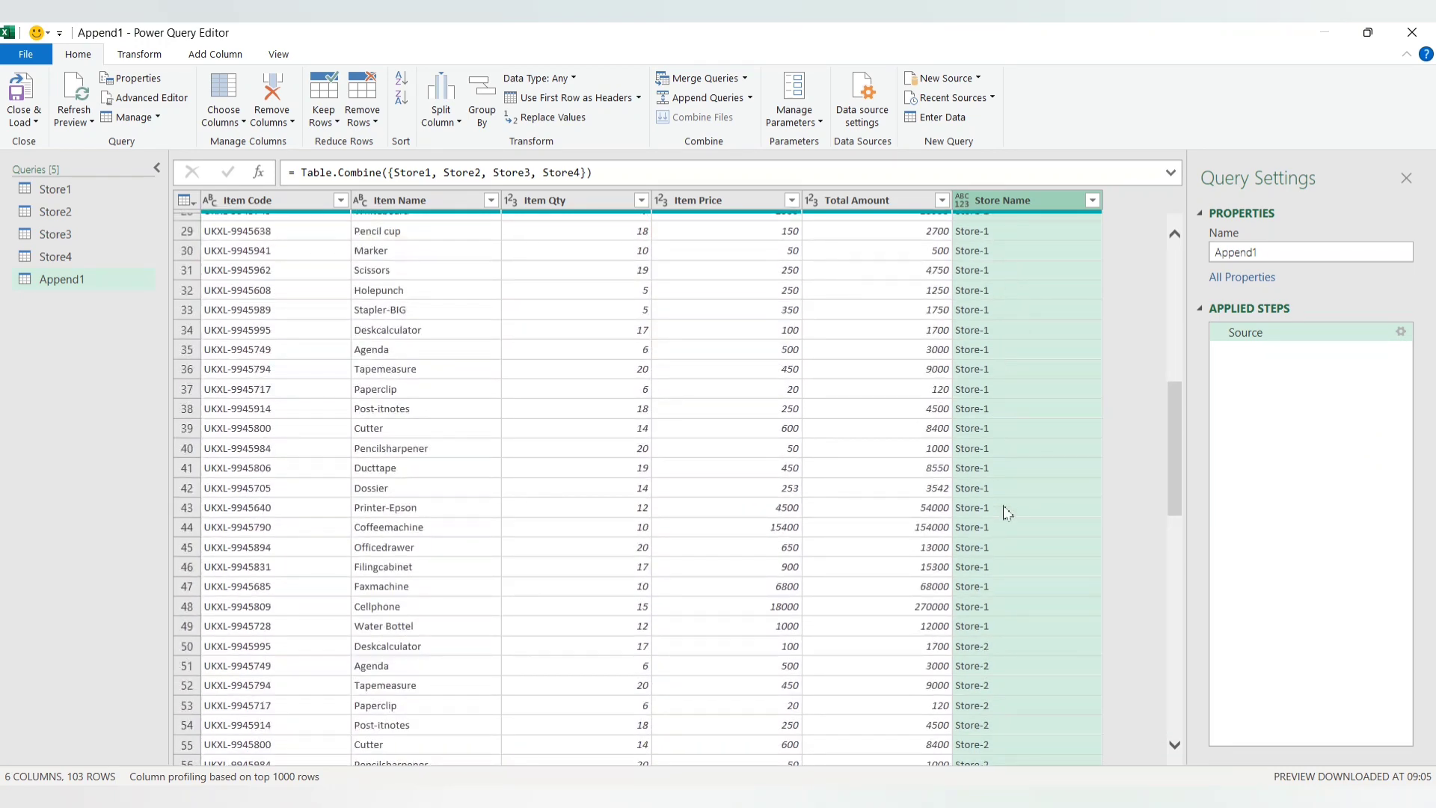
pyautogui.scroll(-10, 993, 531)
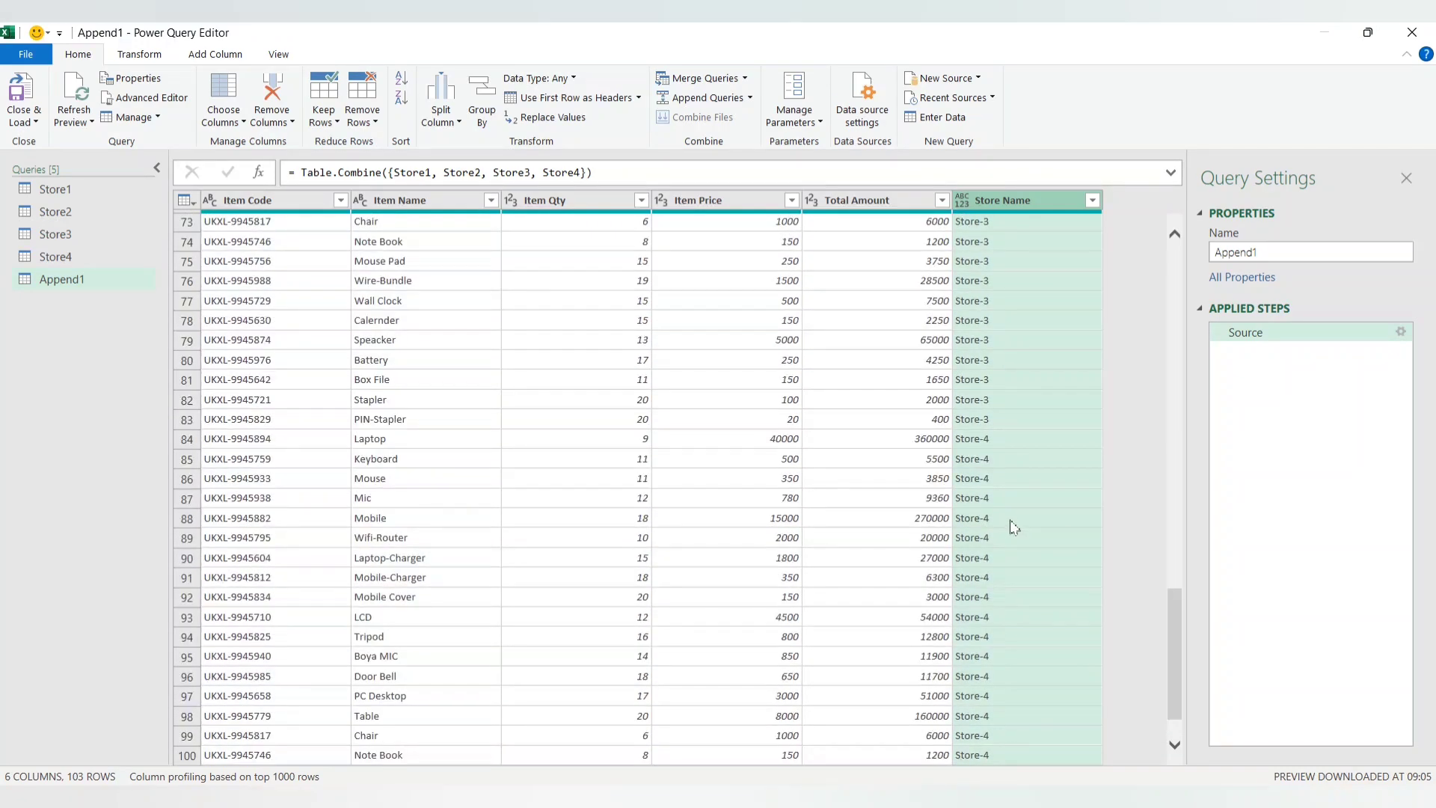
pyautogui.scroll(20, 1014, 534)
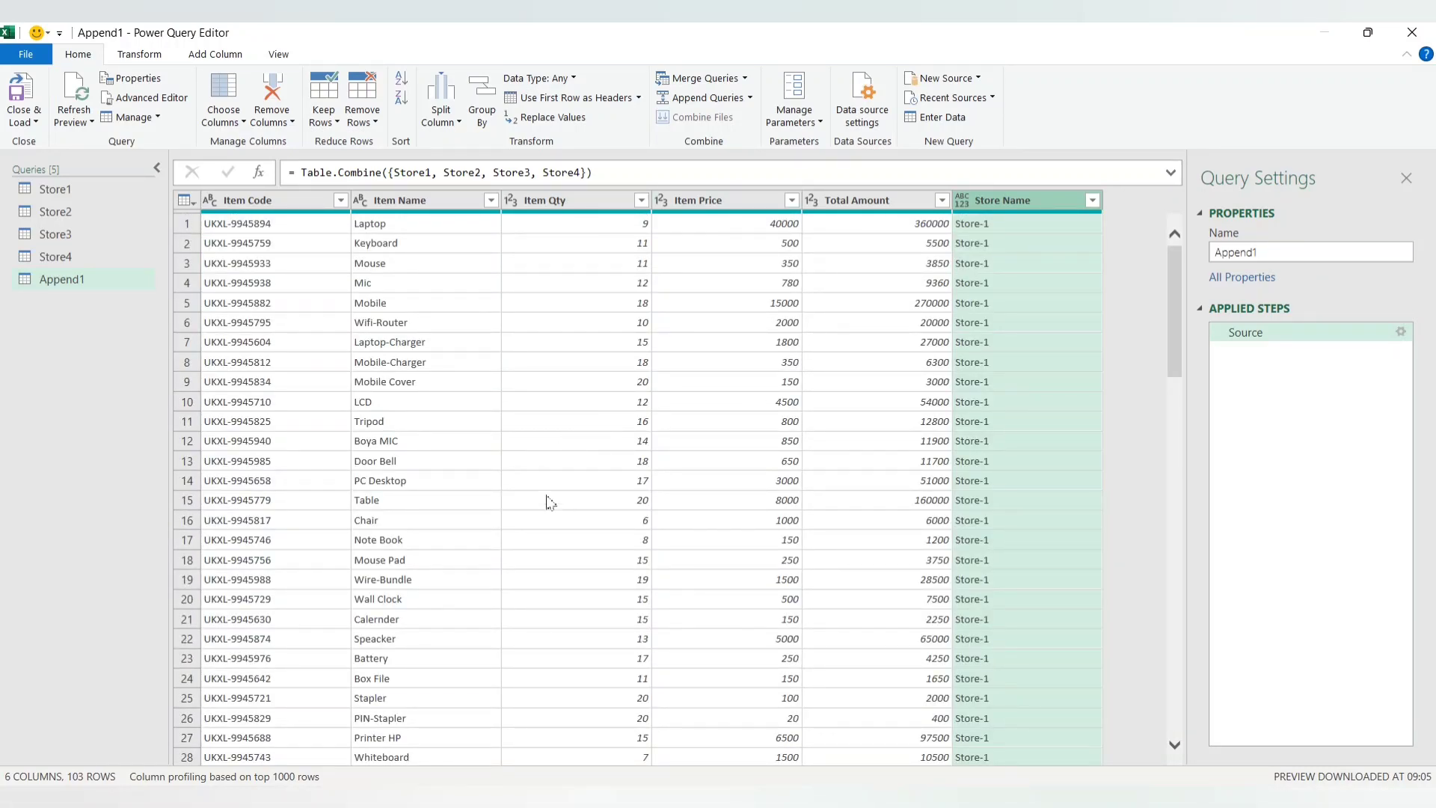
# Rename the appended query as All Store data and look over its rows
pyautogui.rightClick(65, 288)
pyautogui.click(105, 356)
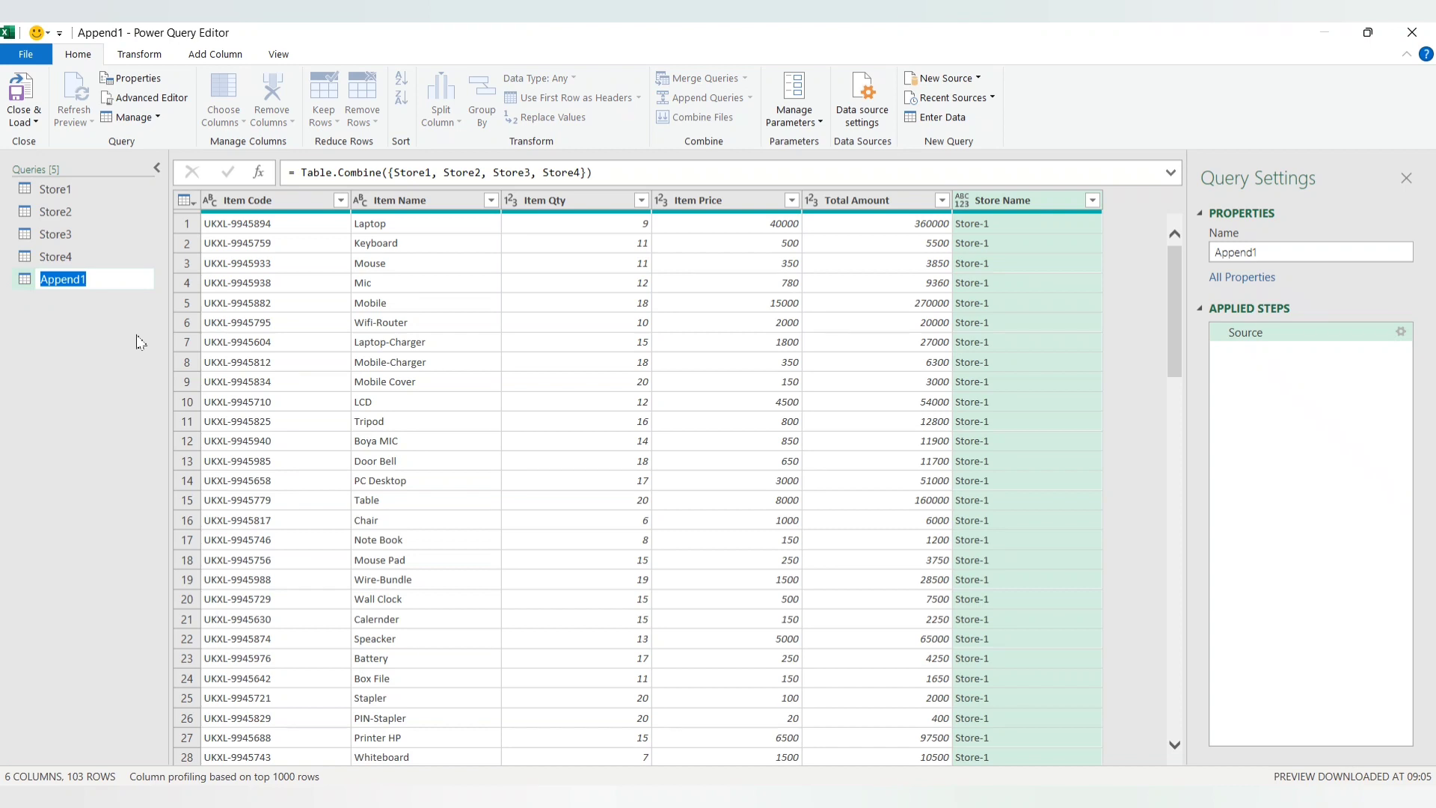
pyautogui.write('Ja')
pyautogui.press('Return')
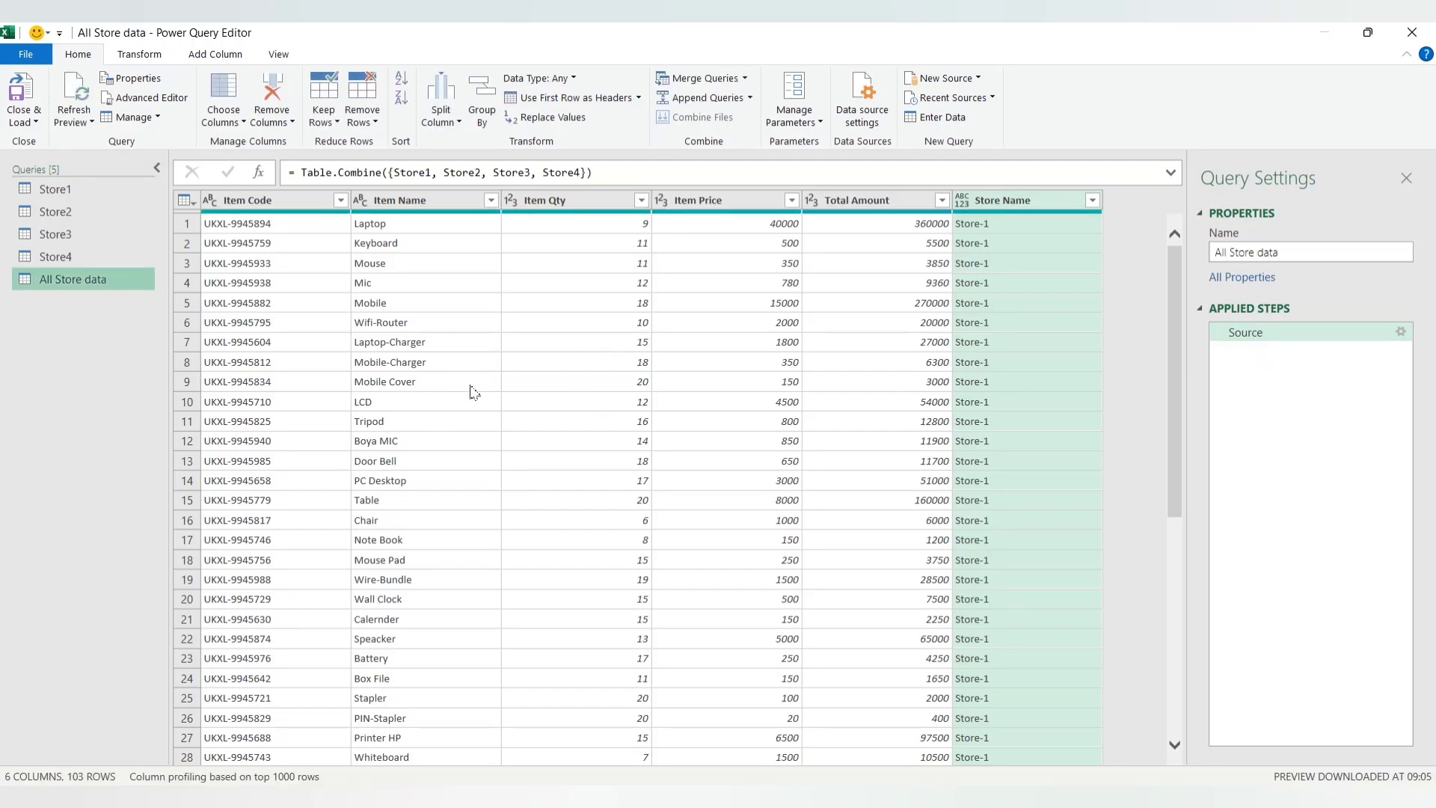
pyautogui.scroll(-5, 546, 423)
pyautogui.scroll(5, 553, 401)
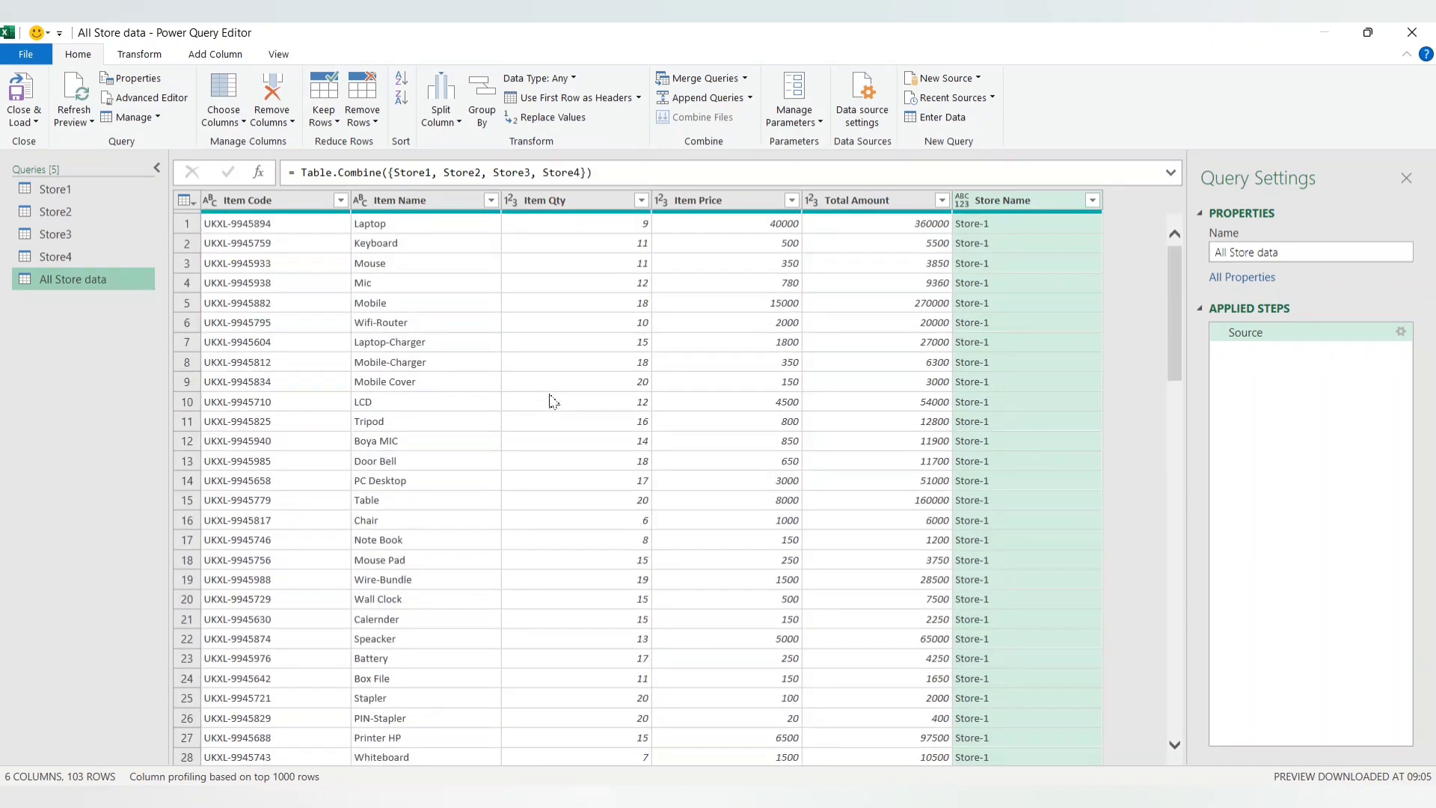
# Close and load the queries into the workbook, and move the All Store data sheet after Store-4
pyautogui.click(25, 54)
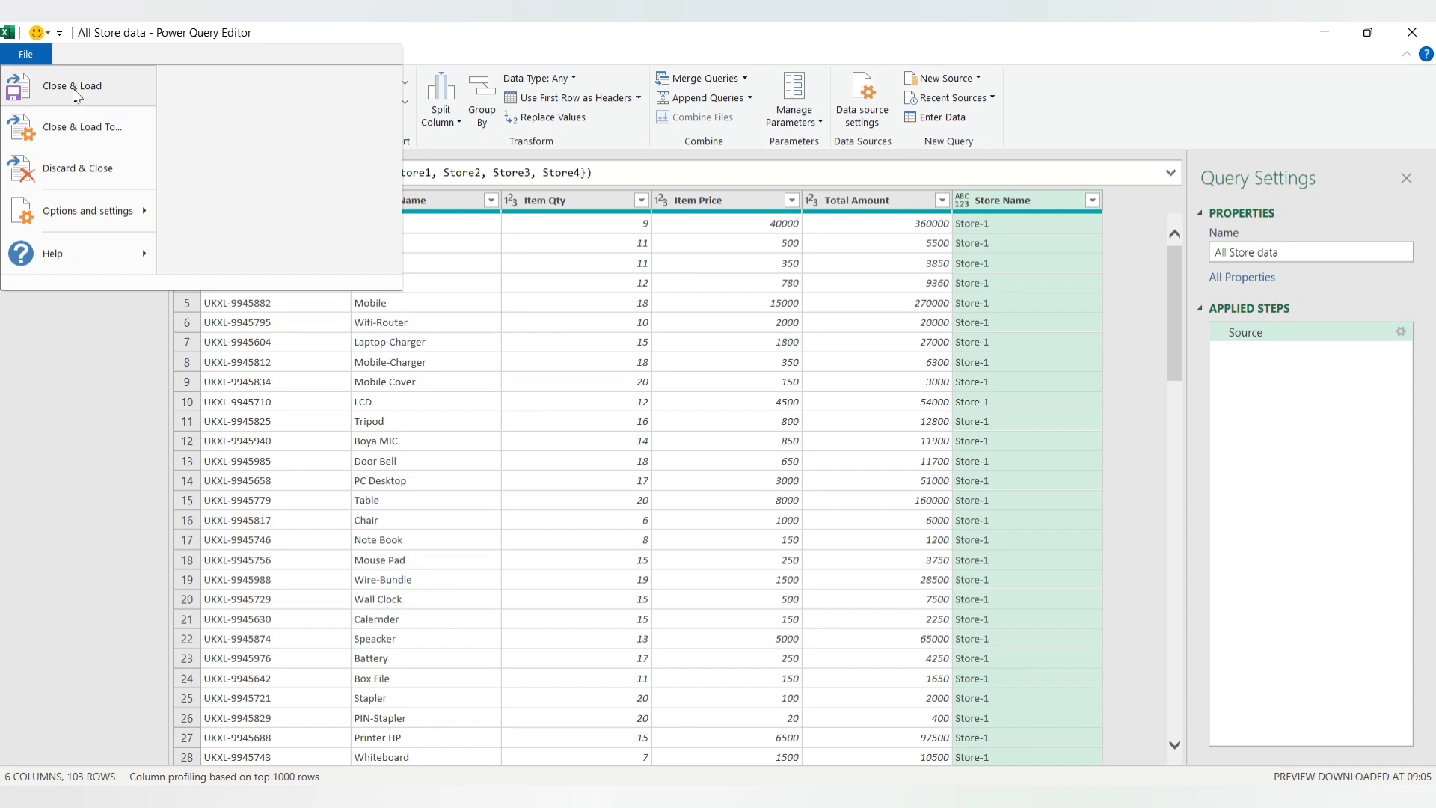
pyautogui.click(75, 88)
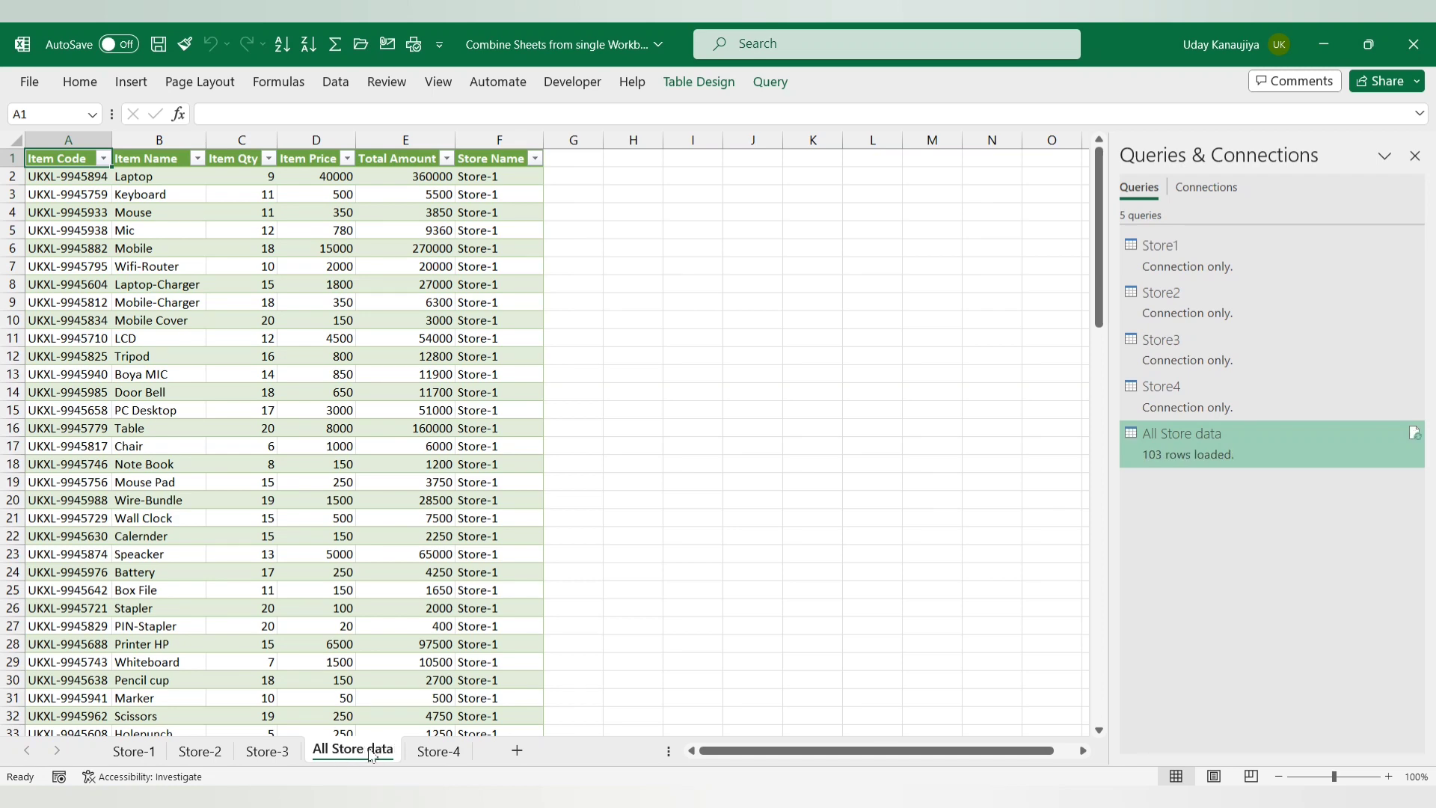
pyautogui.moveTo(470, 759); pyautogui.dragTo(482, 757)
pyautogui.moveTo(483, 757); pyautogui.dragTo(352, 752)
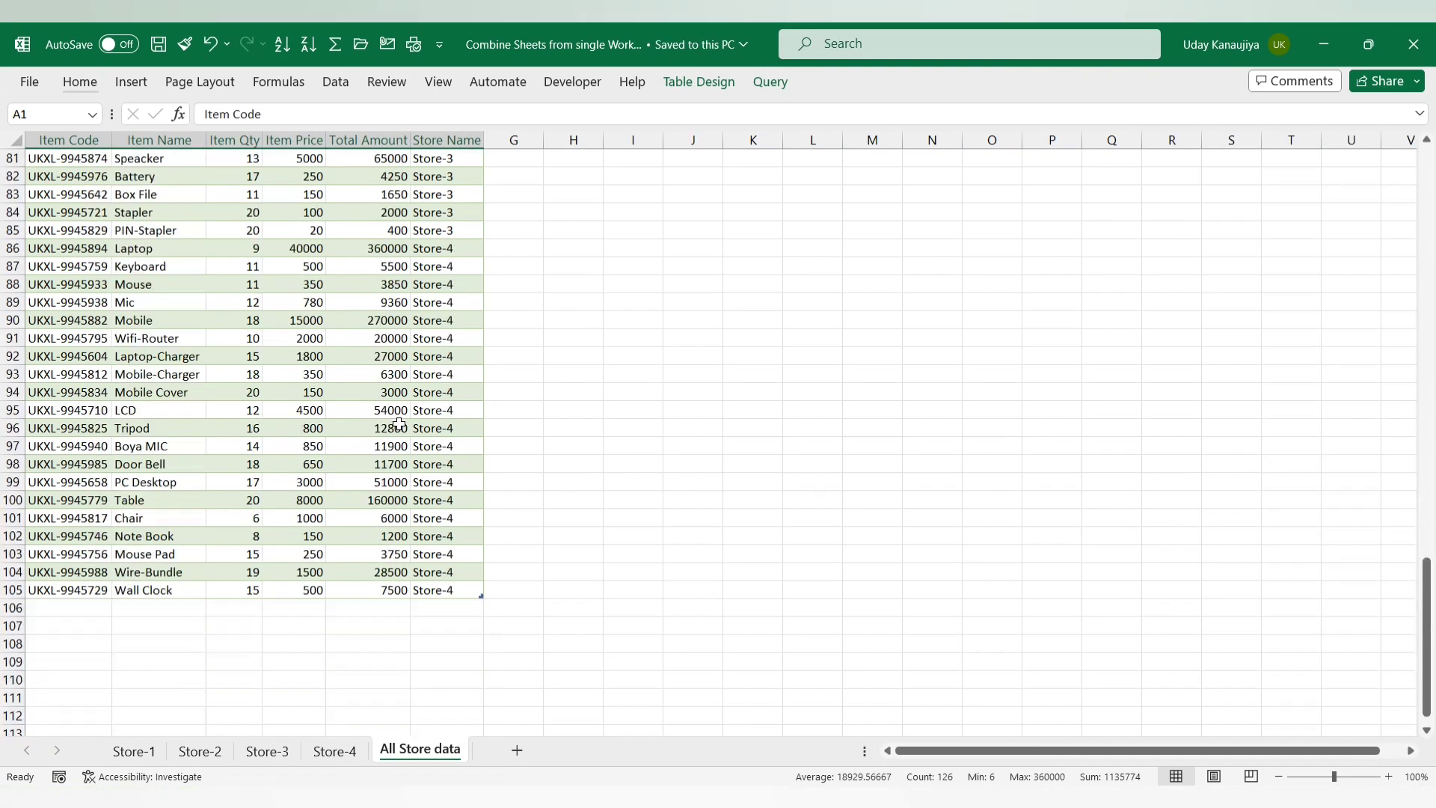
# Refresh all queries in the workbook and check the All Store data table down to its last row
pyautogui.scroll(8, 399, 425)
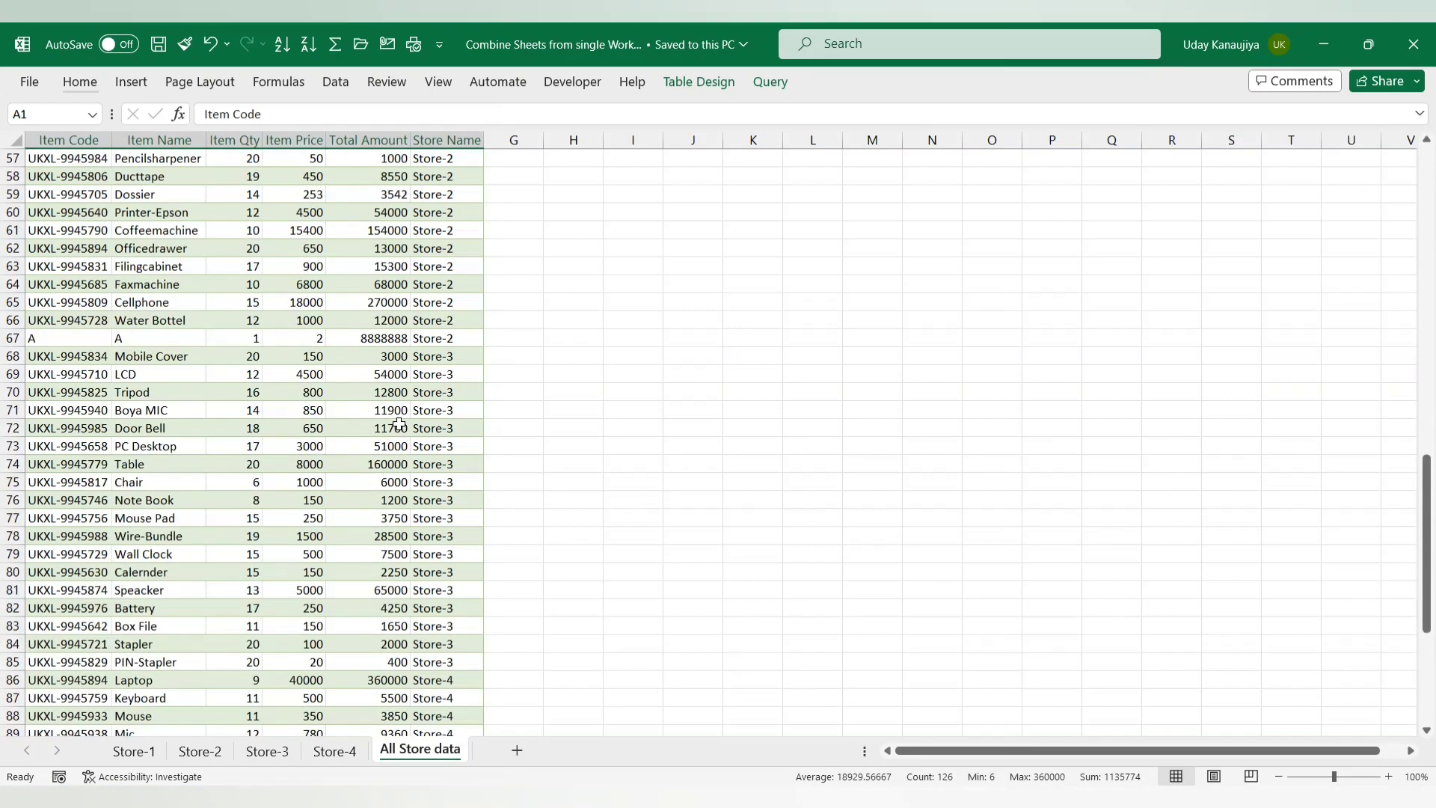
pyautogui.scroll(19, 400, 425)
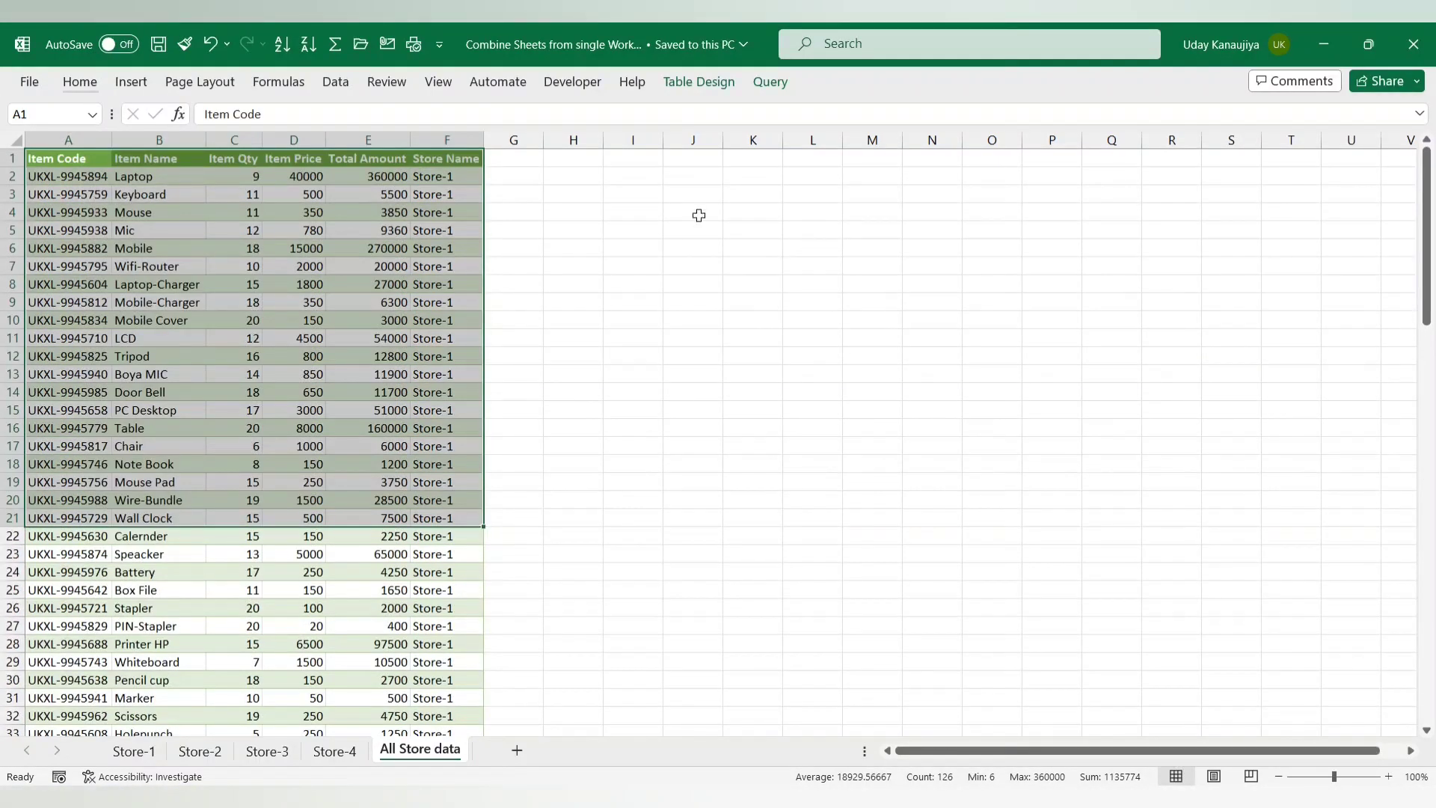
pyautogui.click(632, 195)
pyautogui.click(693, 202)
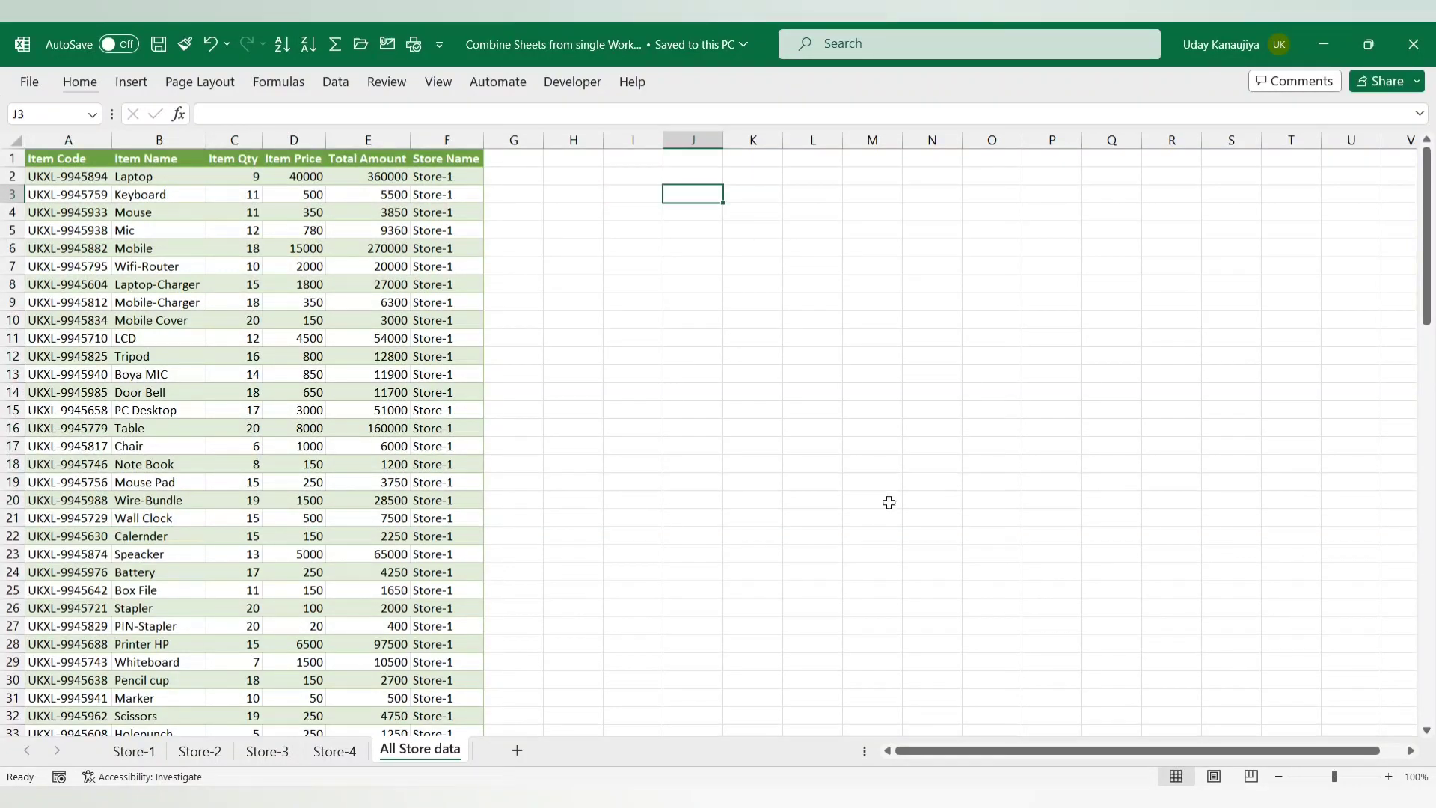
pyautogui.click(349, 246)
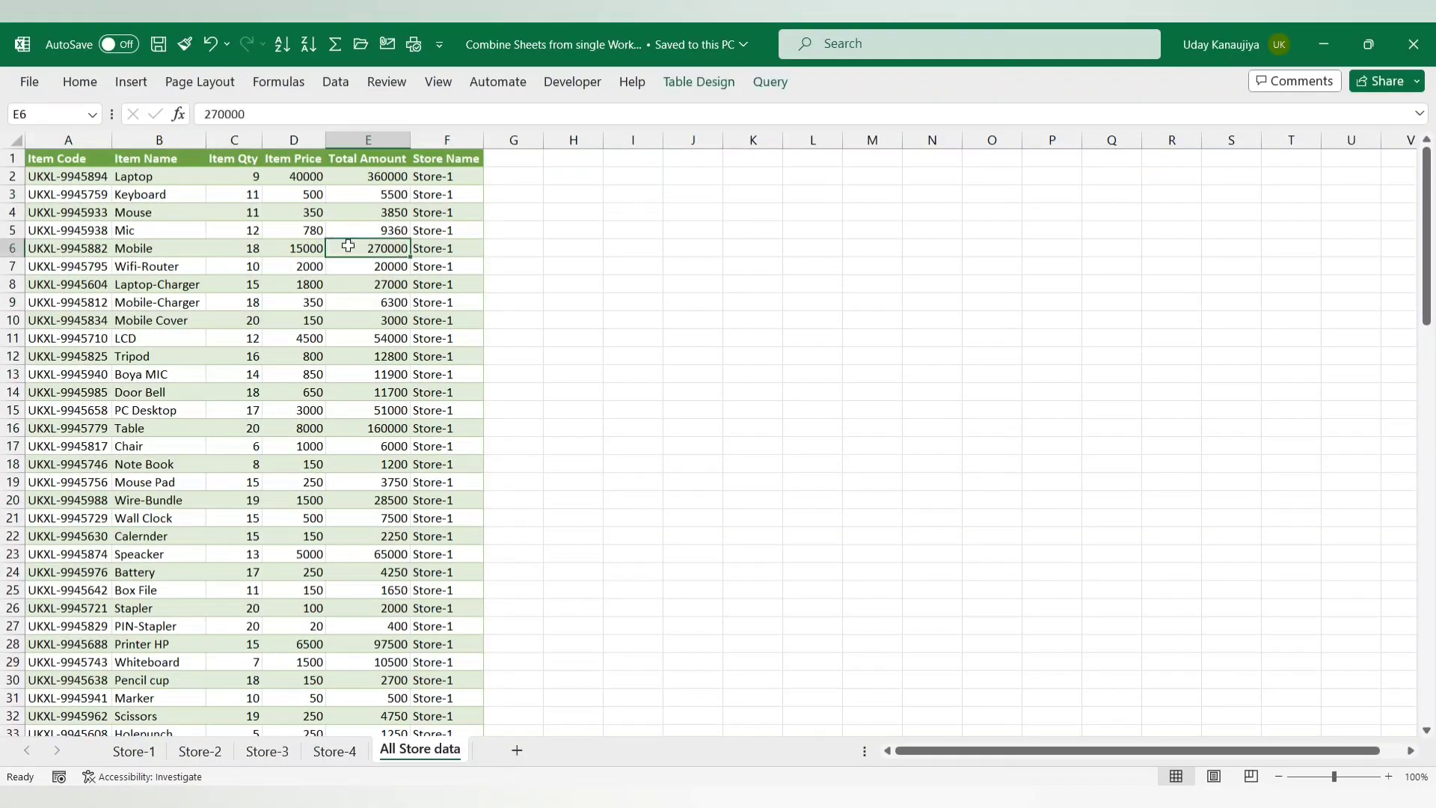
pyautogui.click(334, 82)
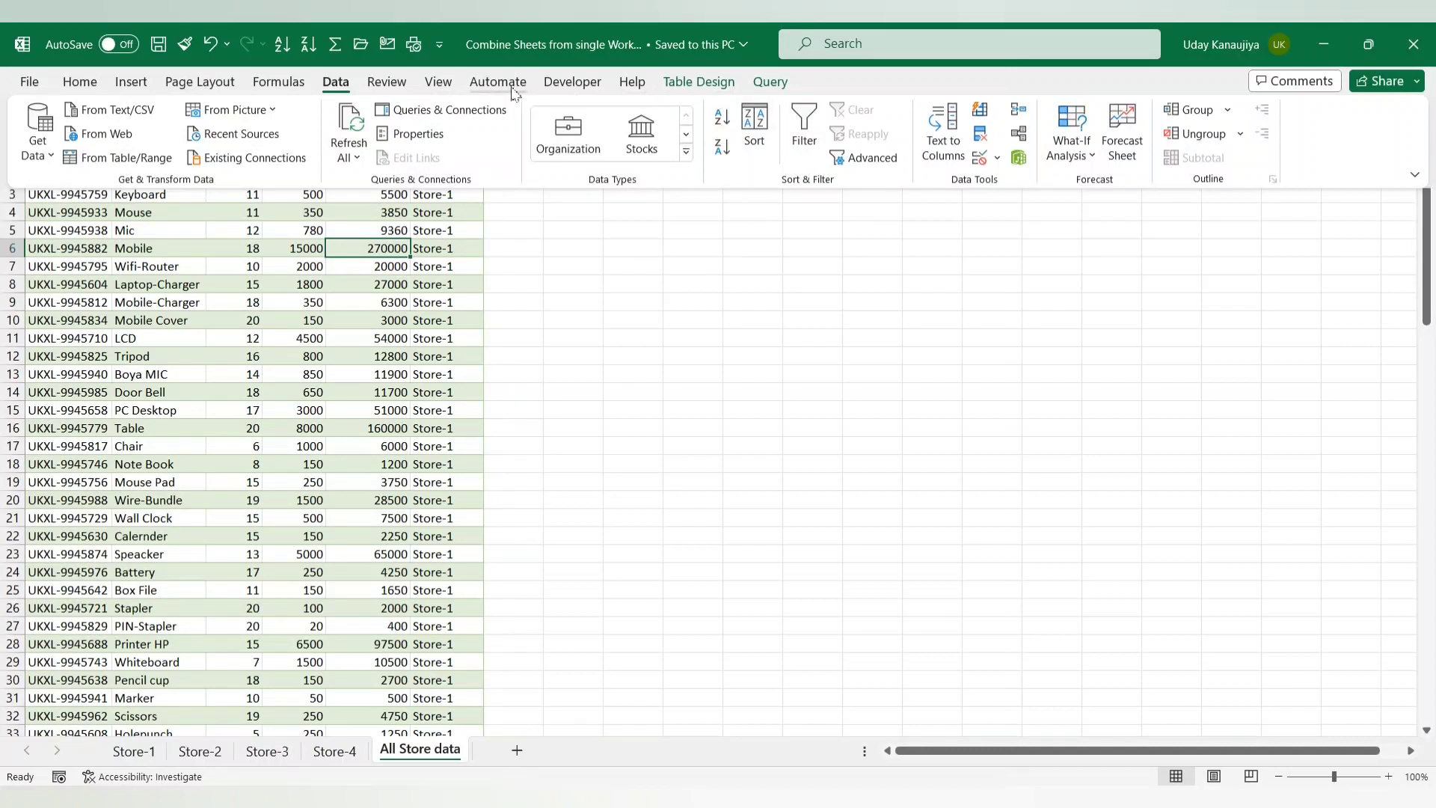
pyautogui.click(351, 157)
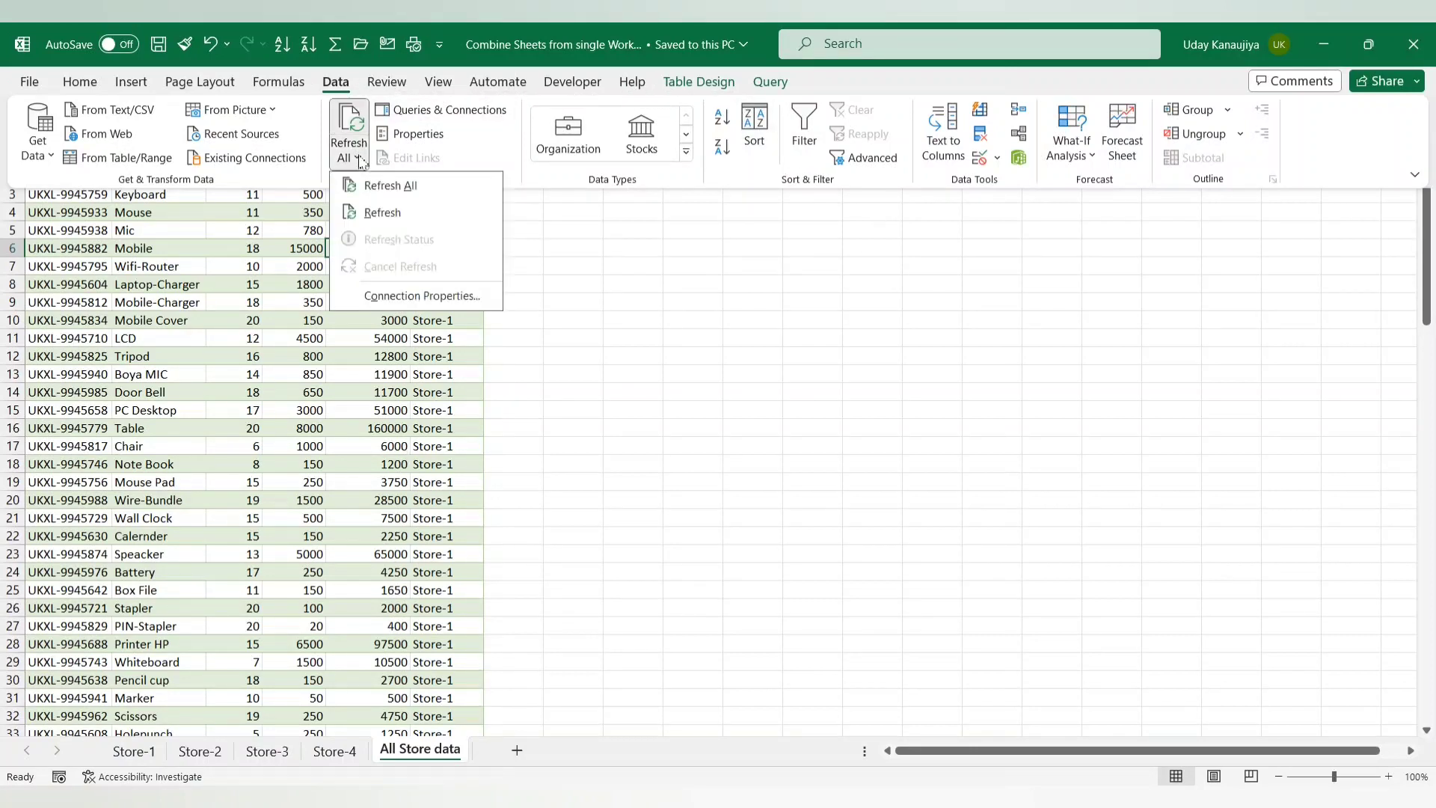
pyautogui.click(389, 185)
pyautogui.click(322, 469)
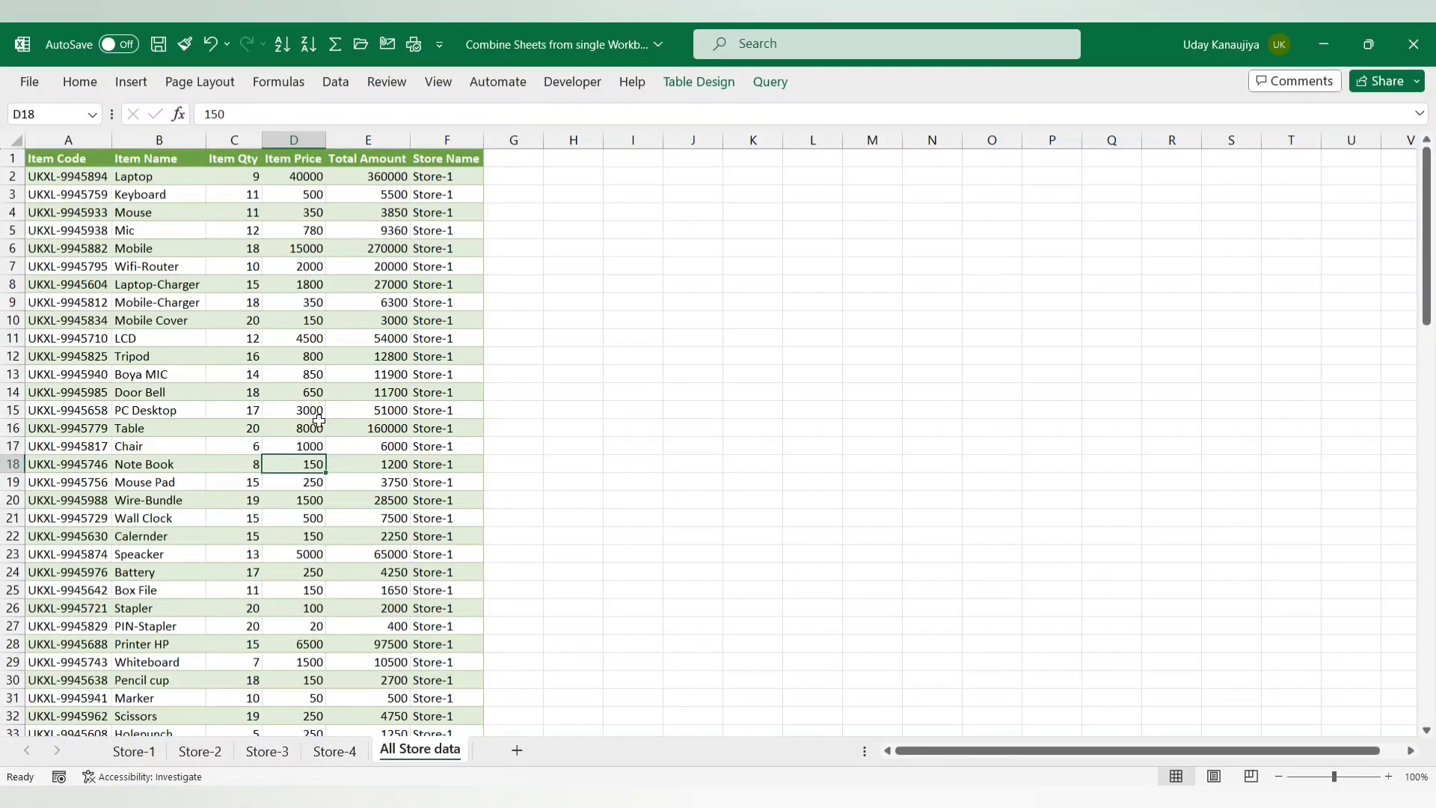
pyautogui.scroll(-20, 318, 420)
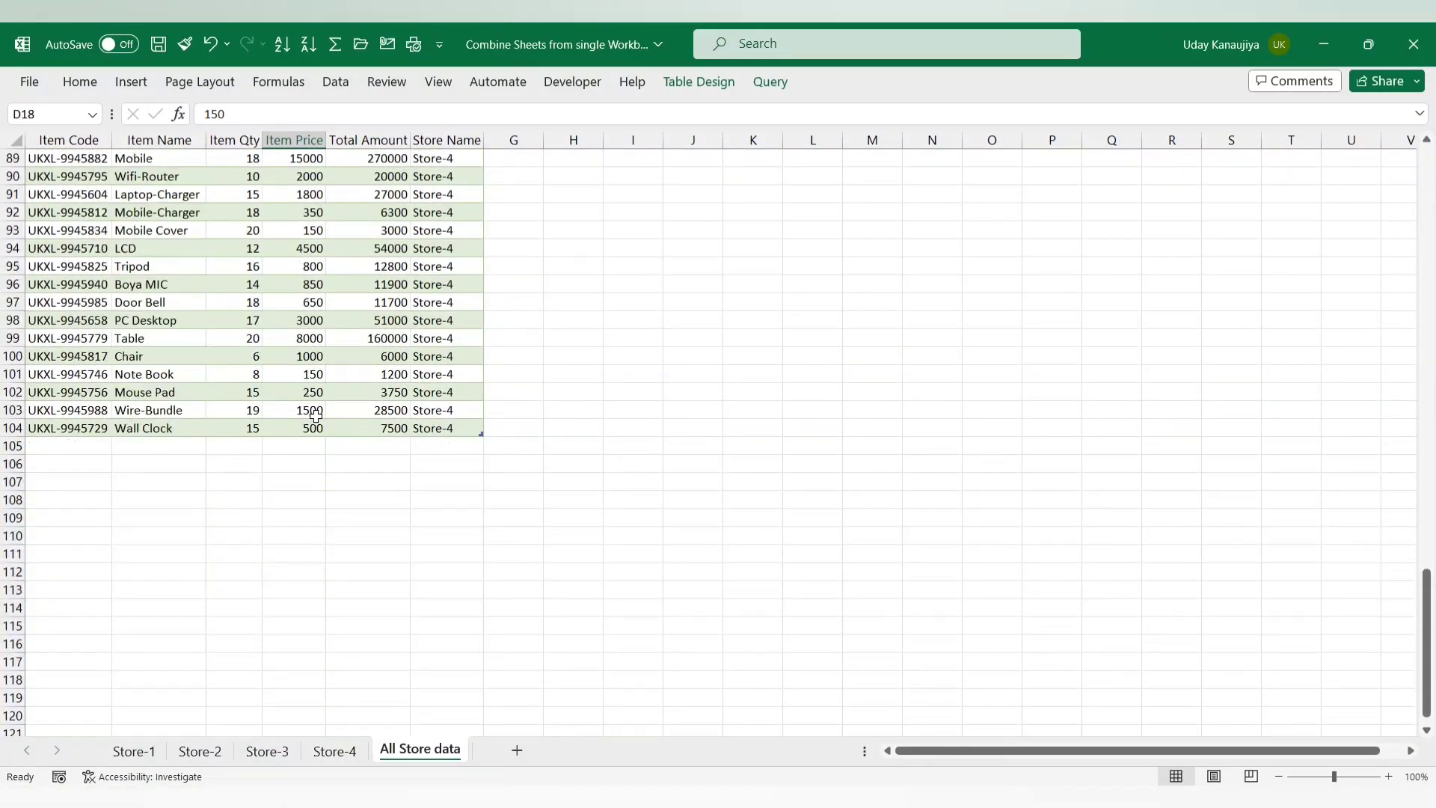
pyautogui.scroll(20, 316, 415)
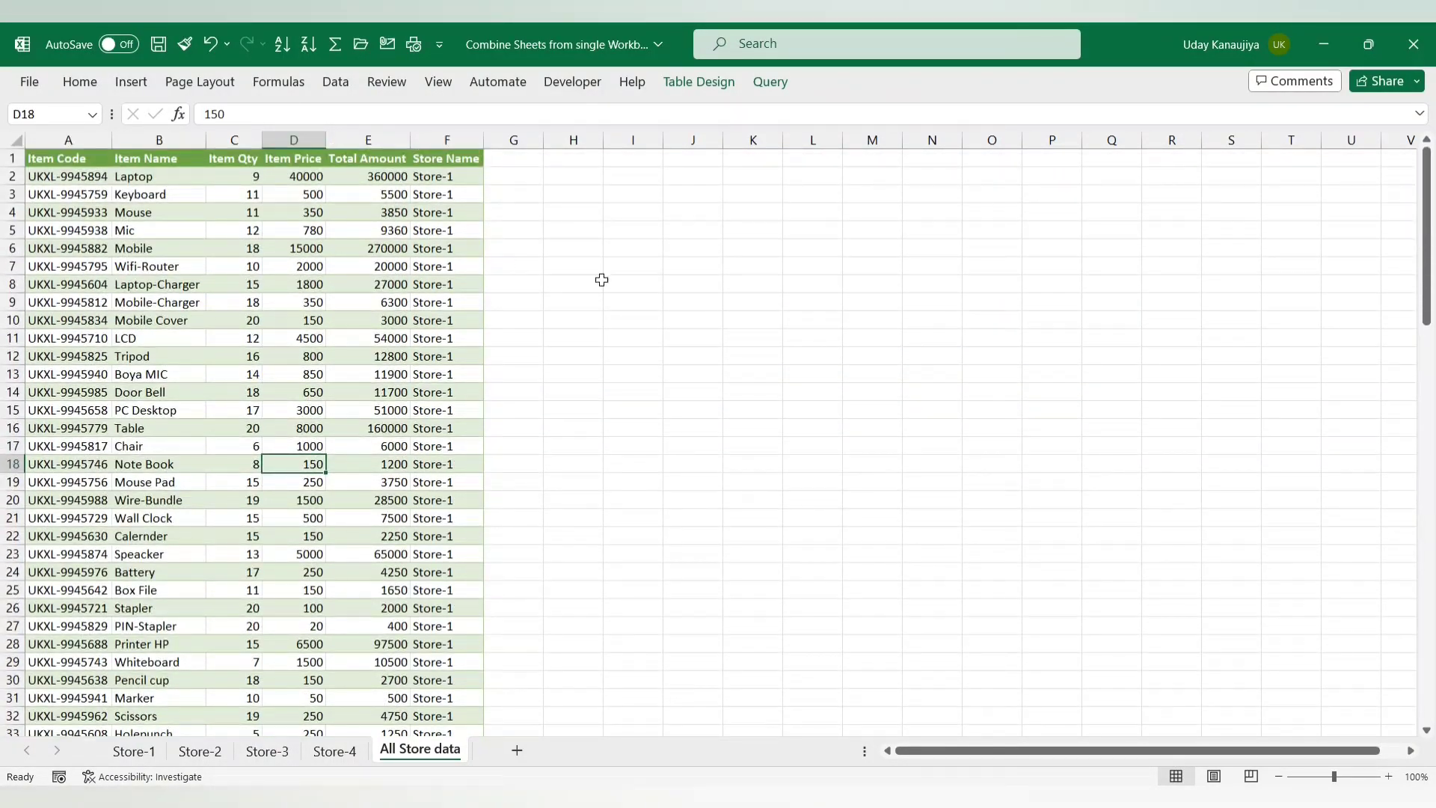
# Insert a PivotTable from the All_Store_data table on the existing worksheet at cell I2
pyautogui.click(169, 247)
pyautogui.click(132, 82)
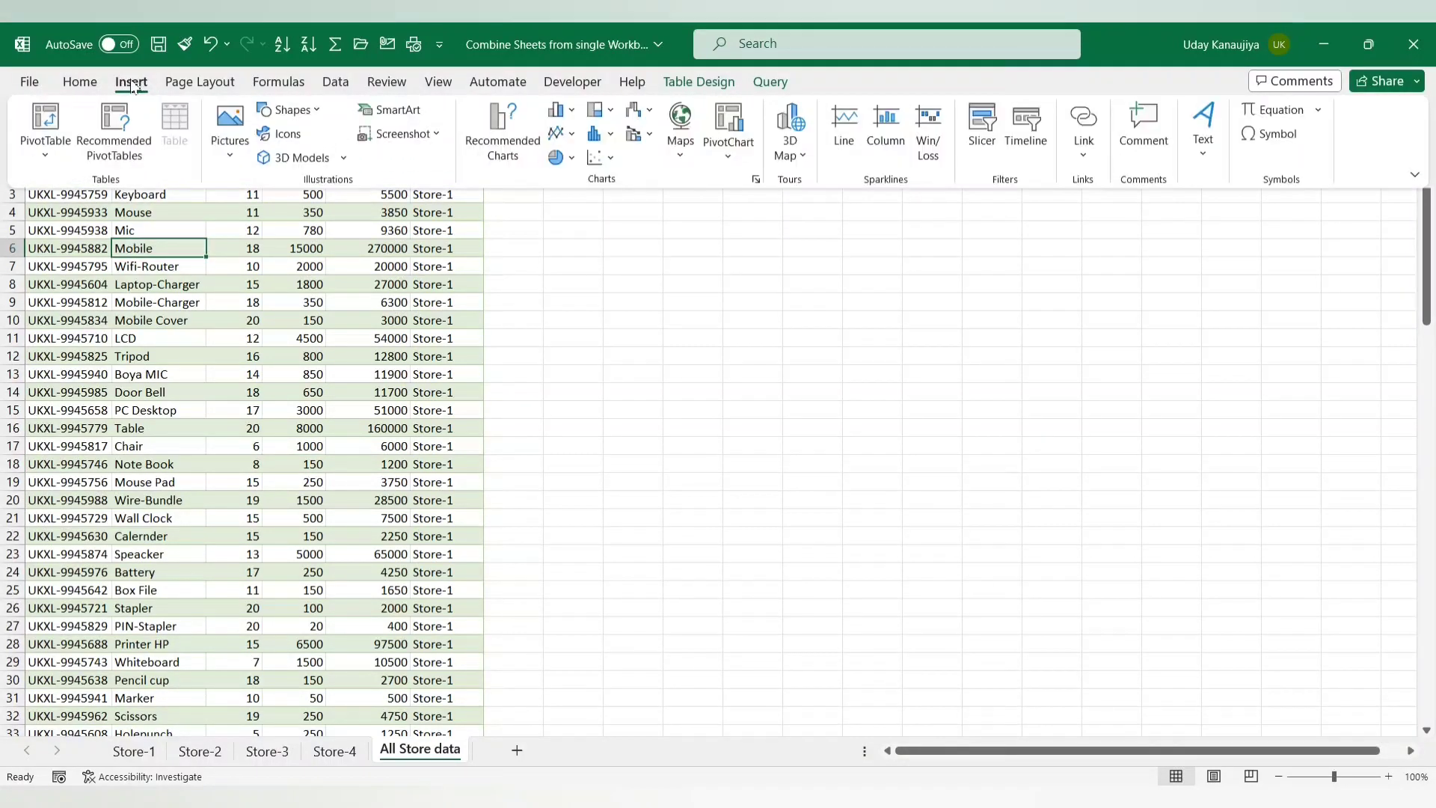
pyautogui.click(45, 119)
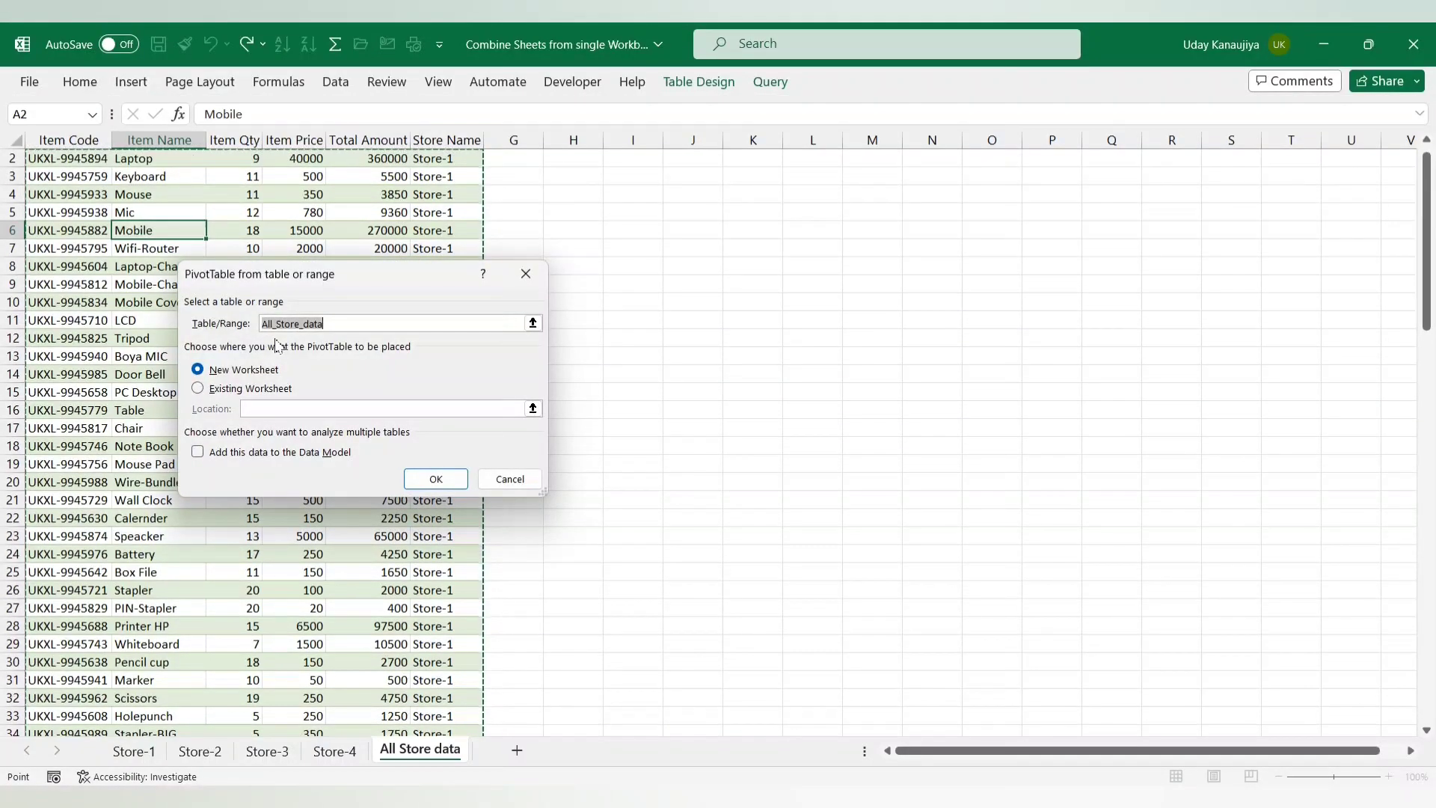
pyautogui.scroll(1, 1019, 272)
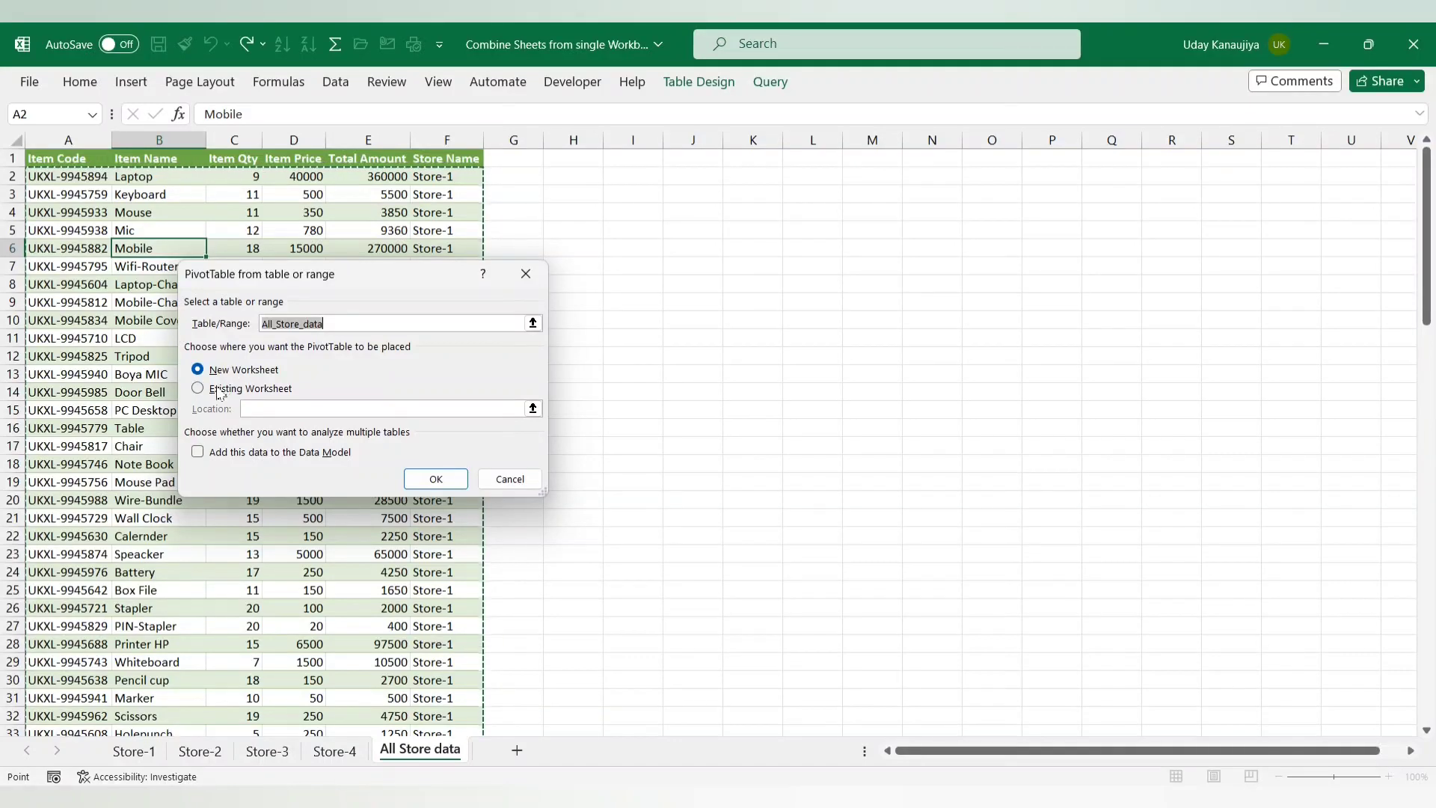
pyautogui.click(259, 410)
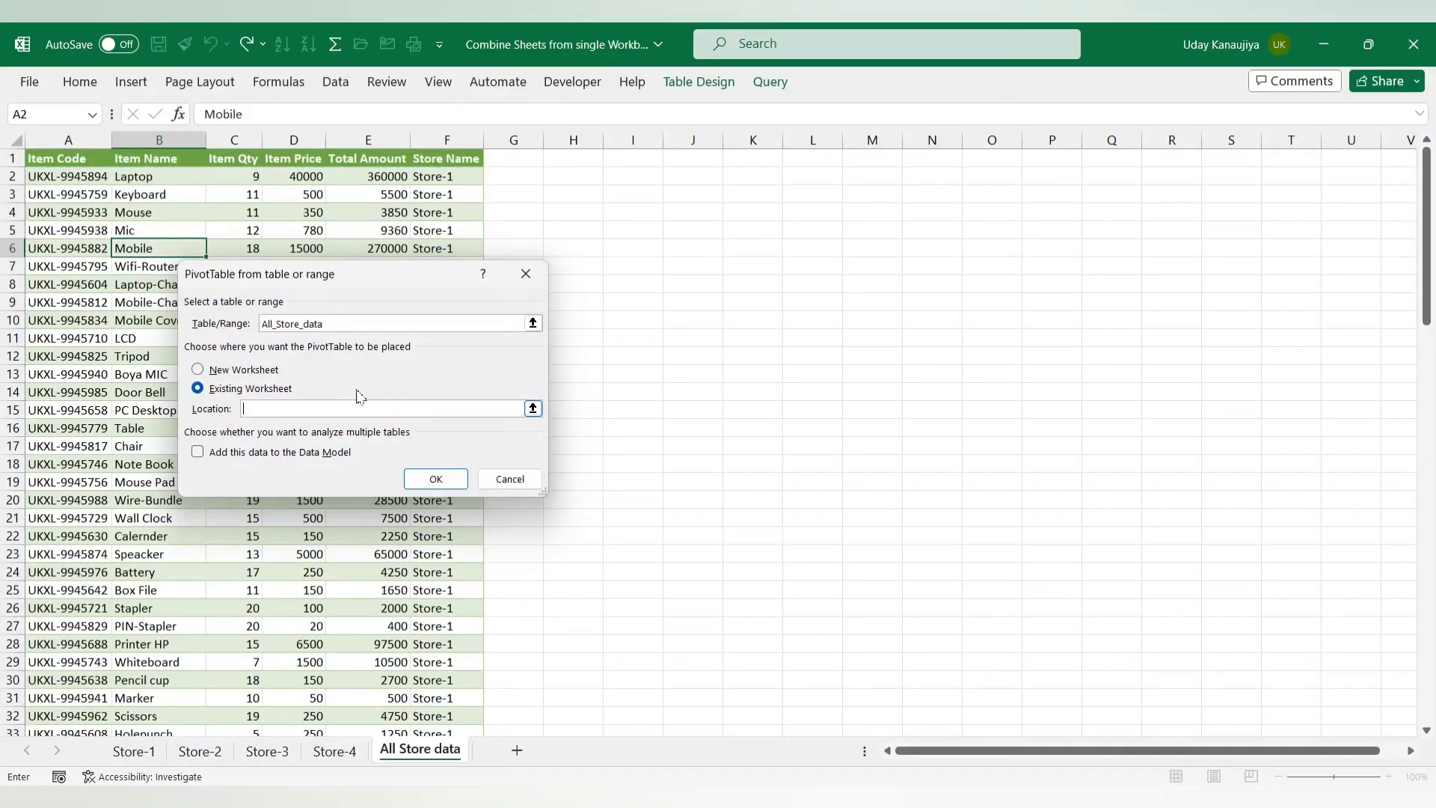
pyautogui.click(637, 177)
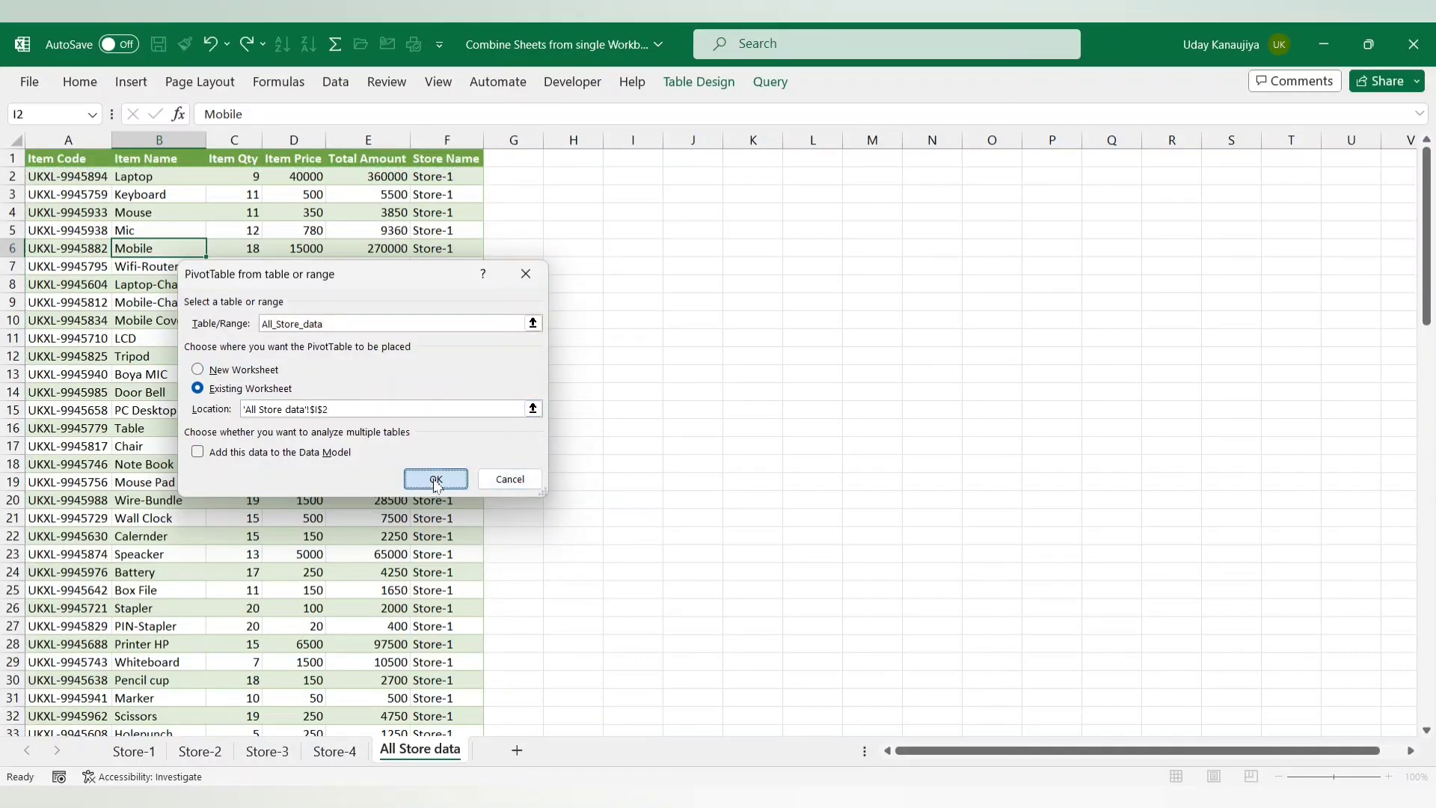
pyautogui.click(437, 483)
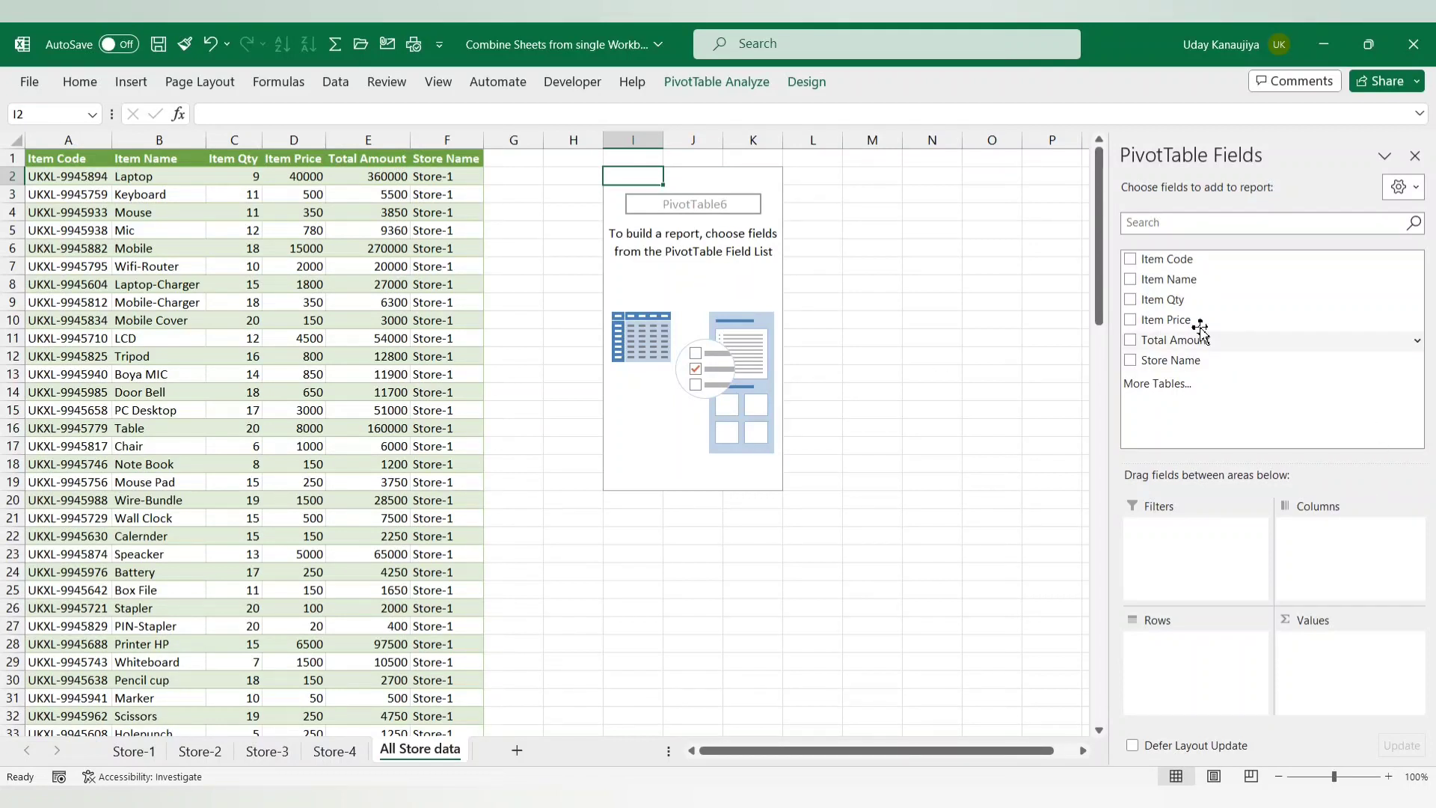
# Put Store Name in the PivotTable's rows and sum Item Qty and Total Amount as its values
pyautogui.moveTo(1167, 360); pyautogui.dragTo(1193, 669)
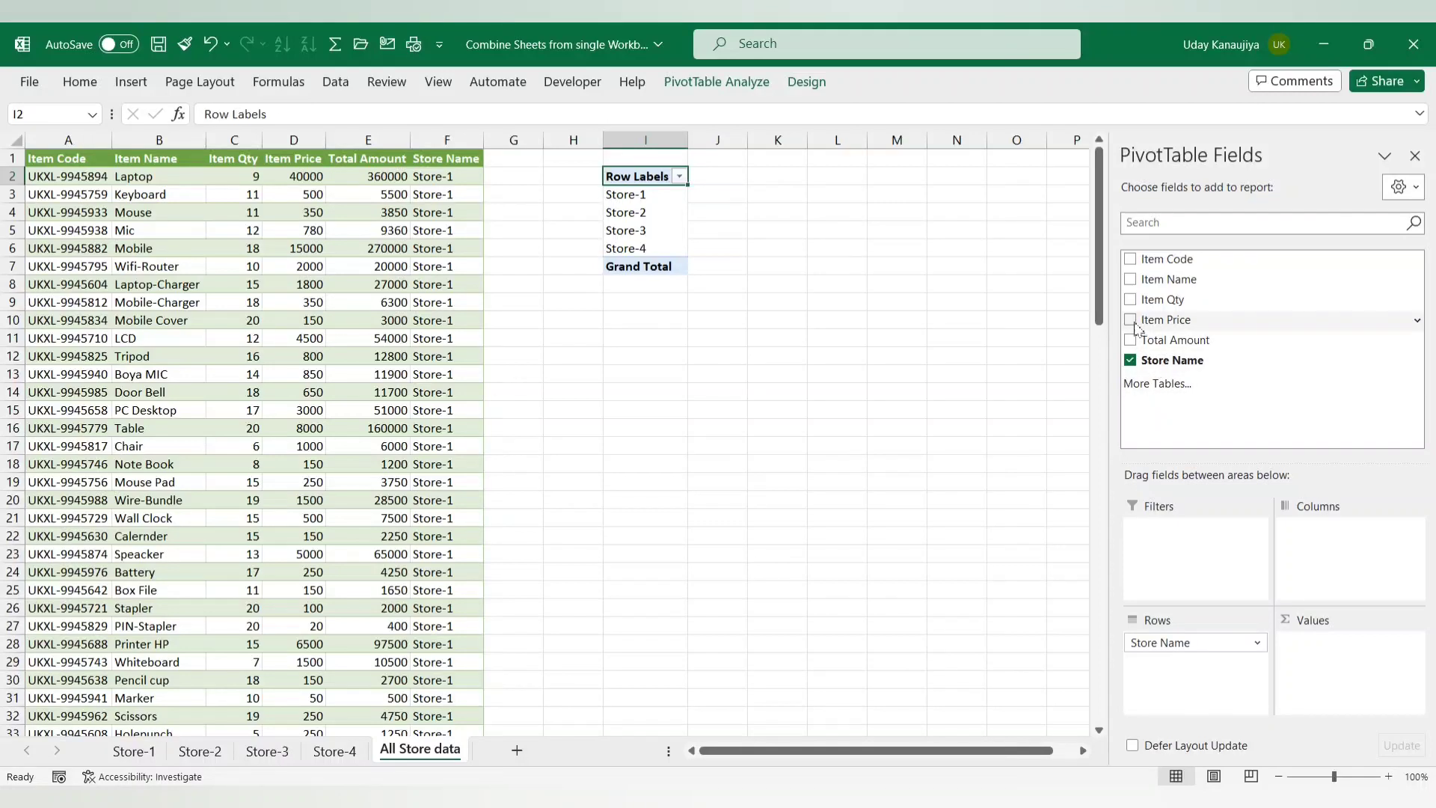
pyautogui.moveTo(1137, 303); pyautogui.dragTo(1347, 686)
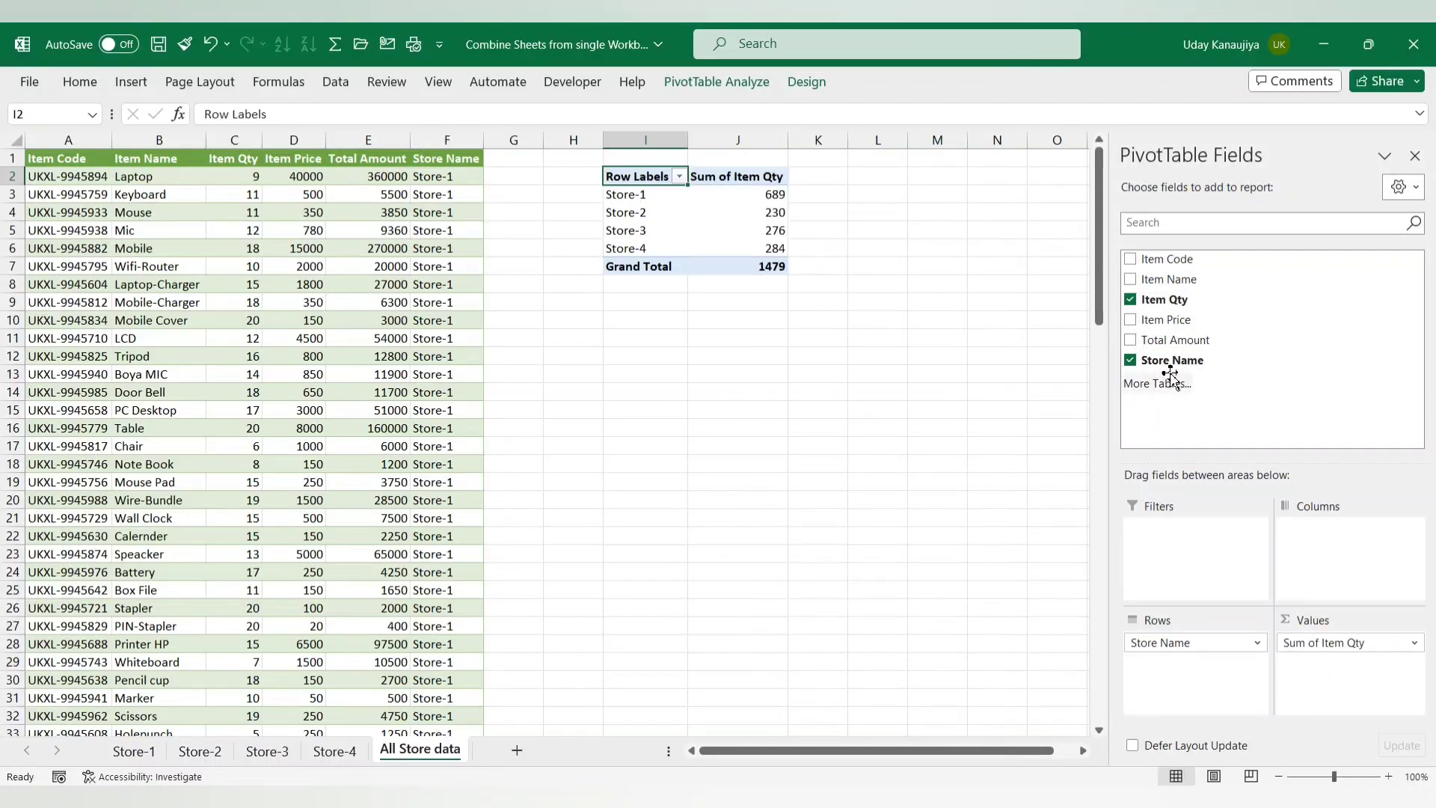
pyautogui.moveTo(1148, 340); pyautogui.dragTo(1321, 684)
pyautogui.moveTo(904, 500); pyautogui.dragTo(904, 487)
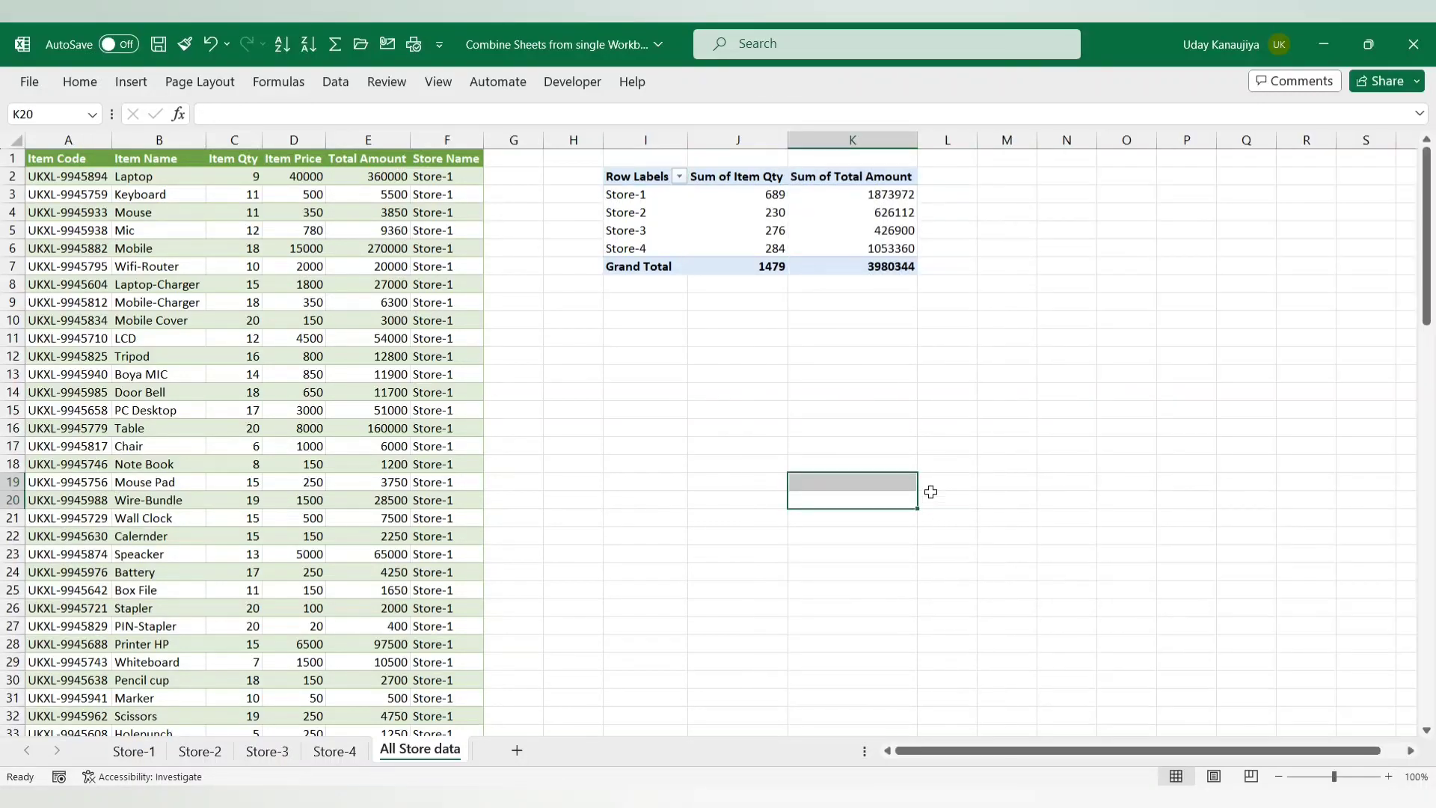
# Close the PivotTable field list and examine the item quantity and total amount of each store beside the source table
pyautogui.scroll(2, 899, 293)
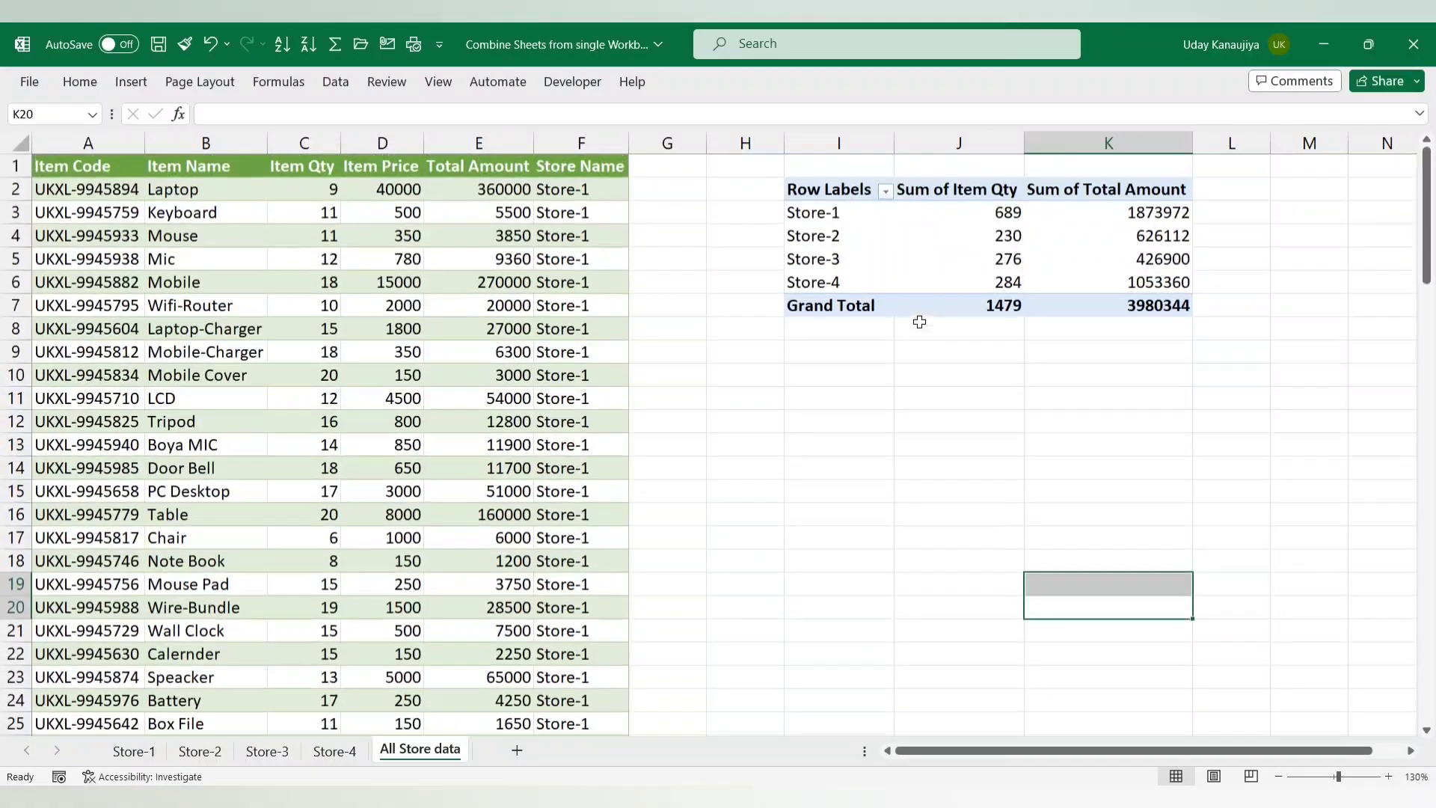
pyautogui.click(826, 212)
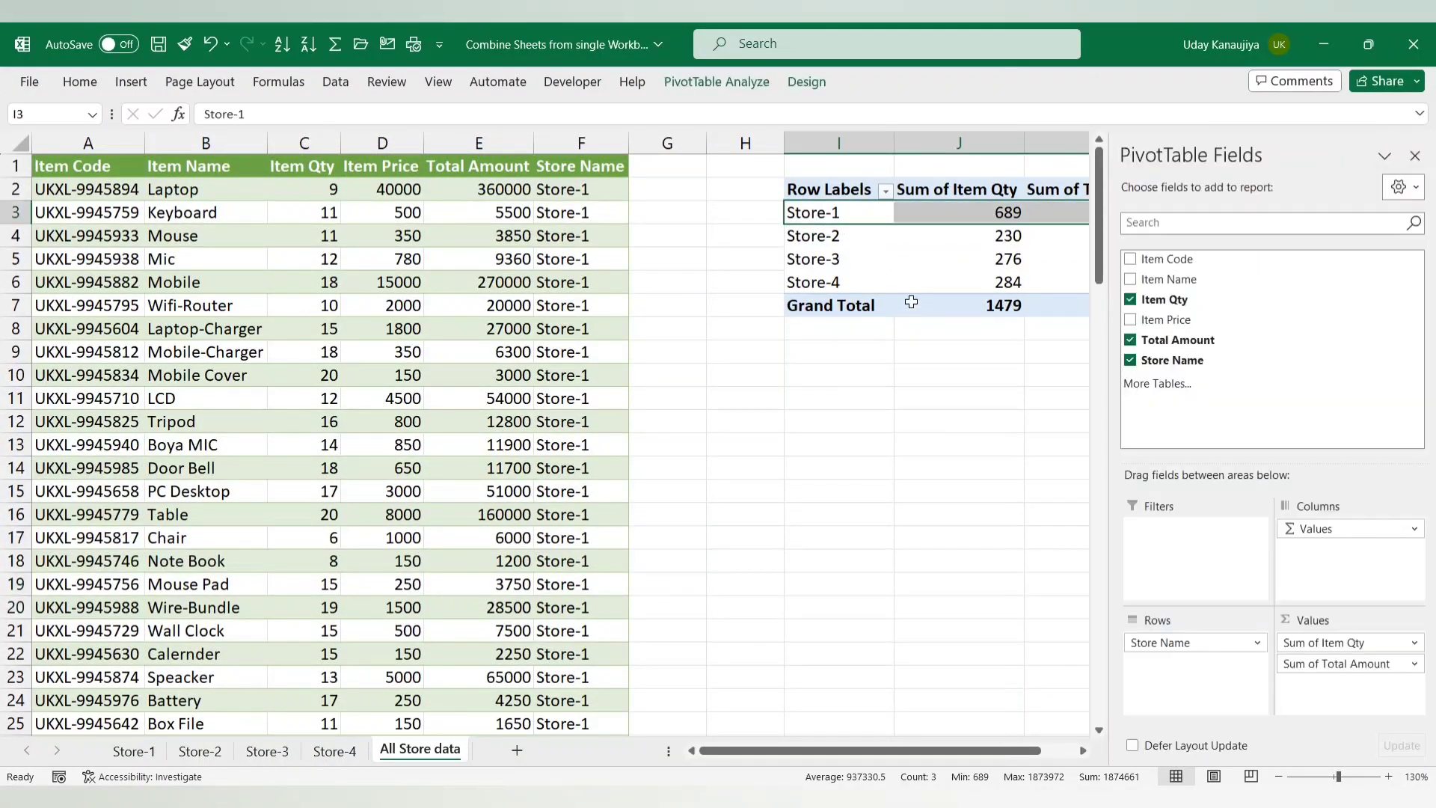
pyautogui.click(1416, 155)
pyautogui.click(1107, 398)
pyautogui.click(1012, 216)
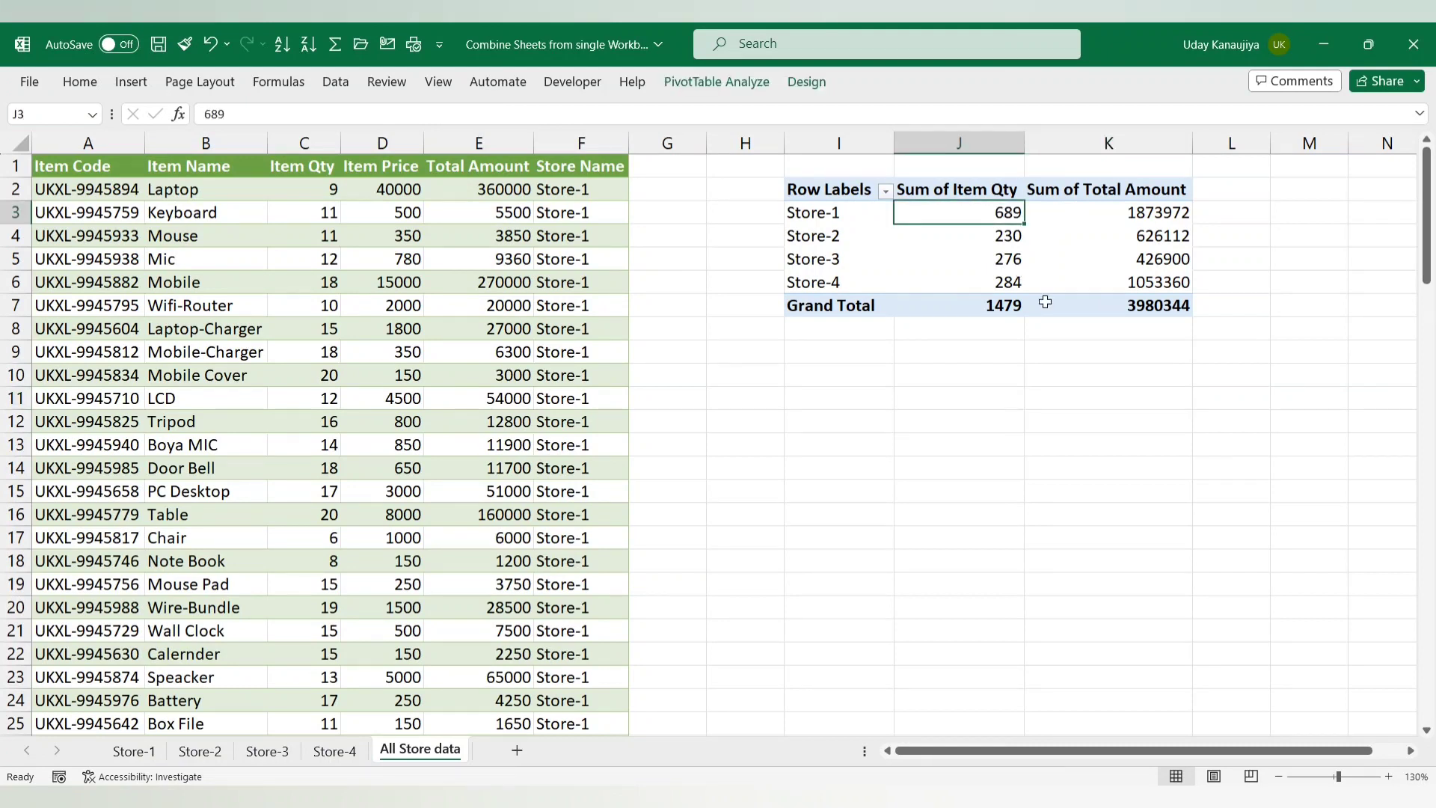
pyautogui.click(1165, 210)
pyautogui.click(837, 238)
pyautogui.click(1017, 240)
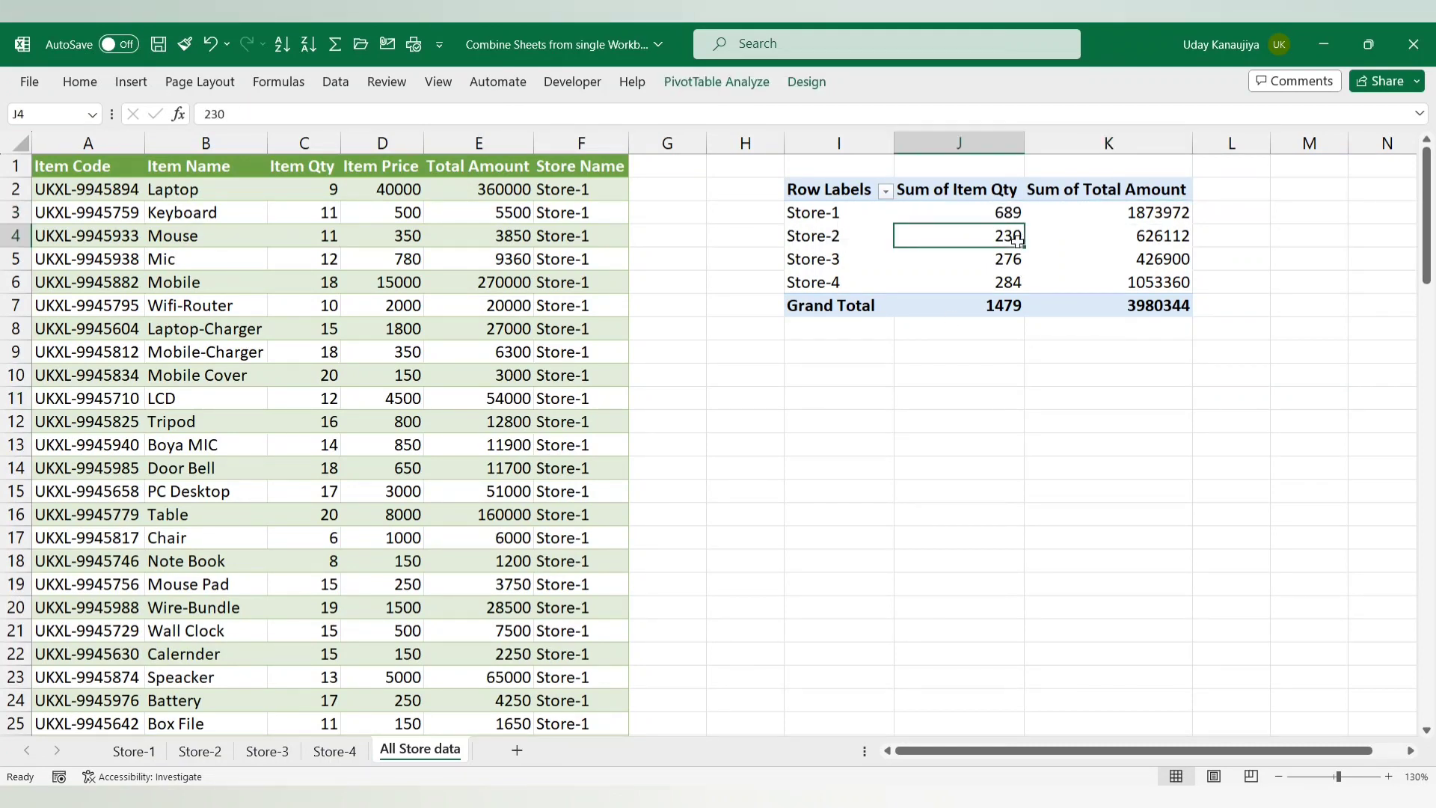
pyautogui.click(1168, 238)
pyautogui.click(1066, 423)
pyautogui.click(1075, 263)
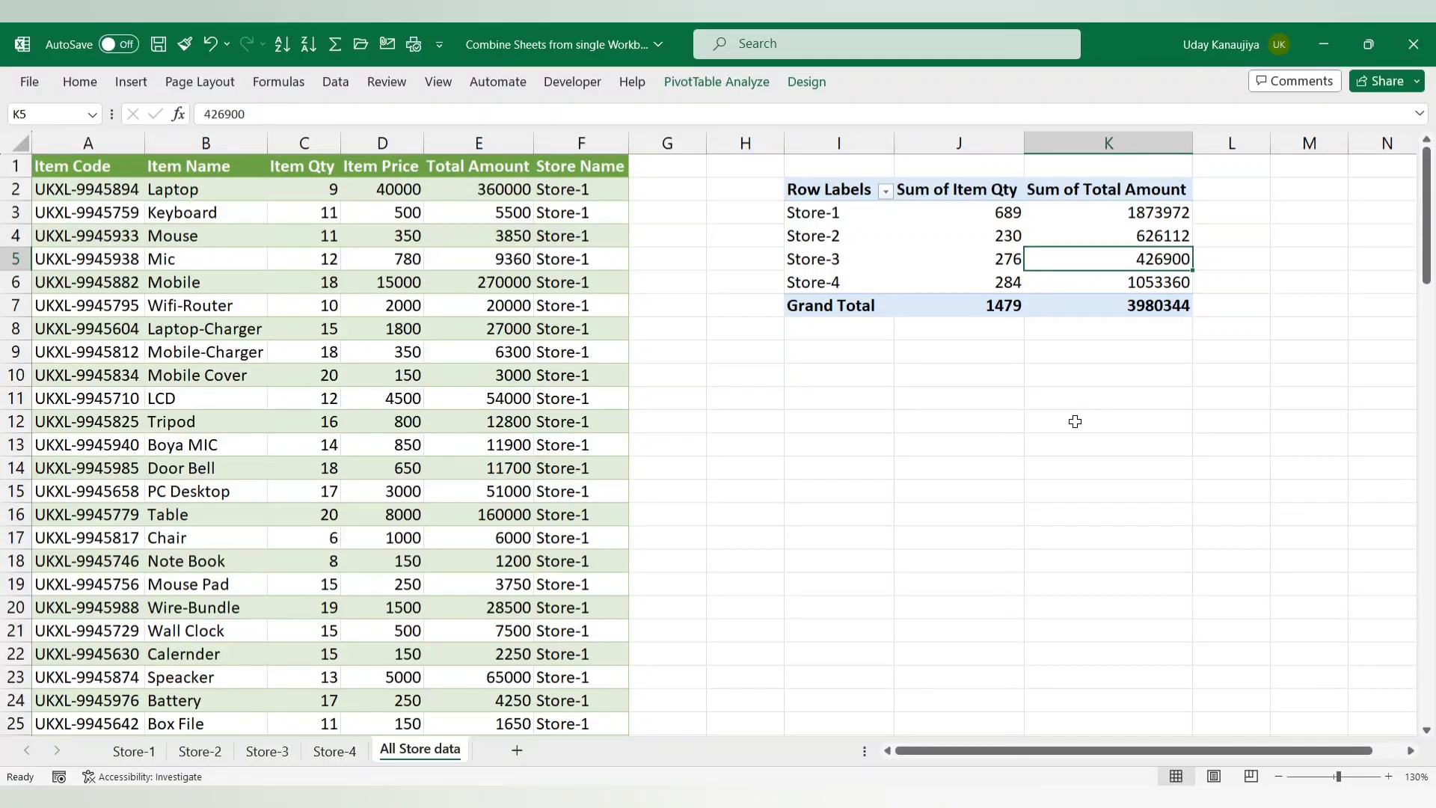
pyautogui.moveTo(338, 215); pyautogui.dragTo(620, 425)
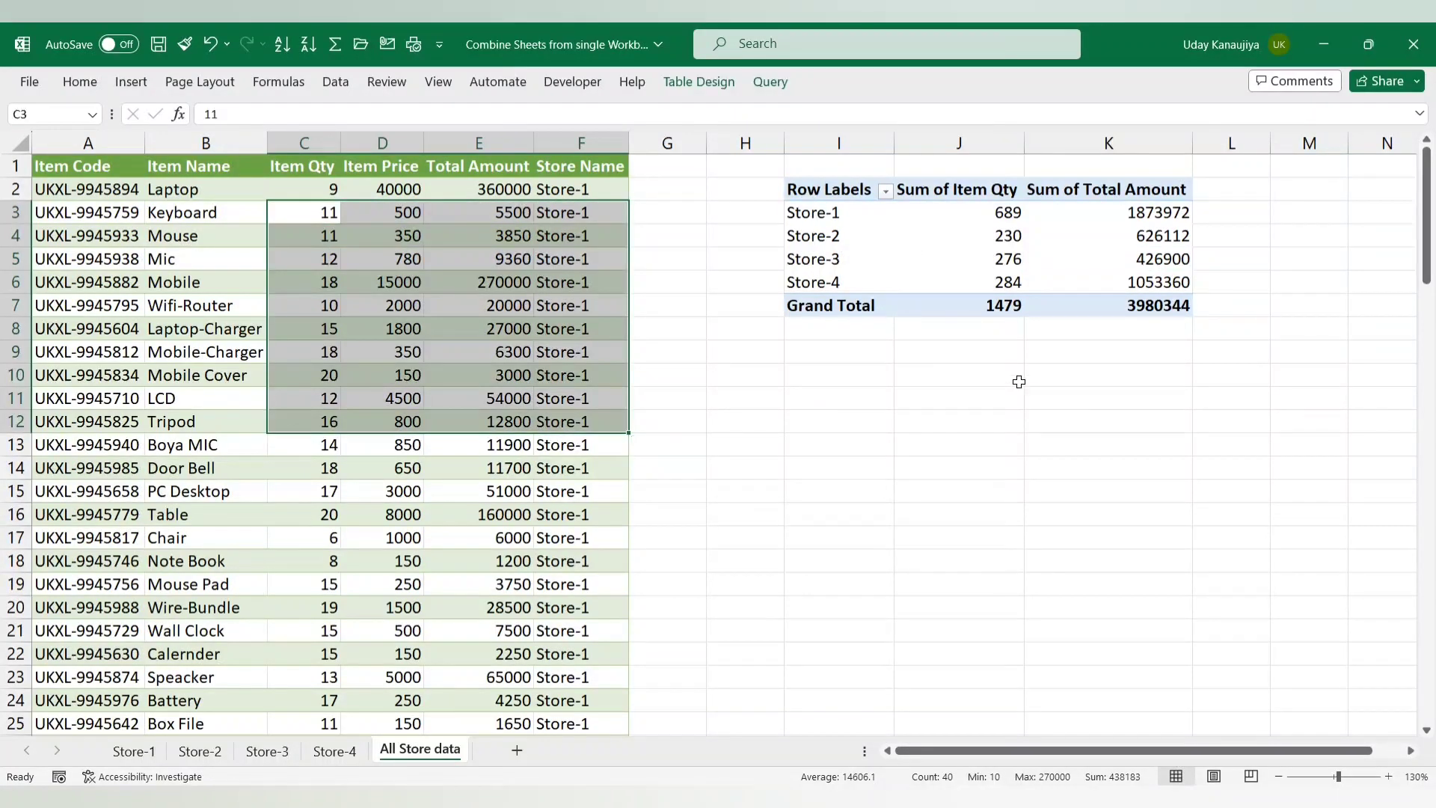
pyautogui.moveTo(830, 374); pyautogui.dragTo(1309, 607)
pyautogui.click(1031, 510)
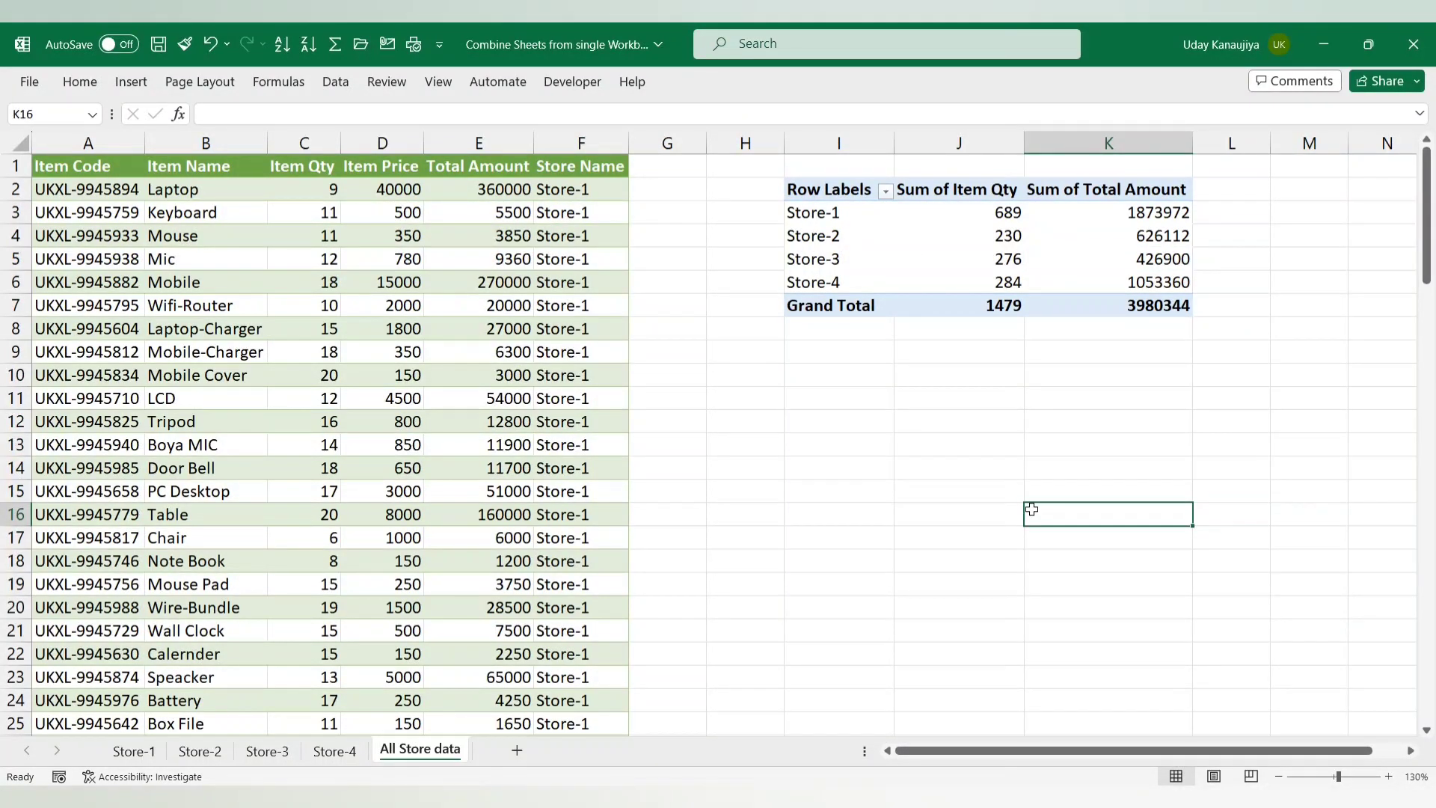
# Look through the four store sheets and return to the pivot summary on the All Store data sheet
pyautogui.click(334, 751)
pyautogui.click(267, 751)
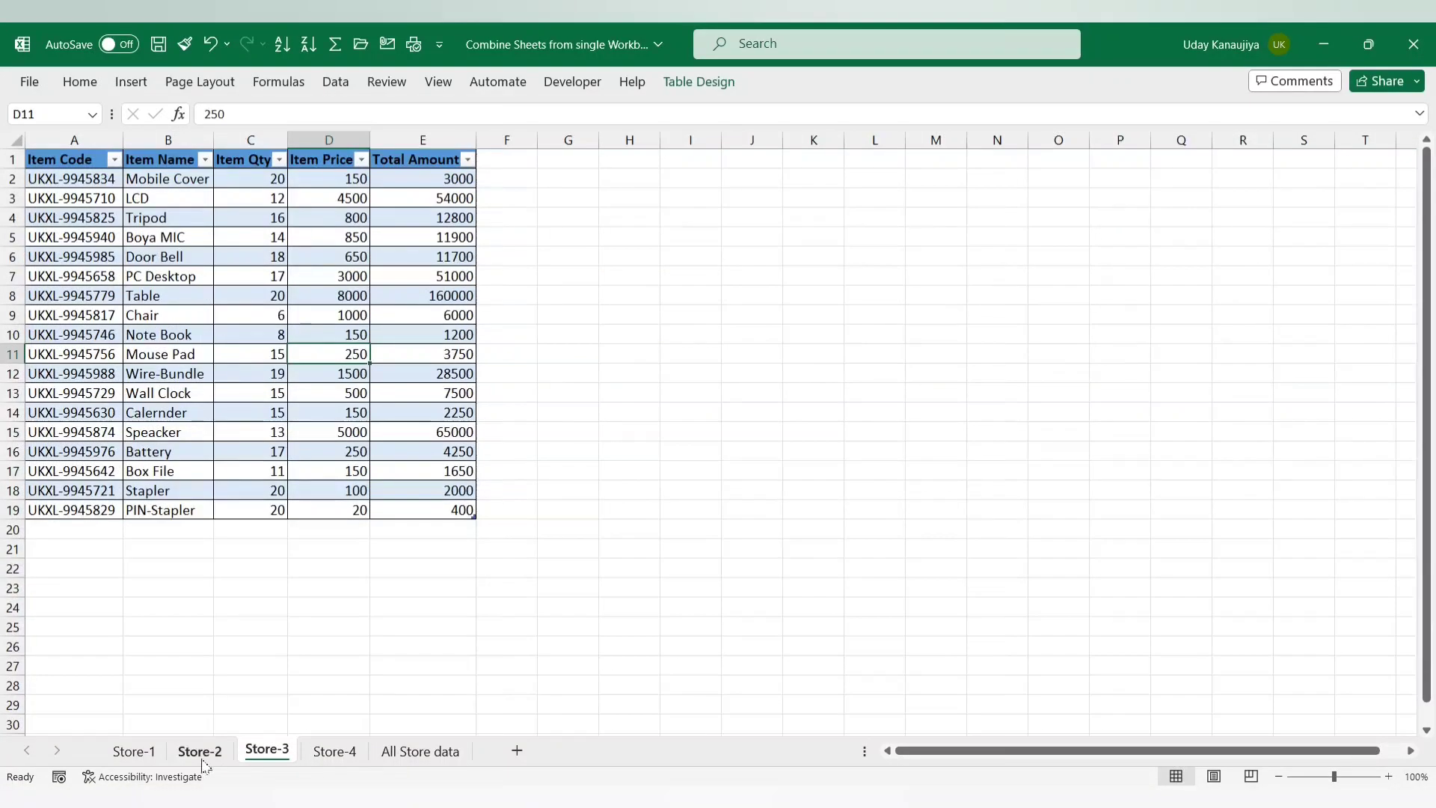
pyautogui.click(200, 750)
pyautogui.click(131, 752)
pyautogui.click(329, 752)
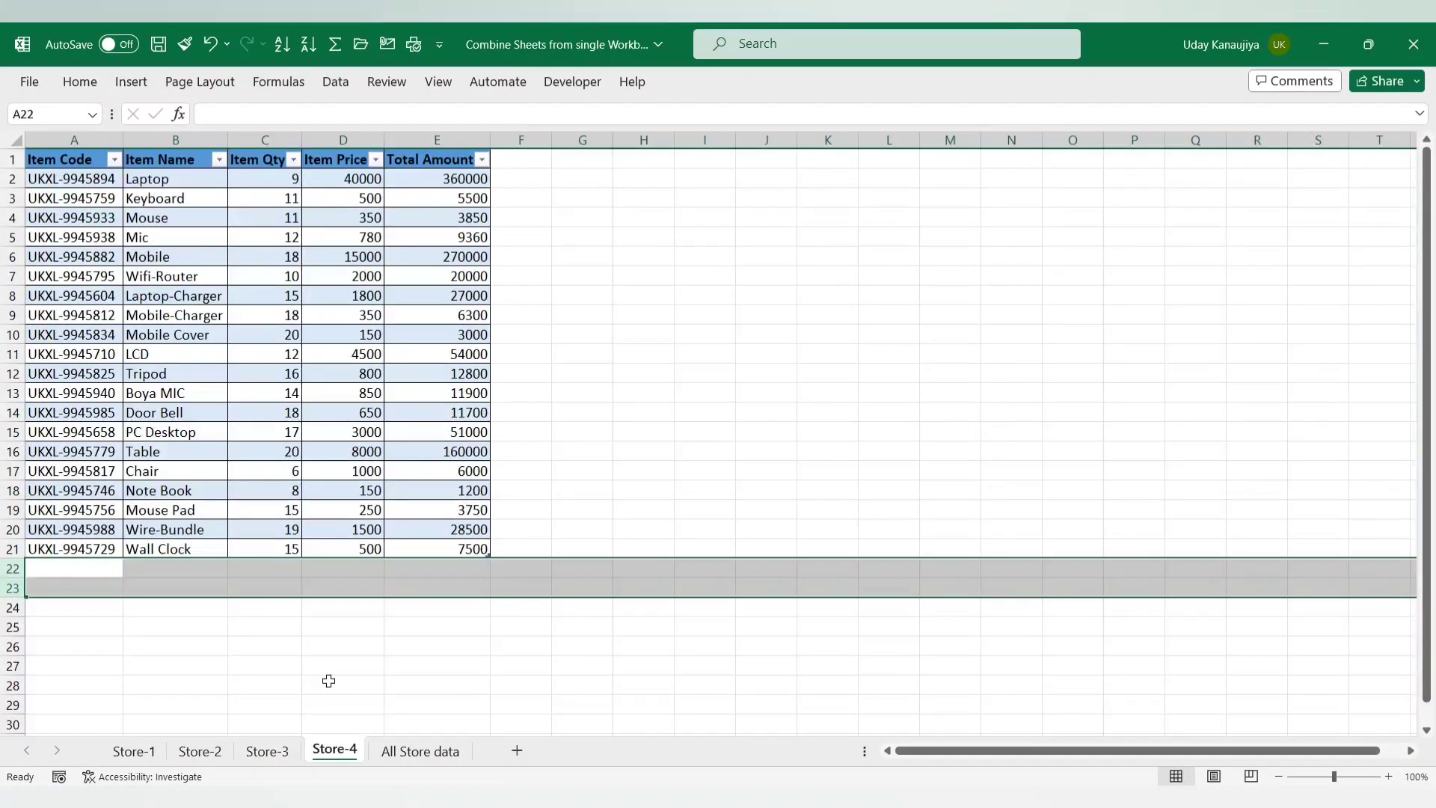
pyautogui.click(456, 751)
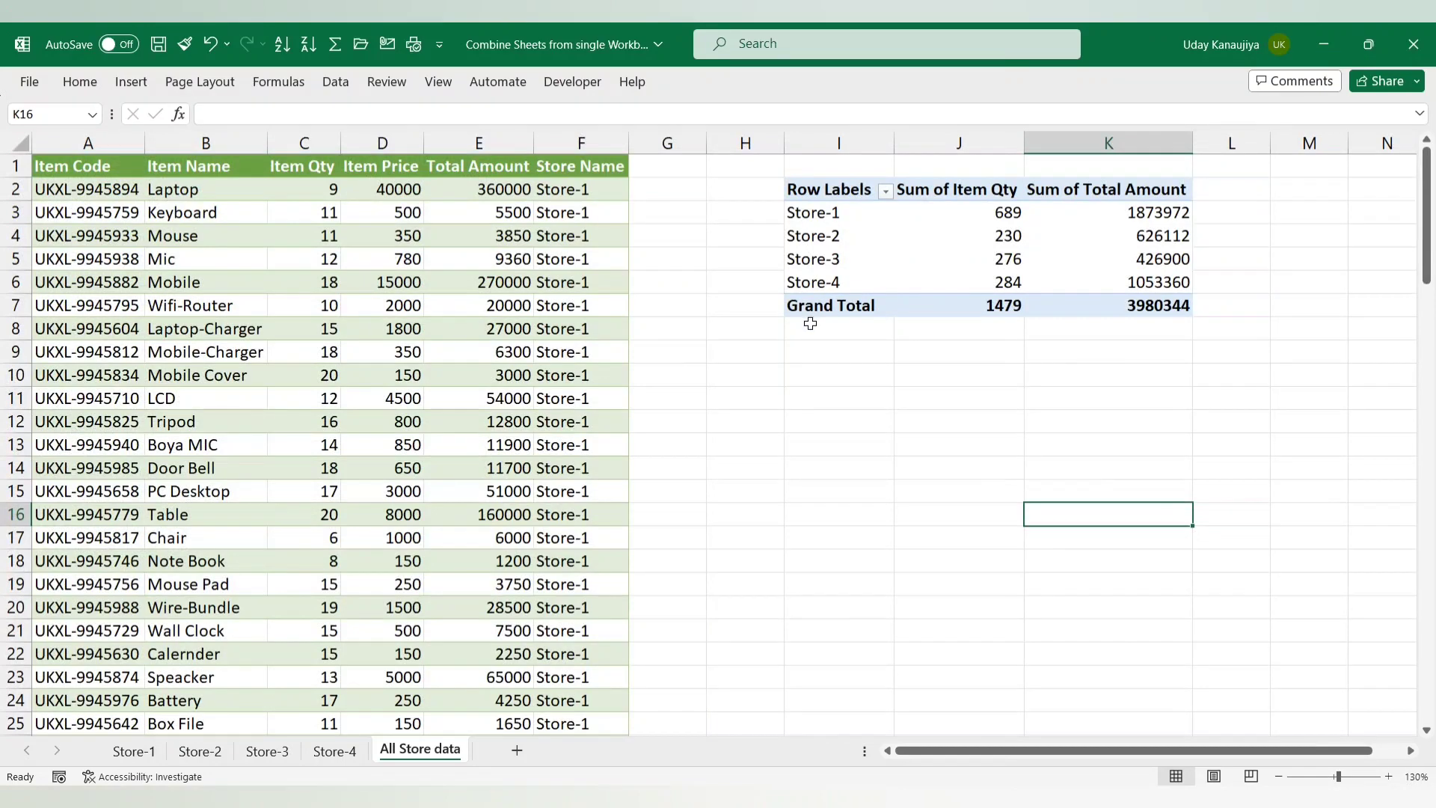
pyautogui.moveTo(810, 323); pyautogui.dragTo(1131, 476)
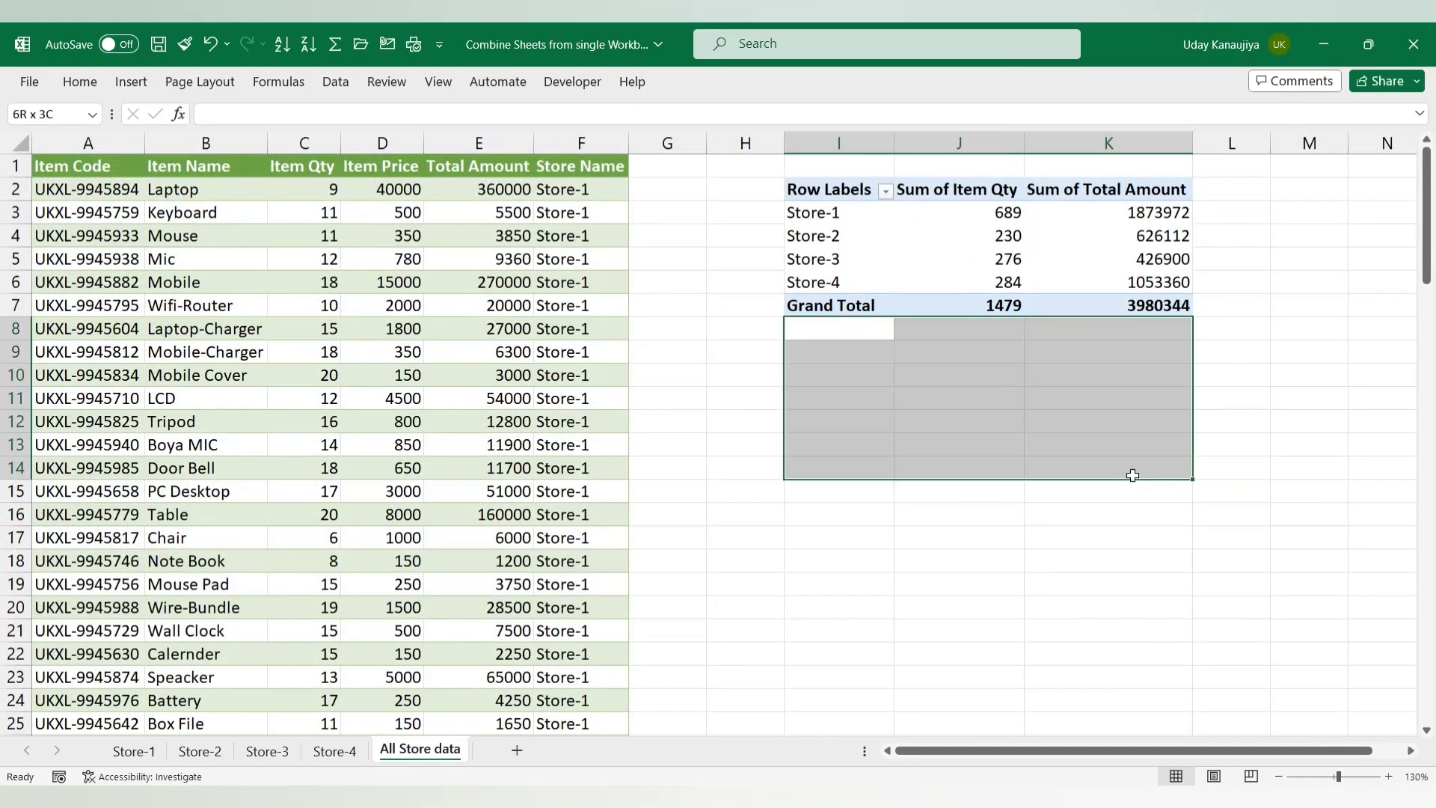
# Check where the Store-4 table ends, then switch to the Book1 workbook and copy its item rows in A1:E9
pyautogui.click(868, 421)
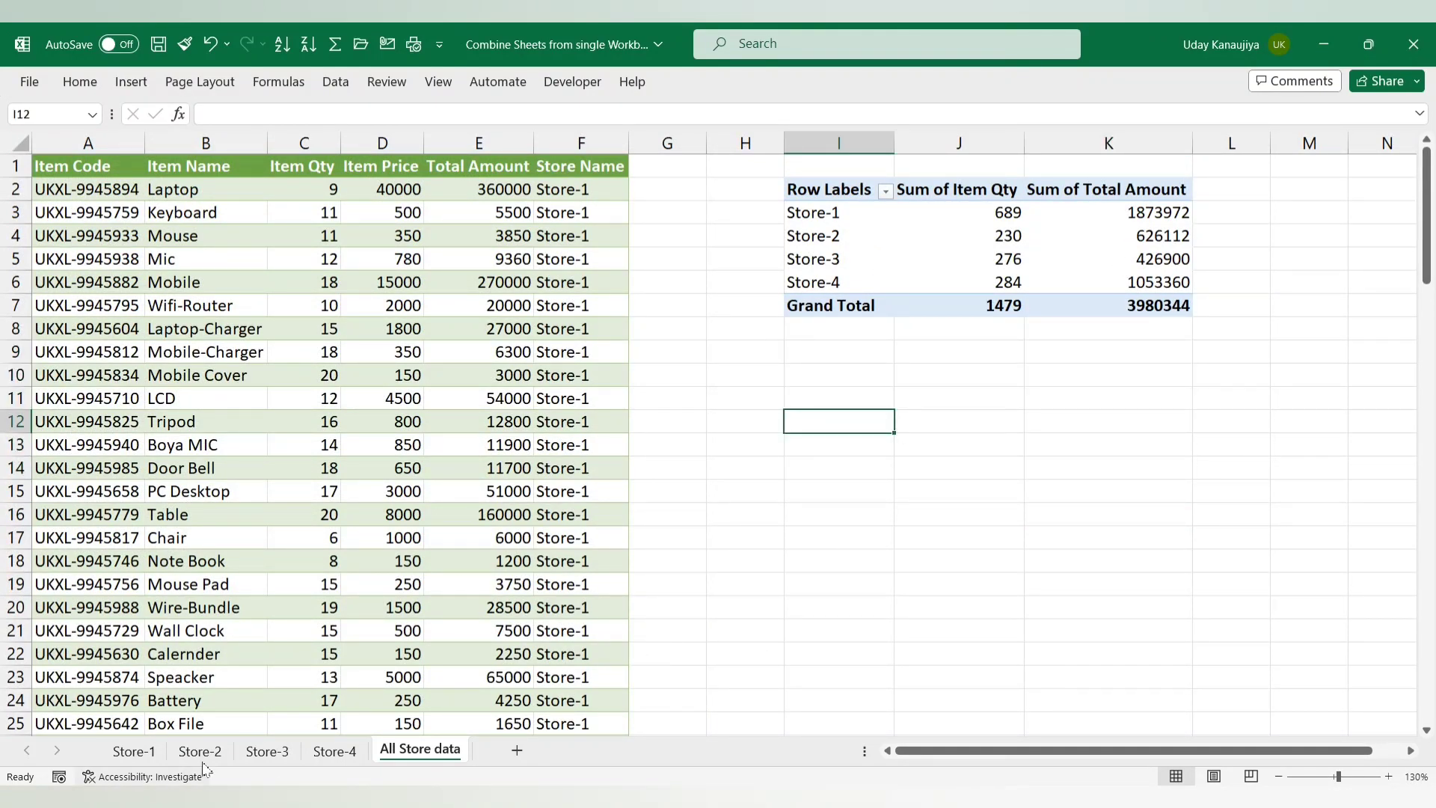
pyautogui.click(334, 751)
pyautogui.moveTo(80, 566); pyautogui.dragTo(410, 705)
pyautogui.click(611, 507)
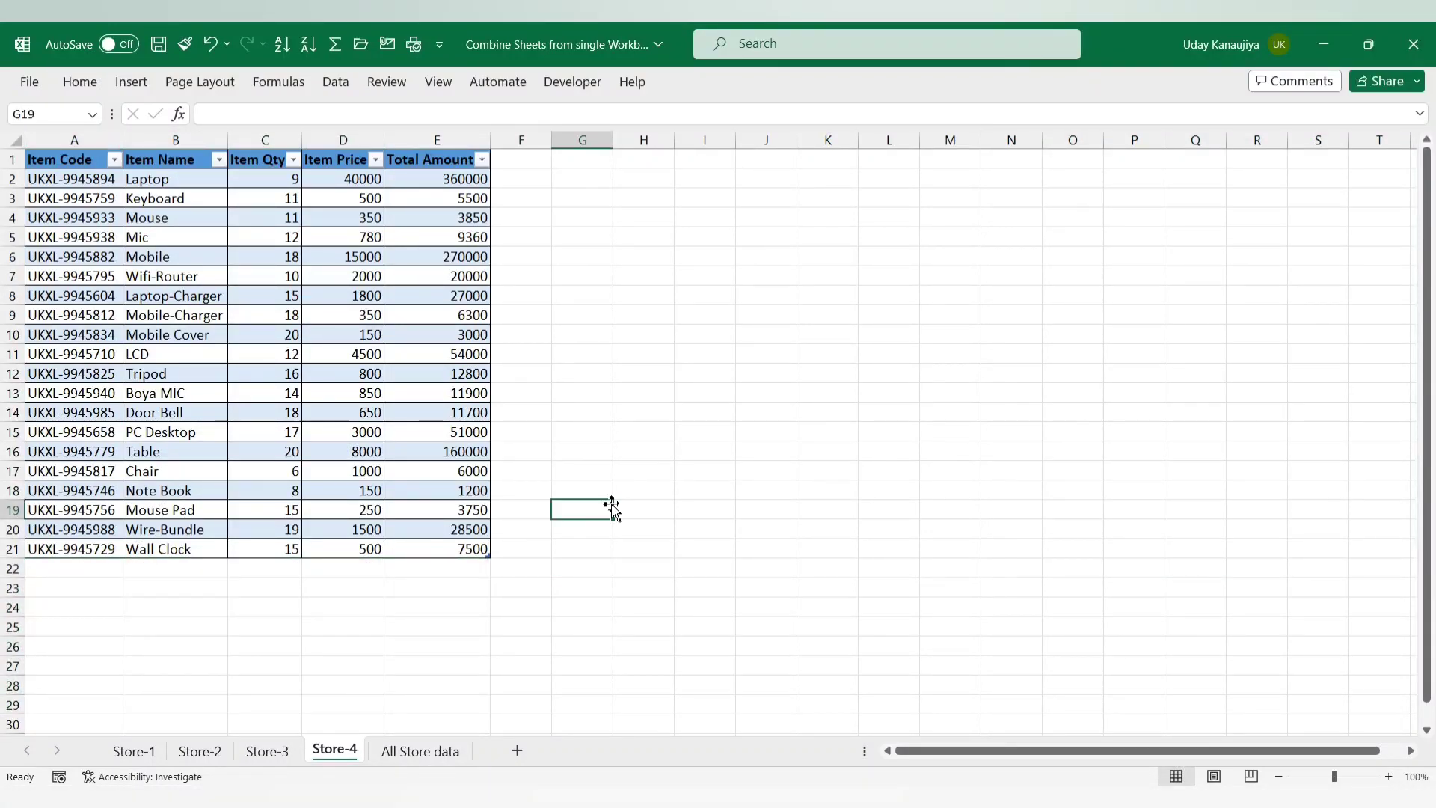
pyautogui.moveTo(865, 718)
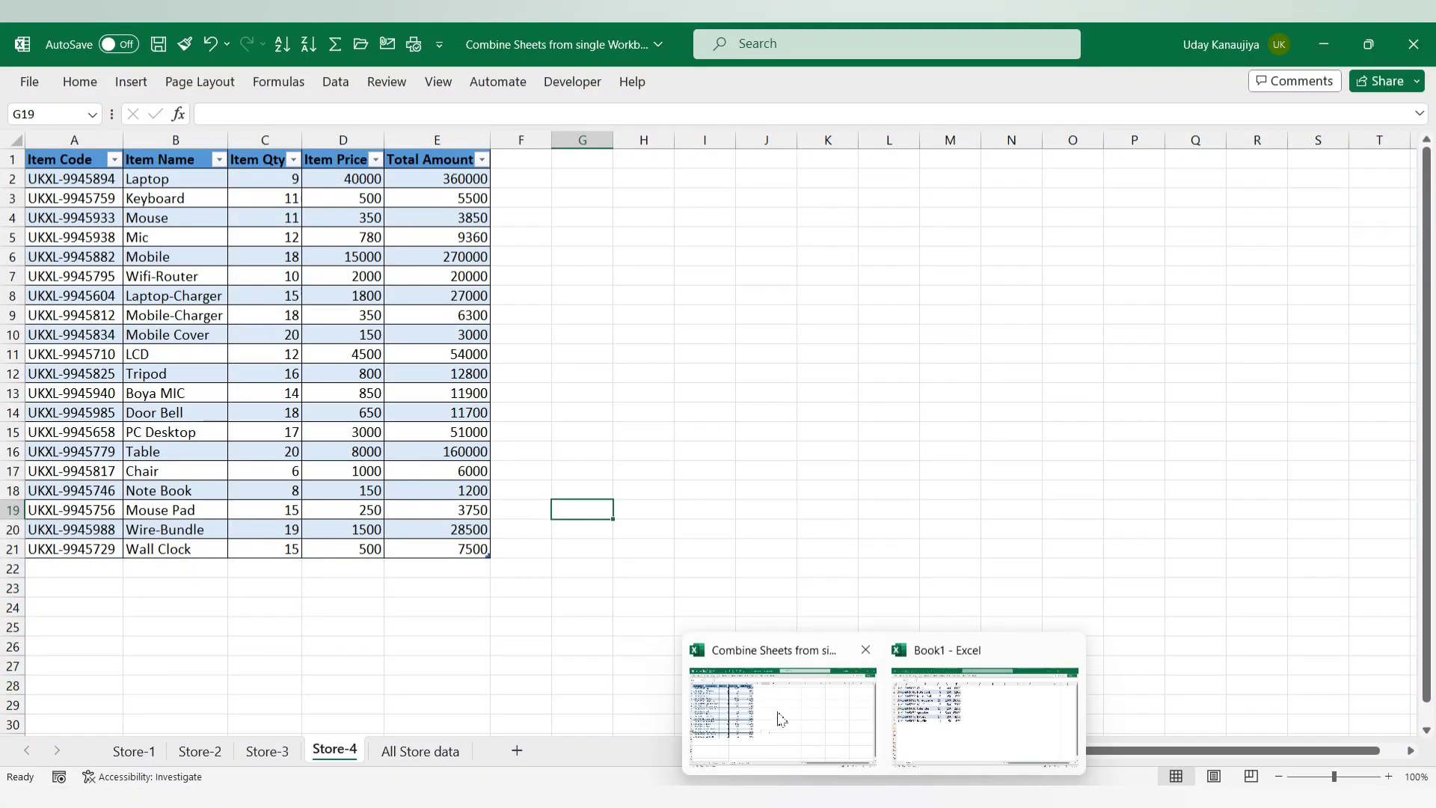
pyautogui.click(984, 733)
pyautogui.moveTo(102, 176); pyautogui.dragTo(516, 428)
pyautogui.hotkey('ctrl', 'c')
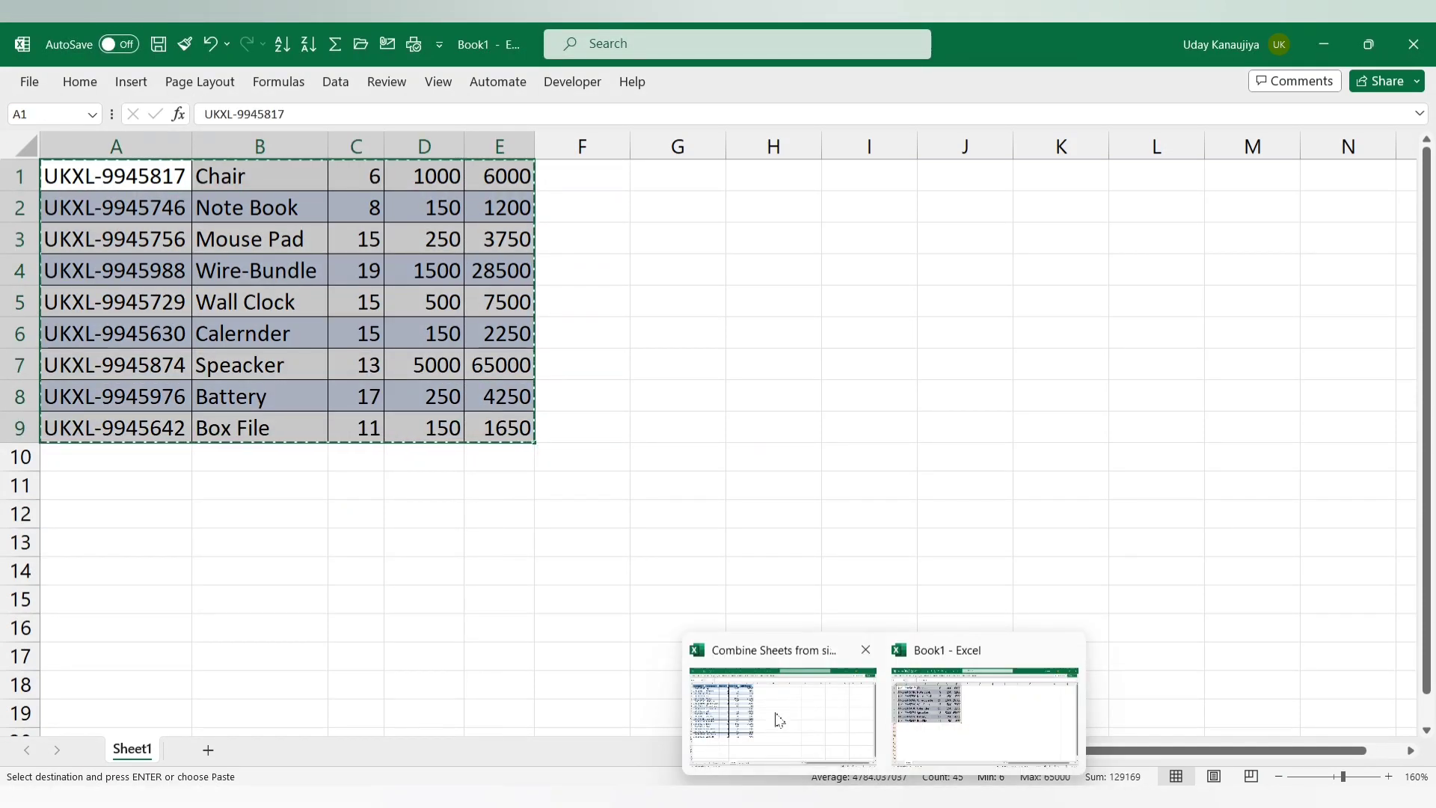
# Paste the copied item rows under the Store-4 table starting at A22, check the extended table, and save the workbook
pyautogui.click(785, 715)
pyautogui.click(76, 573)
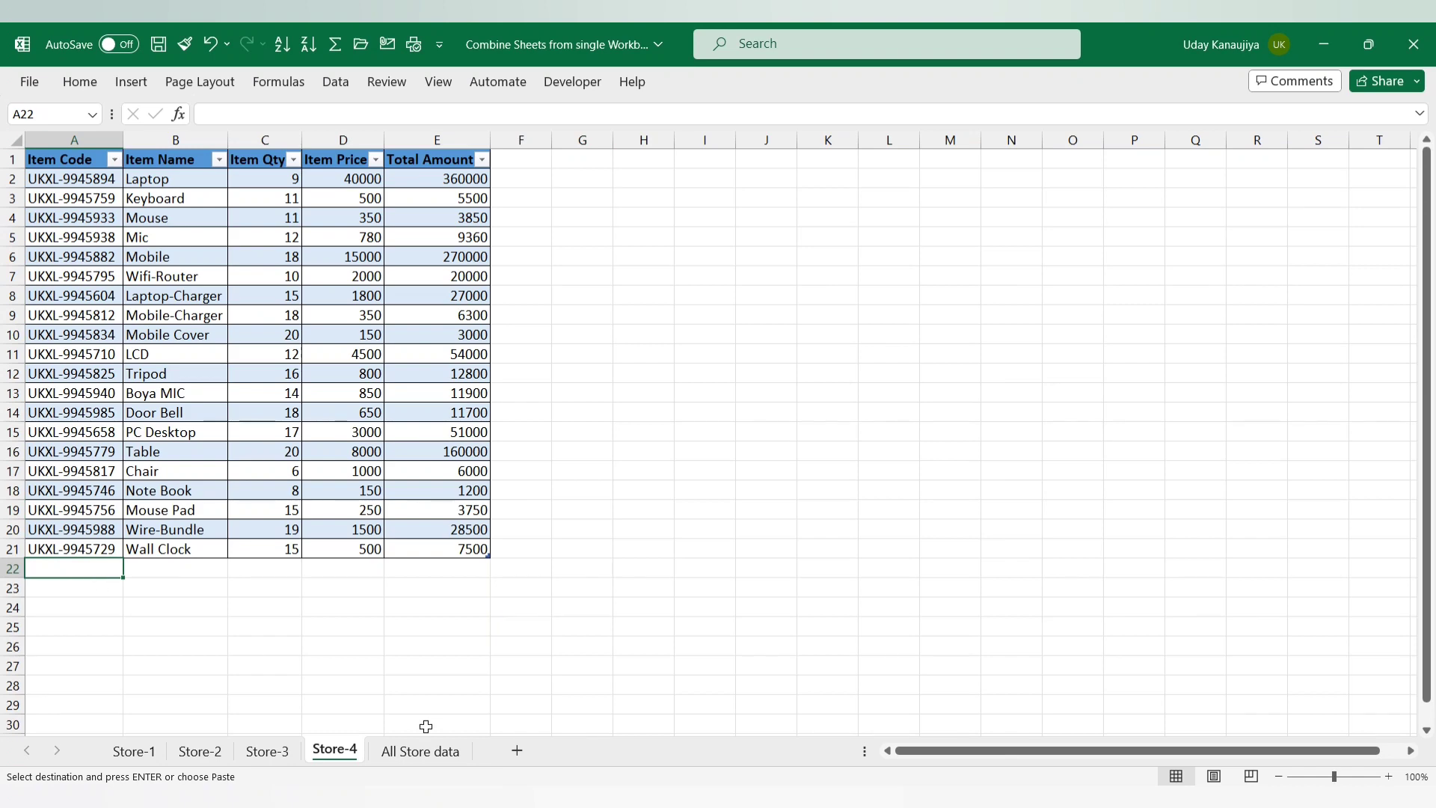
pyautogui.hotkey('ctrl', 'v')
pyautogui.scroll(-3, 438, 569)
pyautogui.click(438, 568)
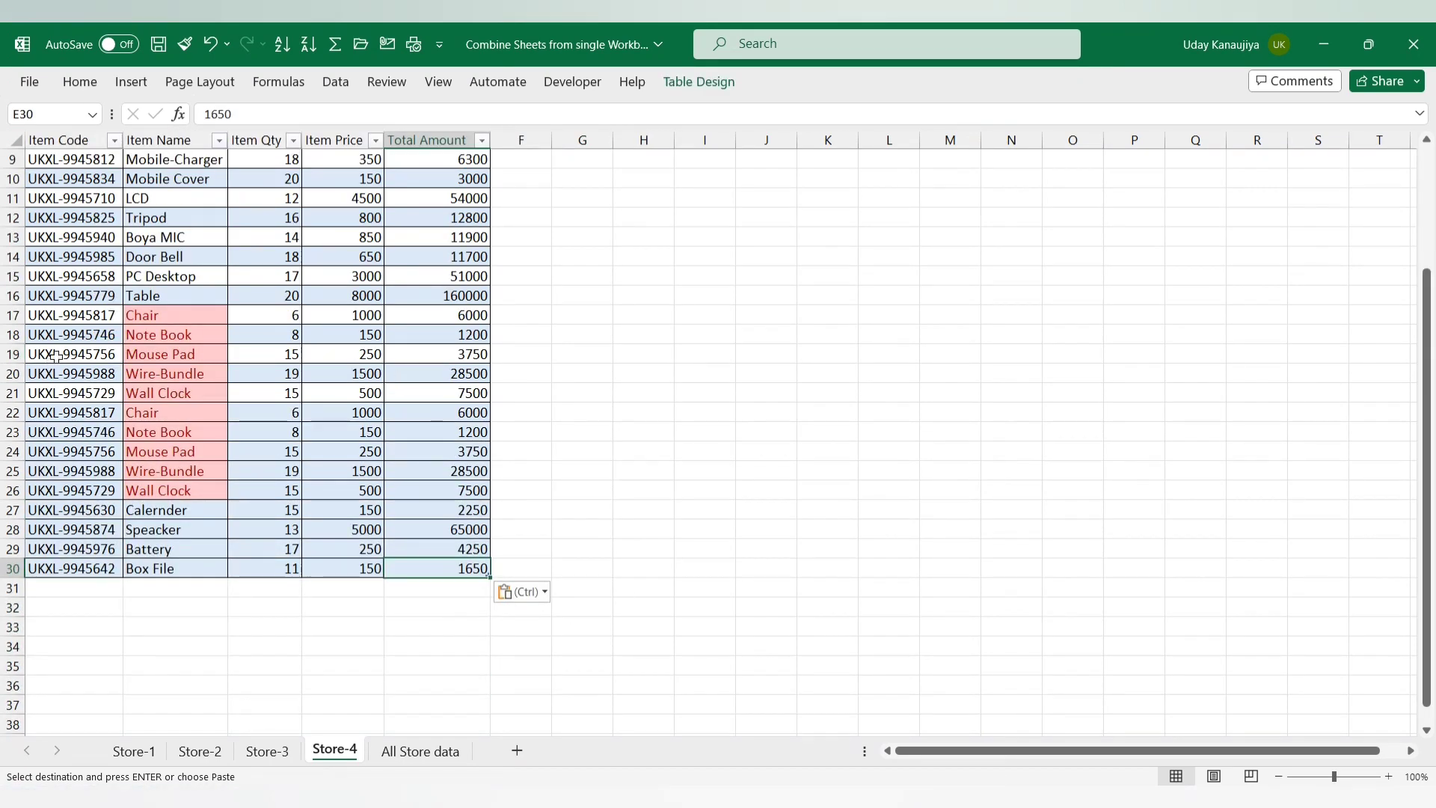
pyautogui.moveTo(58, 332); pyautogui.dragTo(434, 562)
pyautogui.scroll(3, 434, 561)
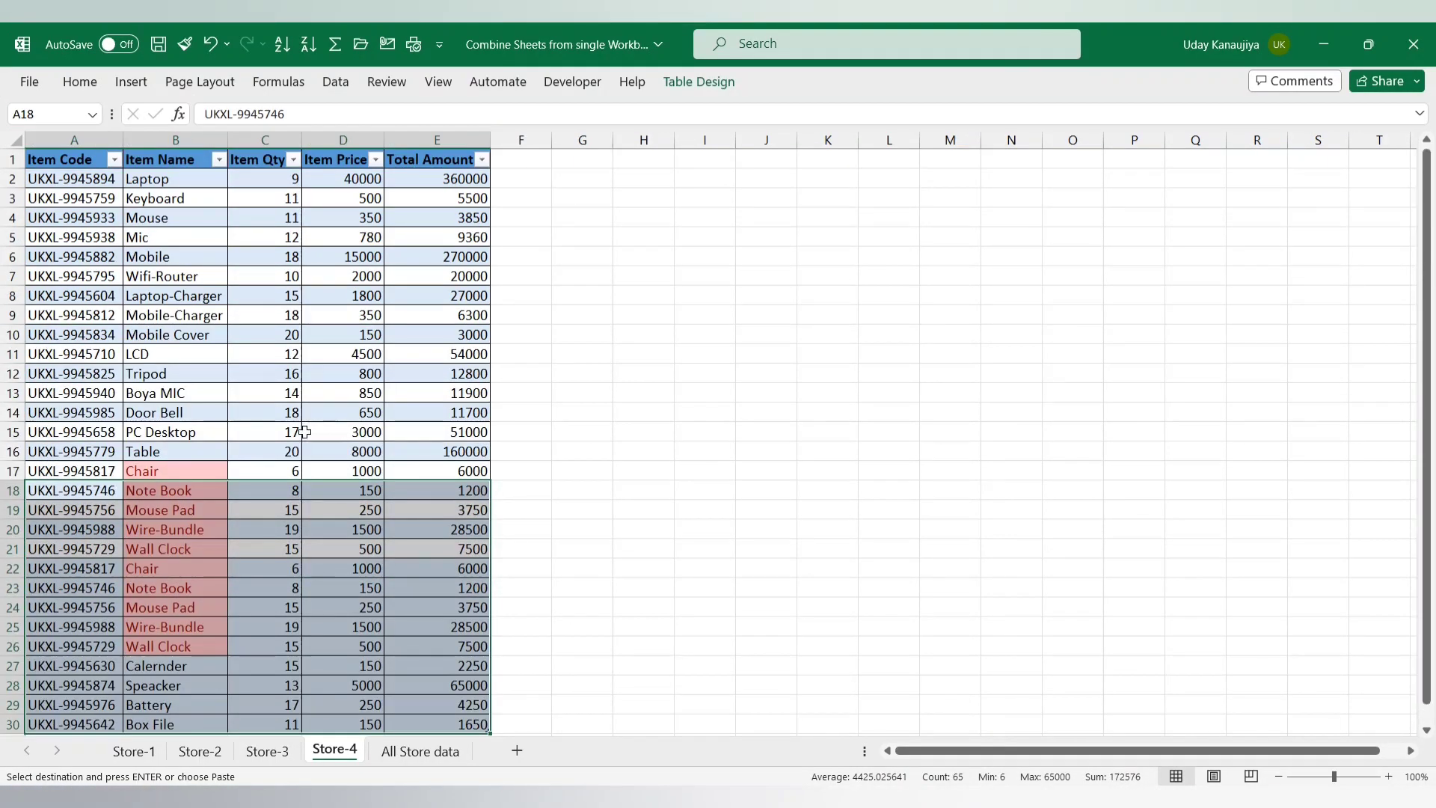
pyautogui.click(159, 47)
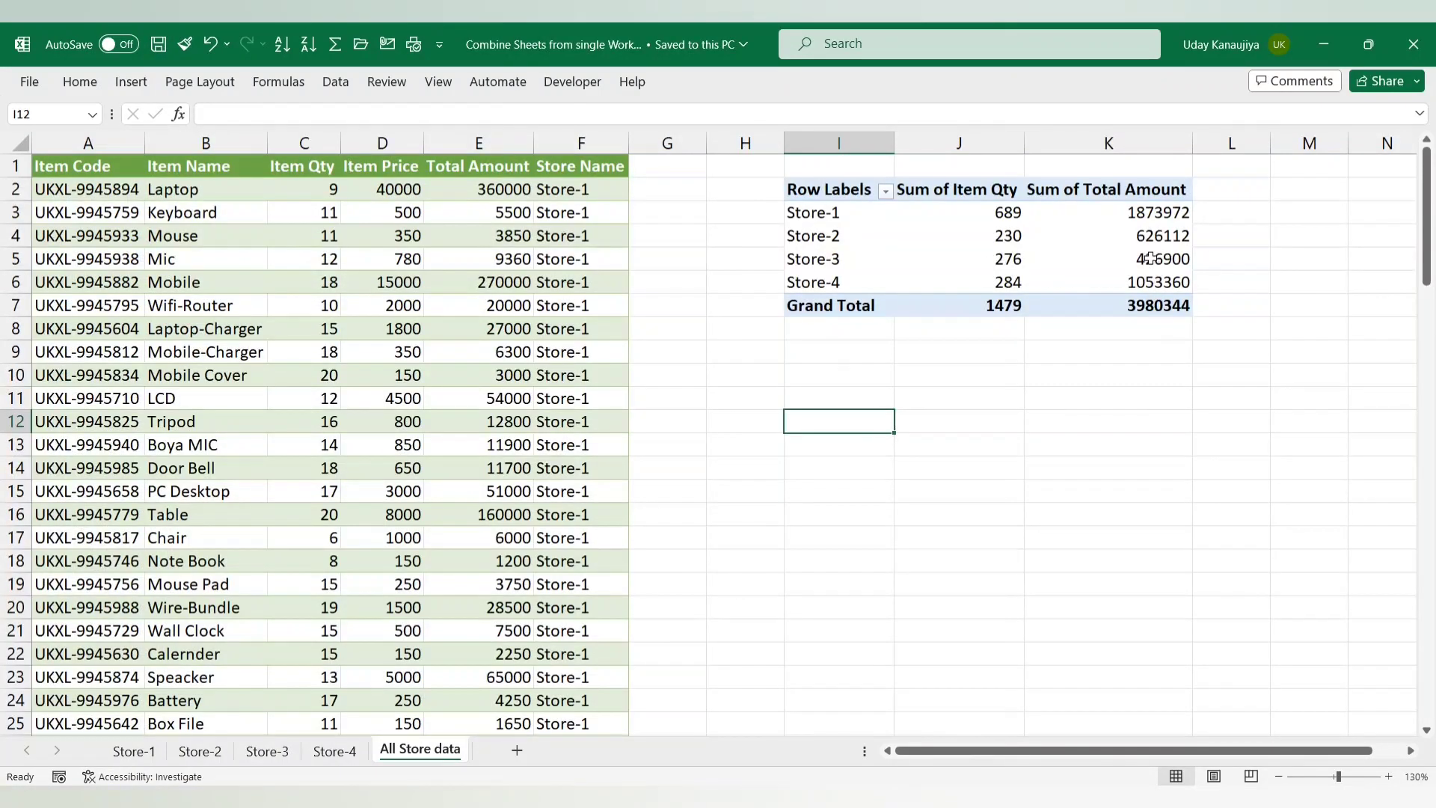
# Compare the sum of Store-4's Total Amount column with the store totals in the PivotTable on the All Store data sheet
pyautogui.click(1149, 258)
pyautogui.click(335, 751)
pyautogui.scroll(-3, 324, 603)
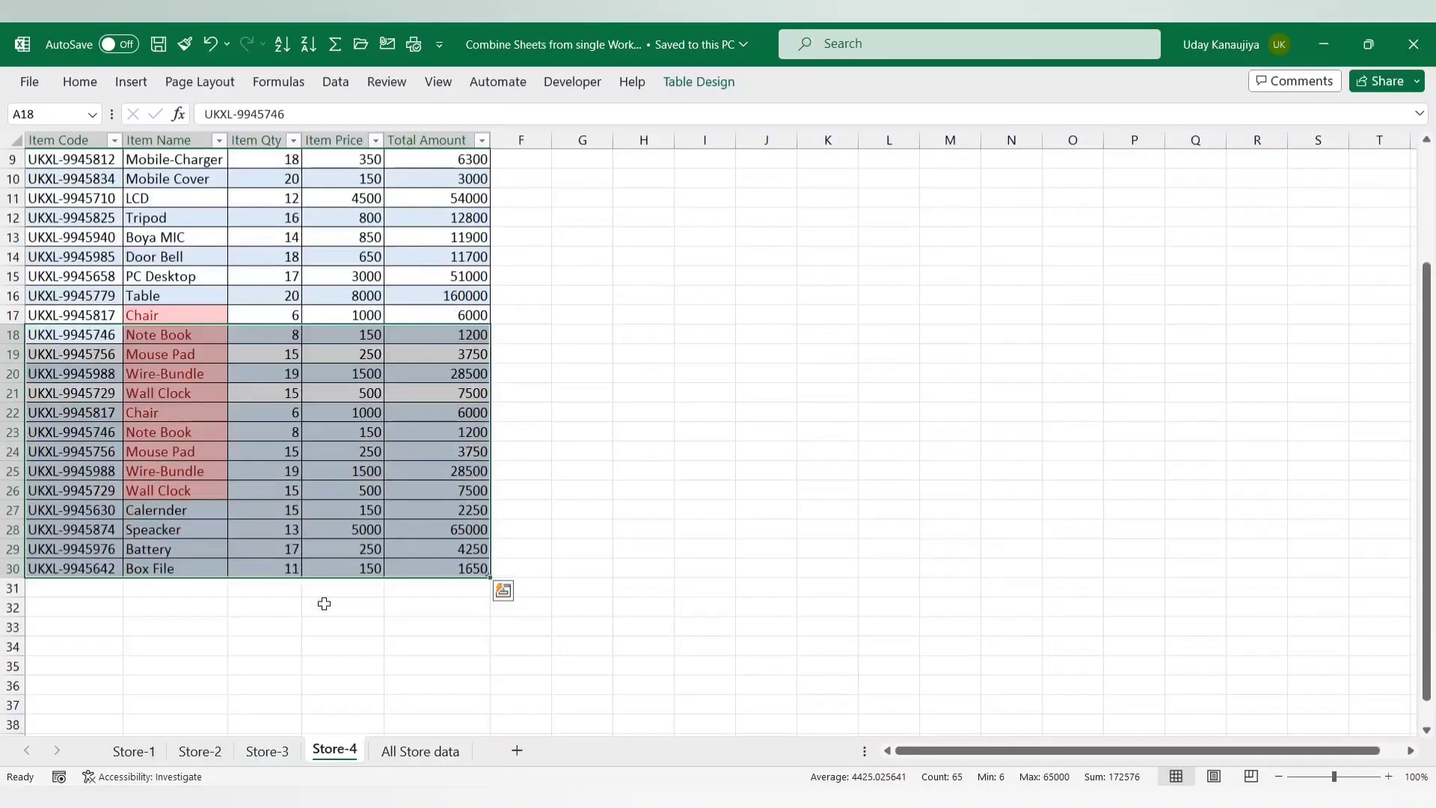
pyautogui.scroll(3, 323, 603)
pyautogui.moveTo(456, 183); pyautogui.dragTo(428, 717)
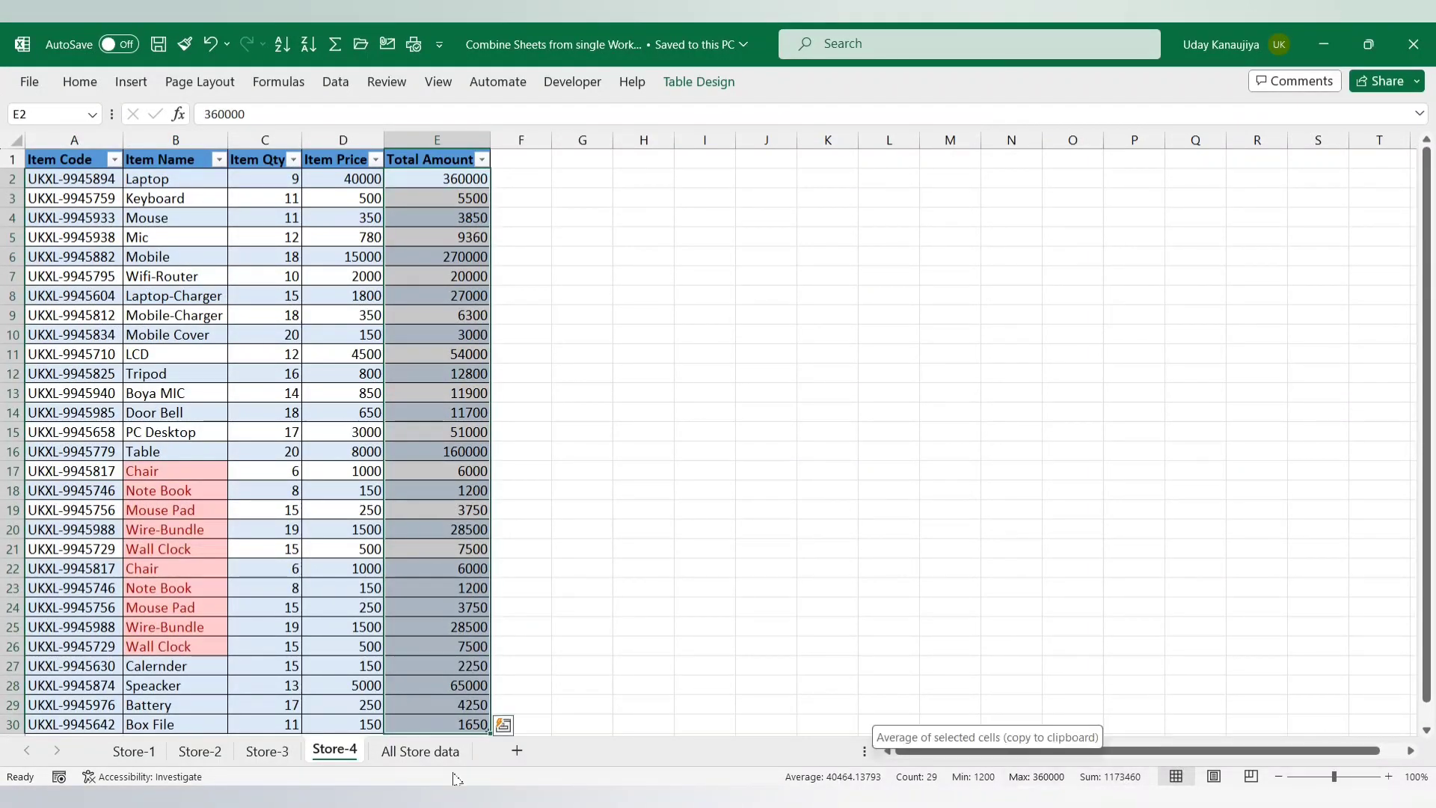
pyautogui.click(418, 751)
pyautogui.click(1077, 282)
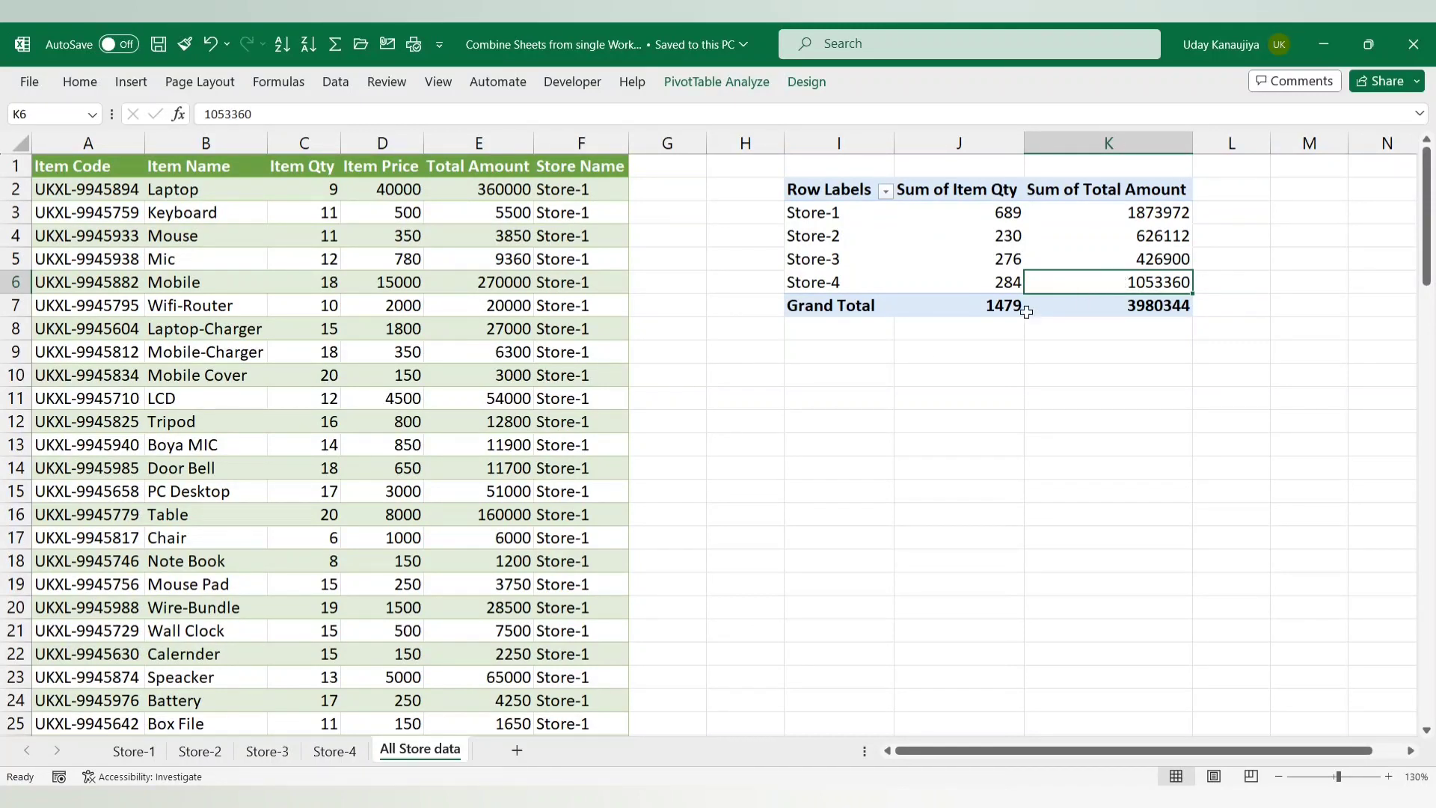
pyautogui.click(1122, 251)
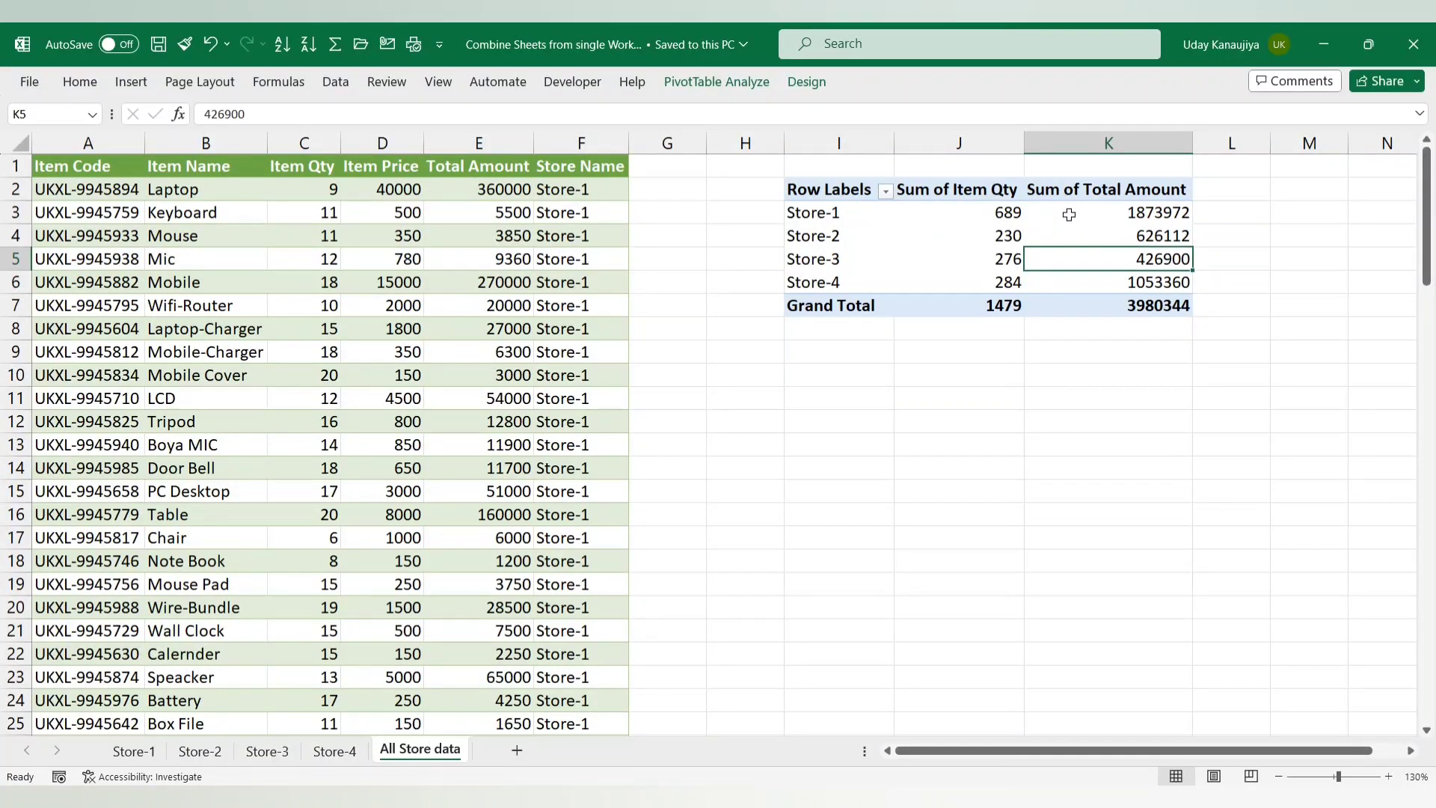
pyautogui.click(1148, 232)
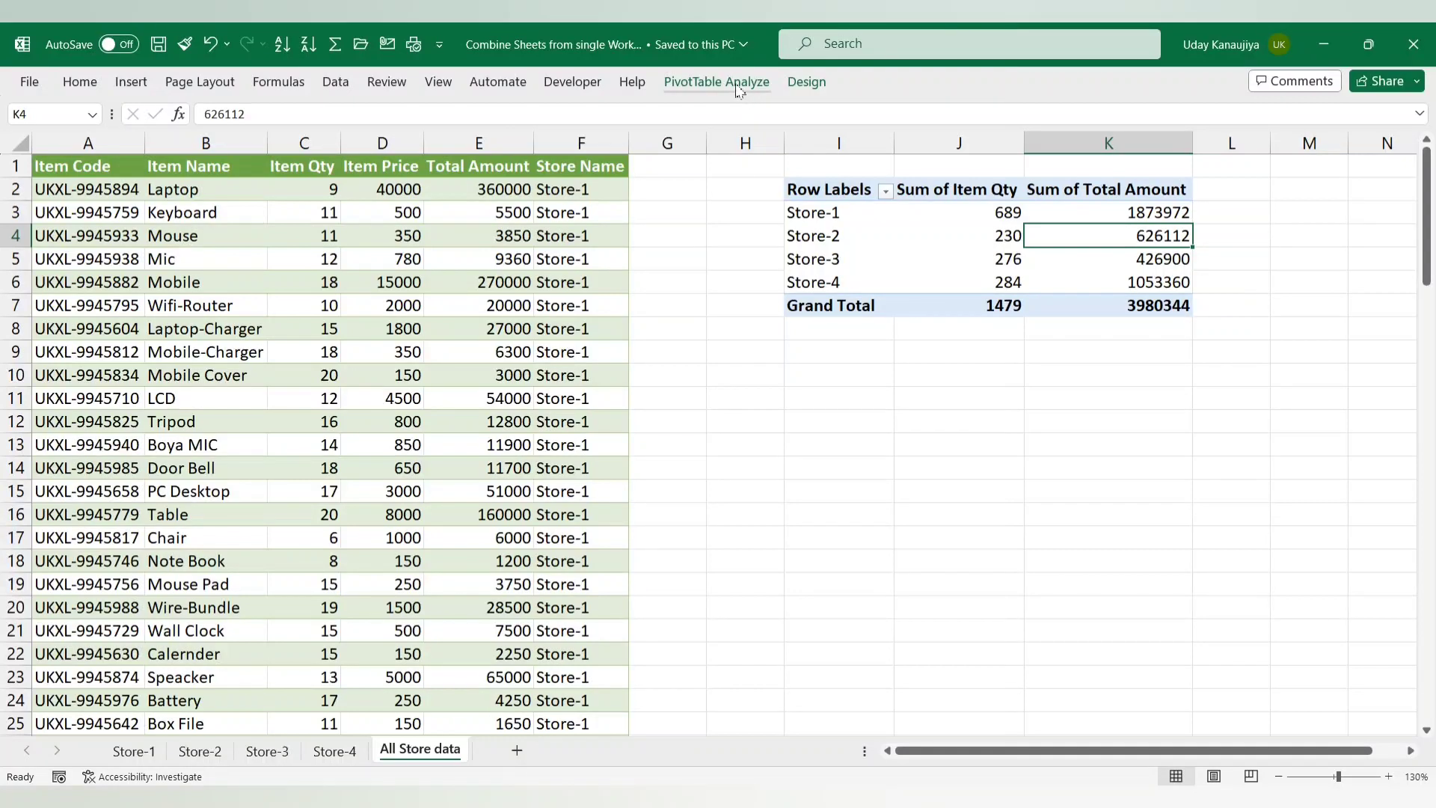
# Refresh all workbook data to load the added Store-4 rows into the combined All Store data table
pyautogui.click(736, 84)
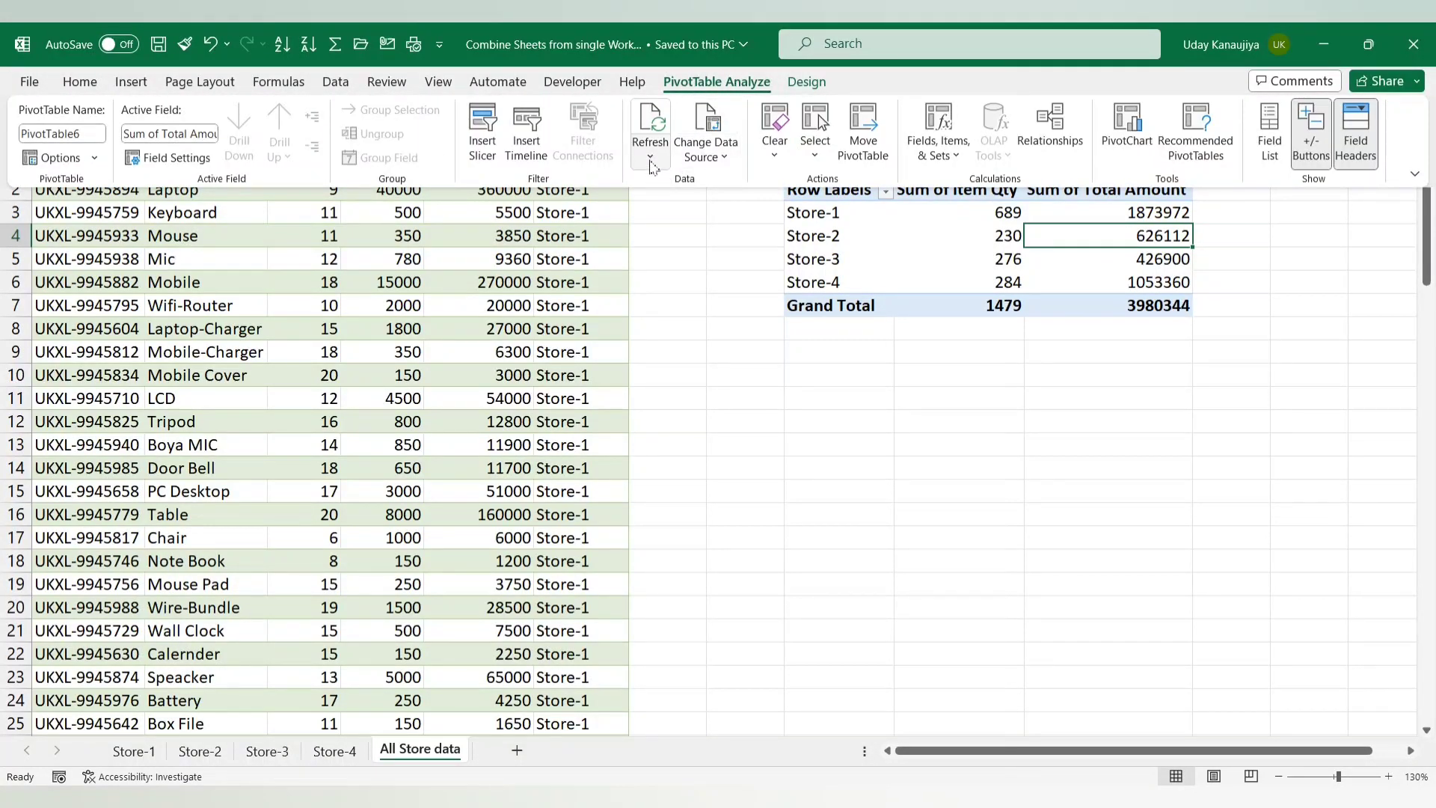
pyautogui.click(651, 157)
pyautogui.click(691, 213)
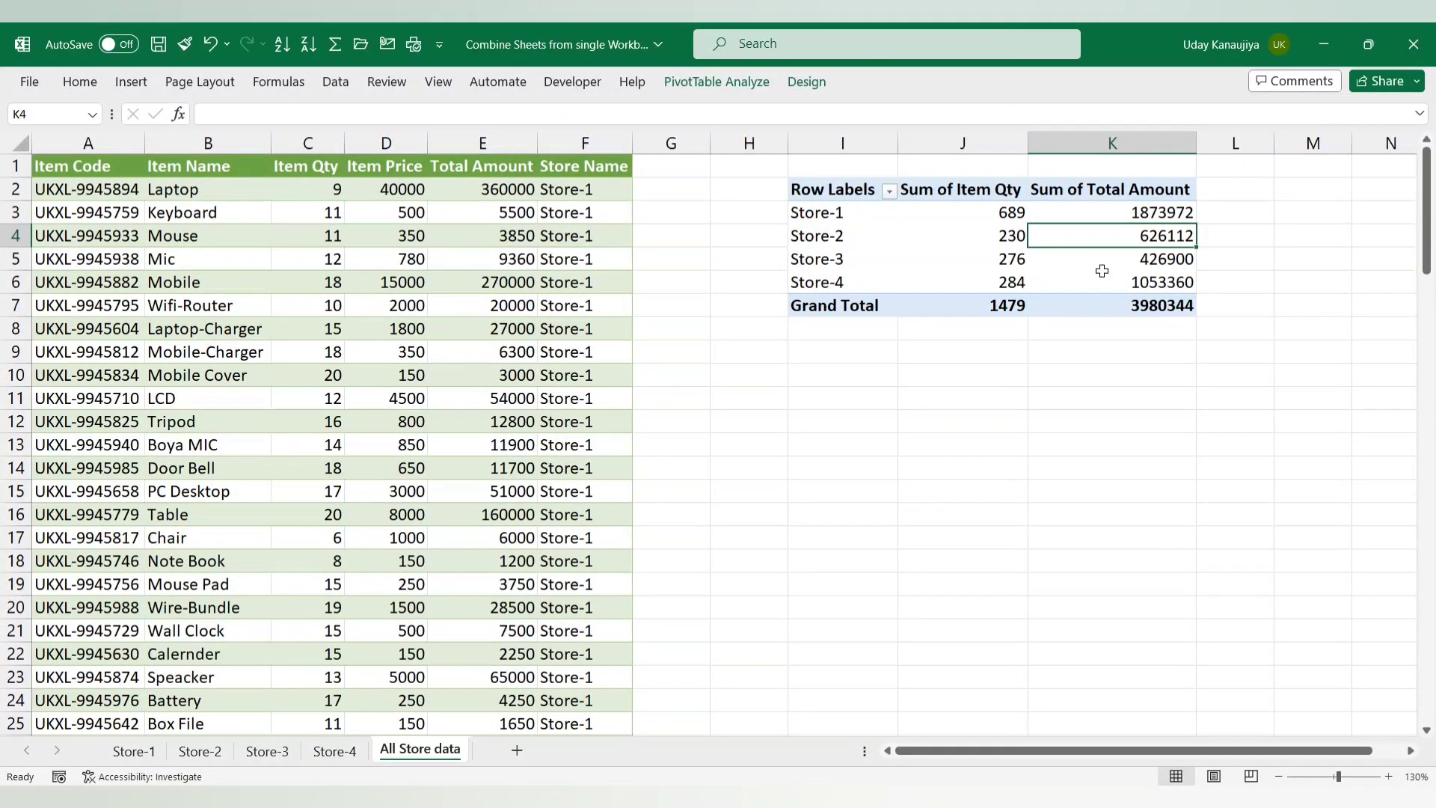
# Run Refresh All again to update the PivotTable from the combined table, and check Store-4's total amount
pyautogui.click(1110, 288)
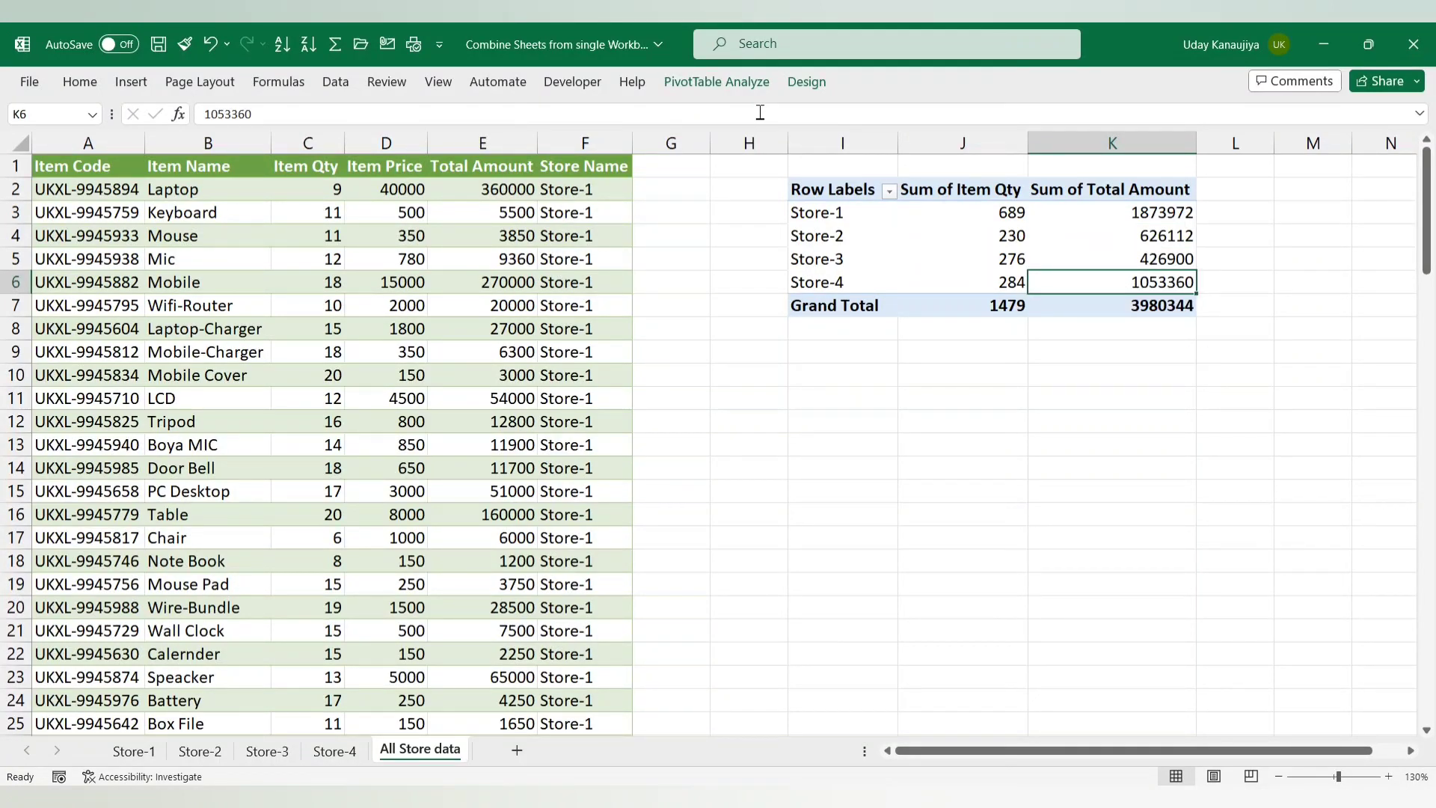
pyautogui.click(729, 81)
pyautogui.click(650, 159)
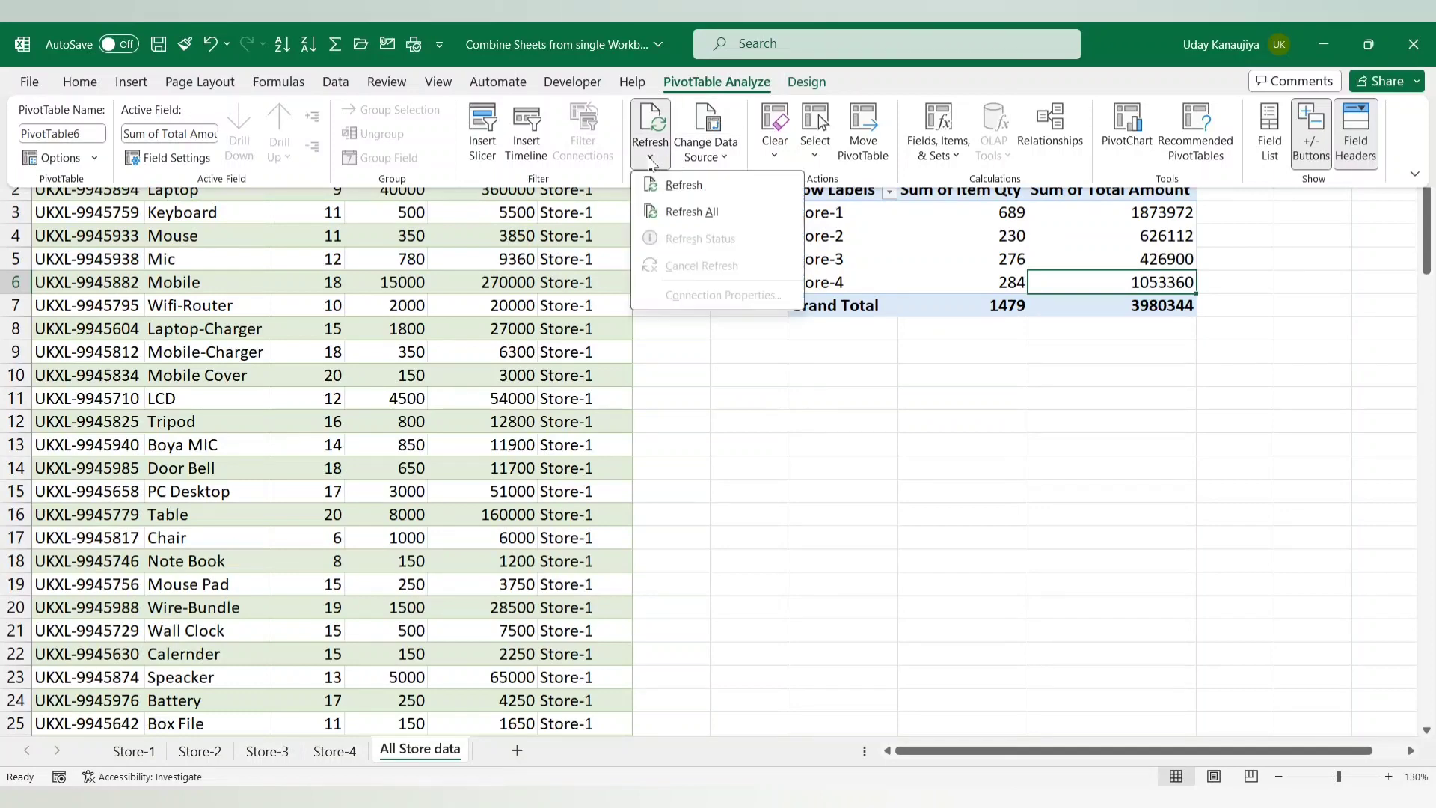
pyautogui.click(691, 213)
pyautogui.click(1152, 397)
pyautogui.click(1143, 291)
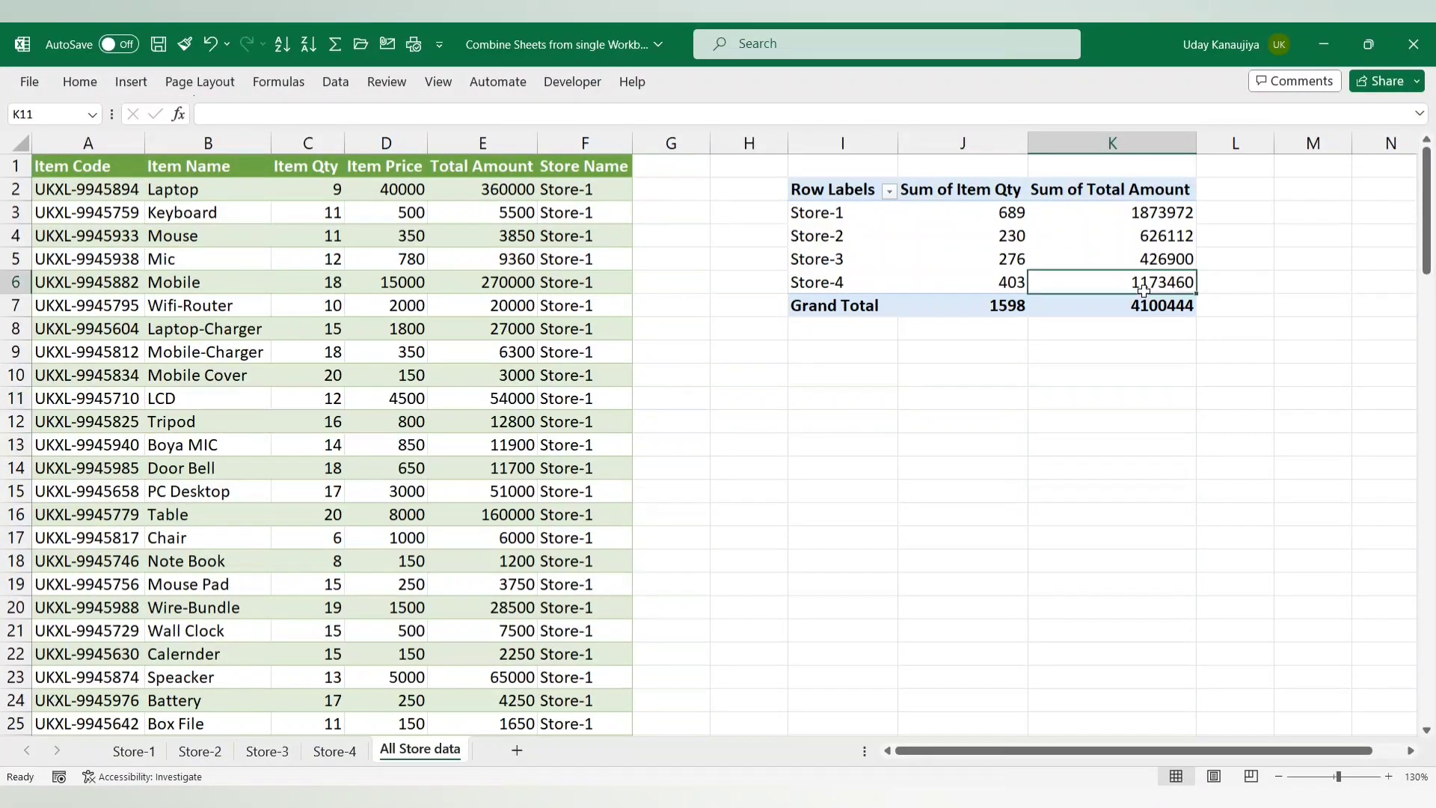
# Look through the store sheets again, review each store's total amount in the PivotTable, and return to the All Store data sheet
pyautogui.hotkey('ctrl', 'pageup')
pyautogui.hotkey('ctrl', 'pageup')
pyautogui.hotkey('ctrl', 'pageup')
pyautogui.hotkey('ctrl', 'pageup')
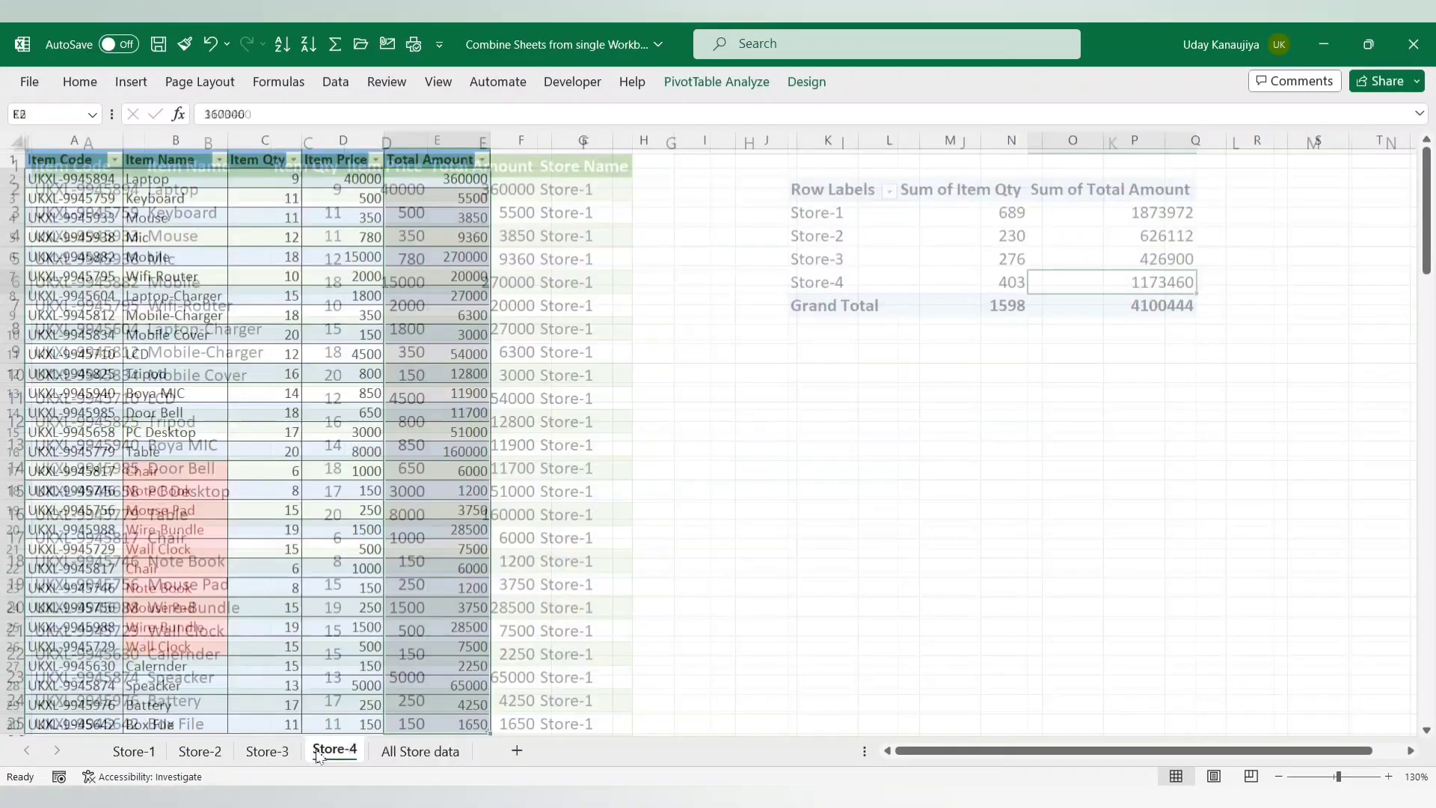
pyautogui.hotkey('ctrl', 'pagedown')
pyautogui.hotkey('ctrl', 'pagedown')
pyautogui.hotkey('ctrl', 'pagedown')
pyautogui.hotkey('ctrl', 'pagedown')
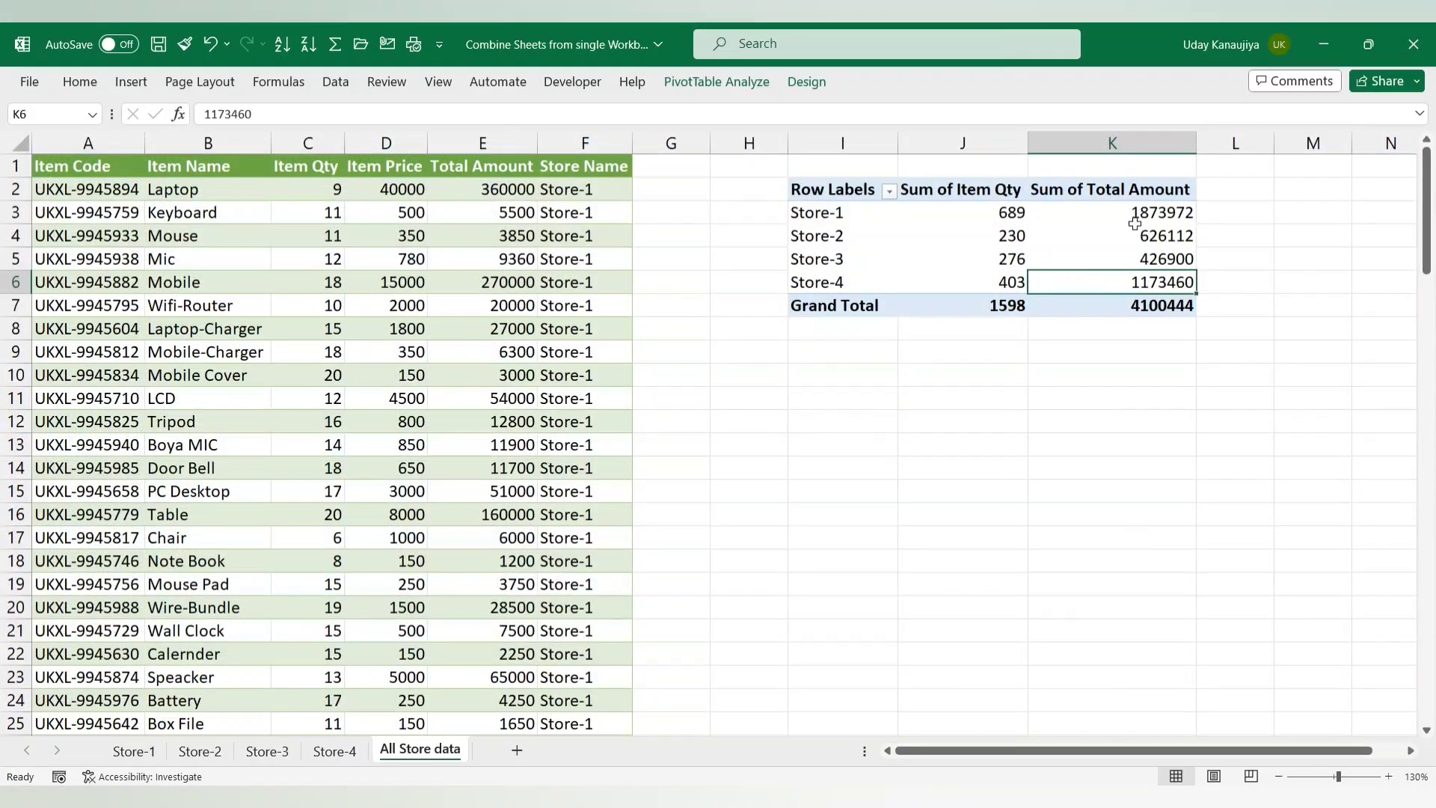
pyautogui.moveTo(1135, 214); pyautogui.dragTo(1138, 272)
pyautogui.click(841, 421)
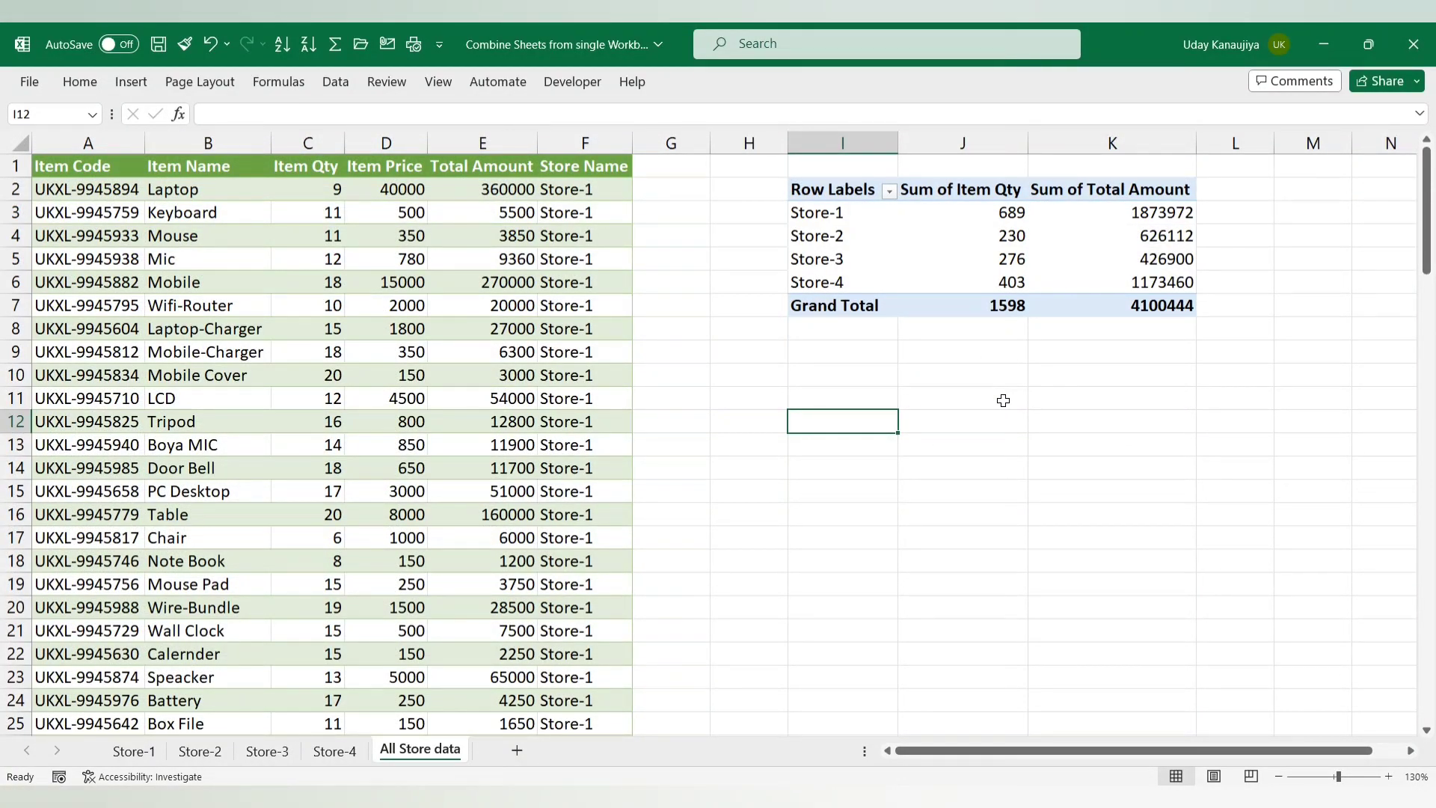
pyautogui.hotkey('ctrl', 'pageup')
pyautogui.hotkey('ctrl', 'pageup')
pyautogui.hotkey('ctrl', 'pageup')
pyautogui.hotkey('ctrl', 'pagedown')
pyautogui.hotkey('ctrl', 'pagedown')
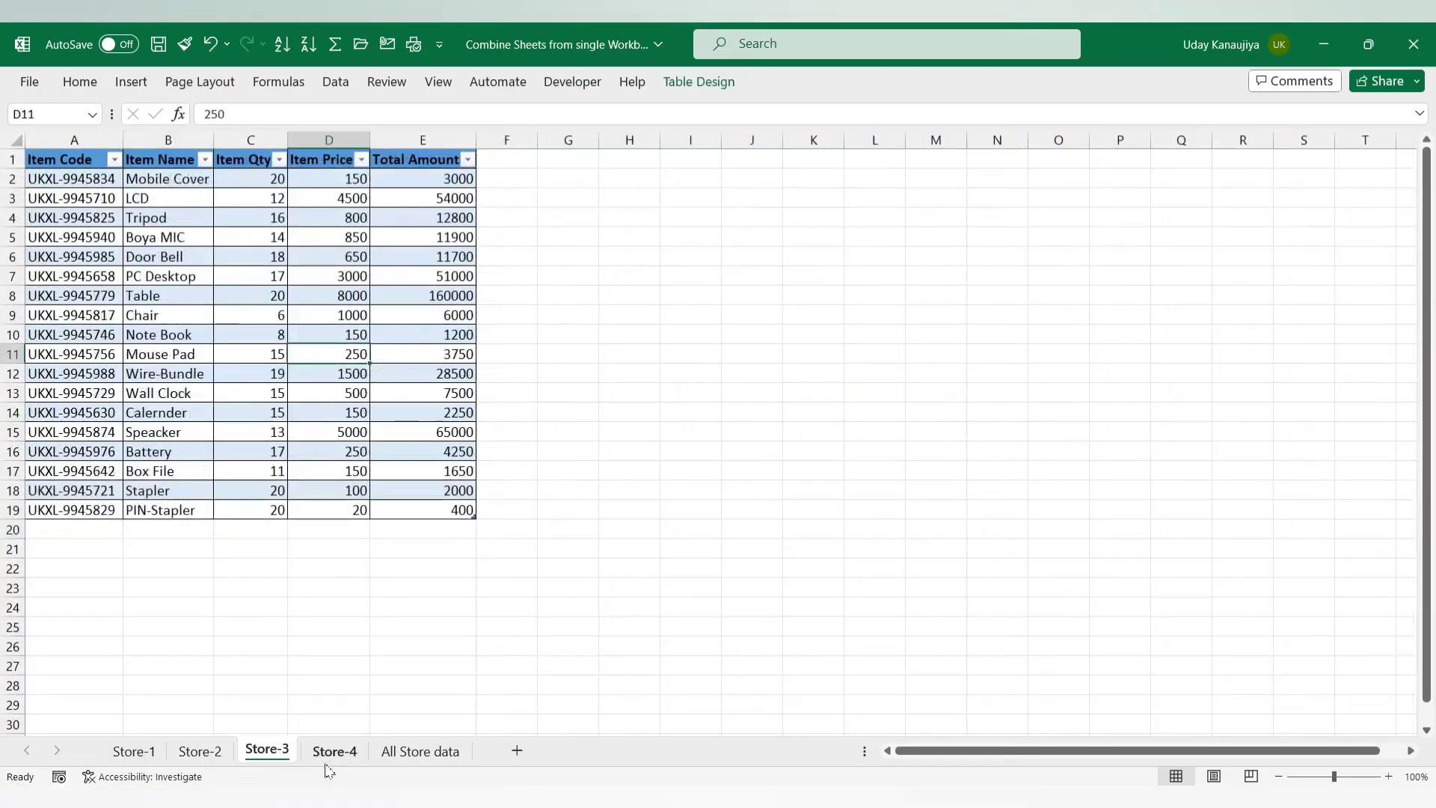
pyautogui.hotkey('ctrl', 'pagedown')
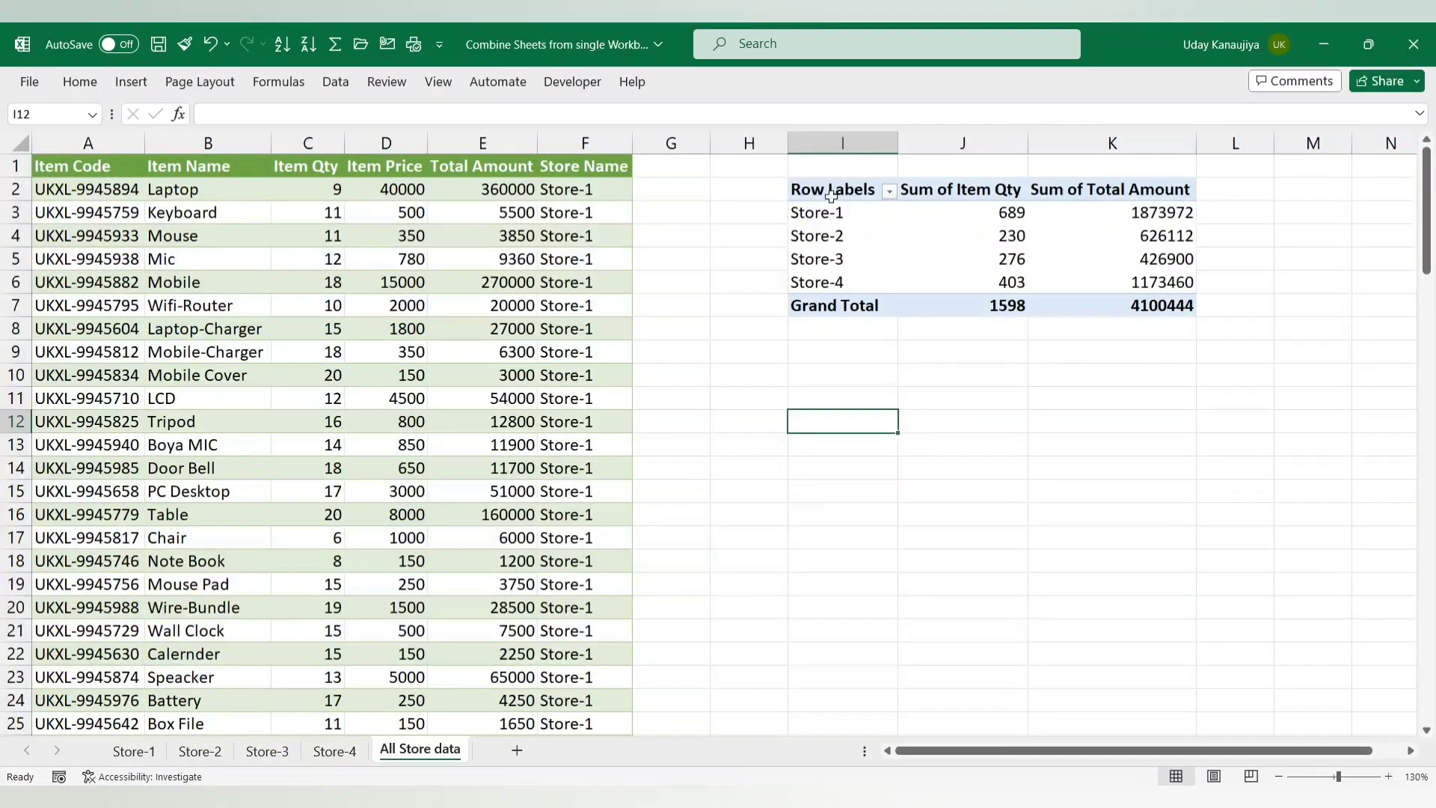